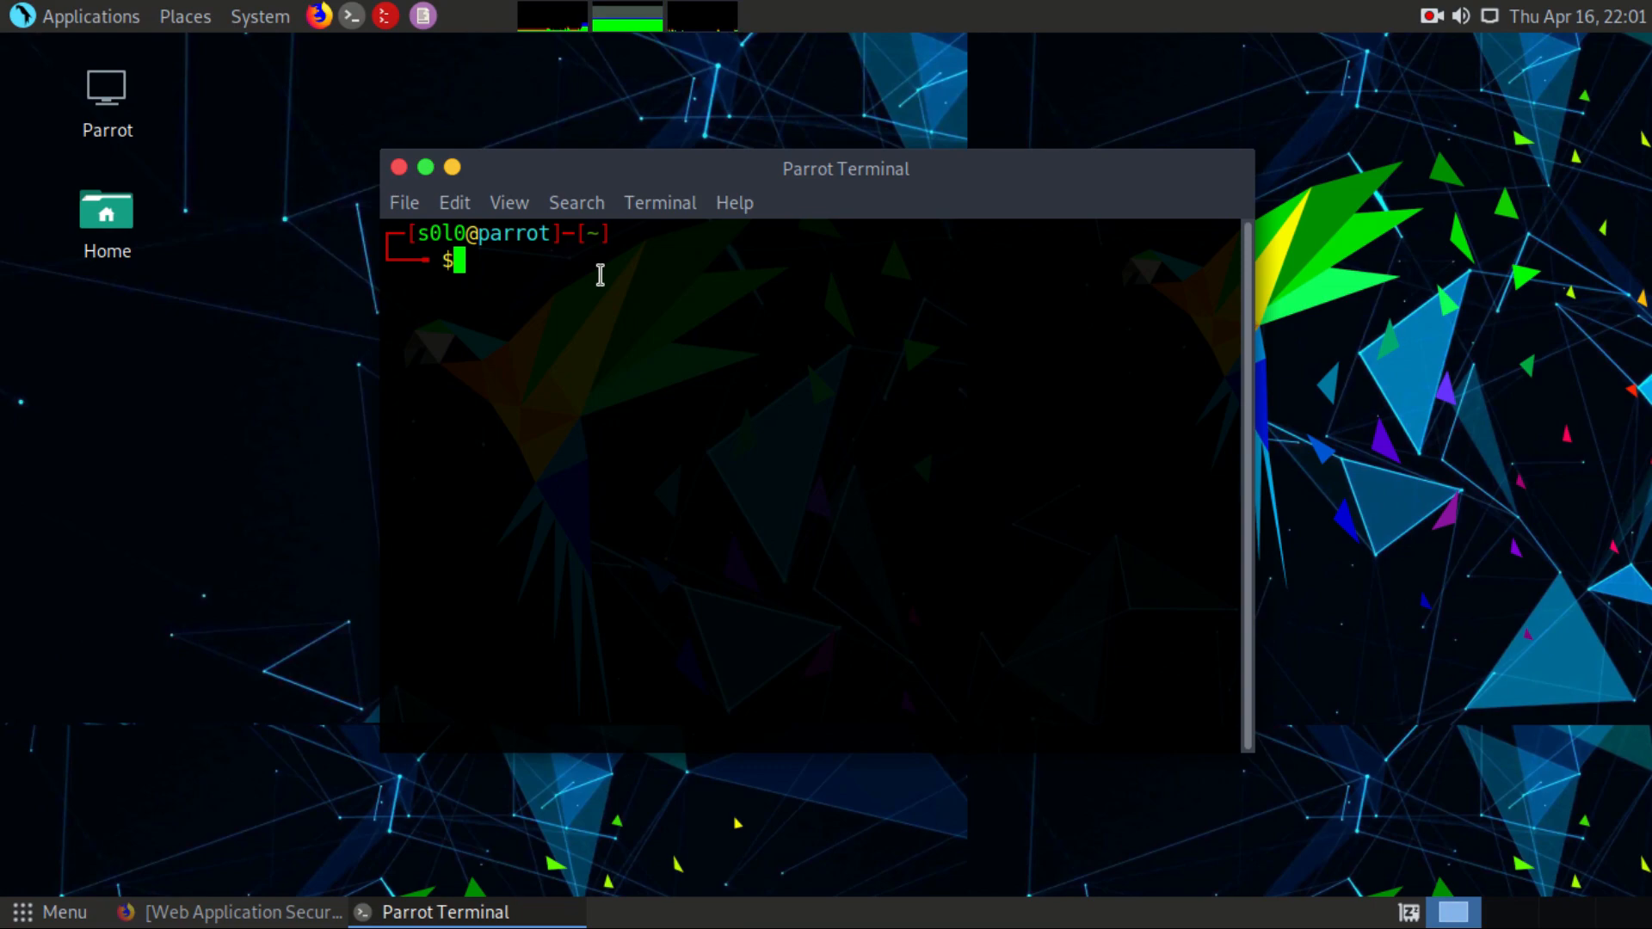
Step: Switch to Firefox and examine the Burp Suite editions on portswigger.net, including the Professional edition's price
{"action": "key", "text": "alt+Tab"}
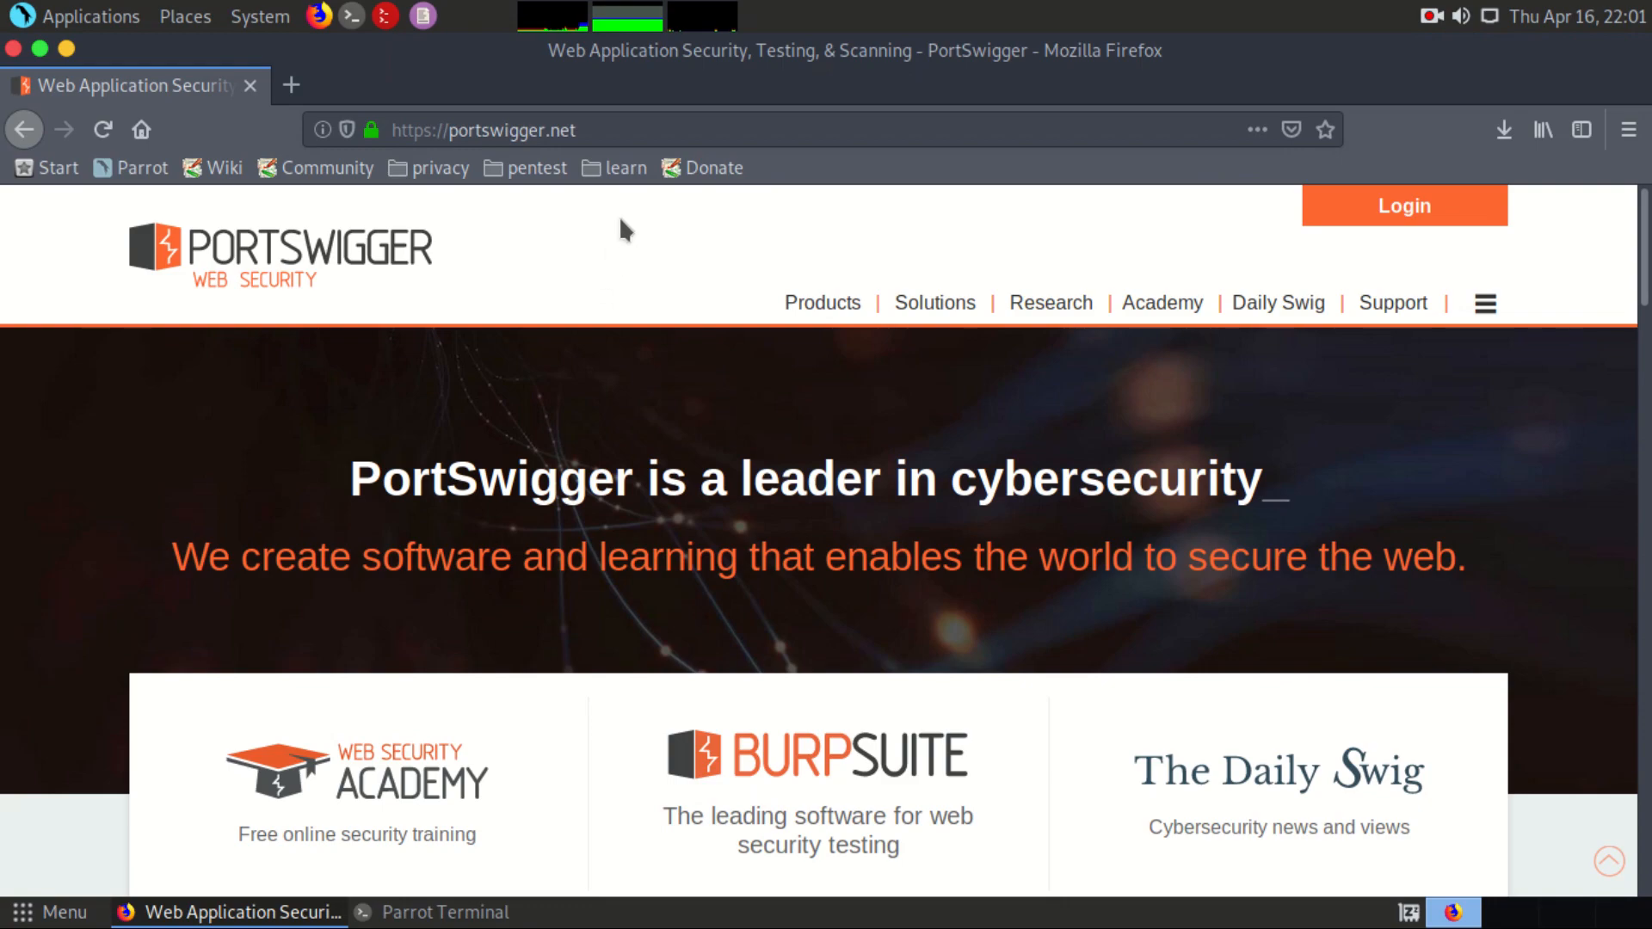
{"action": "left_click", "coordinate": [619, 126]}
{"action": "left_click", "coordinate": [619, 127]}
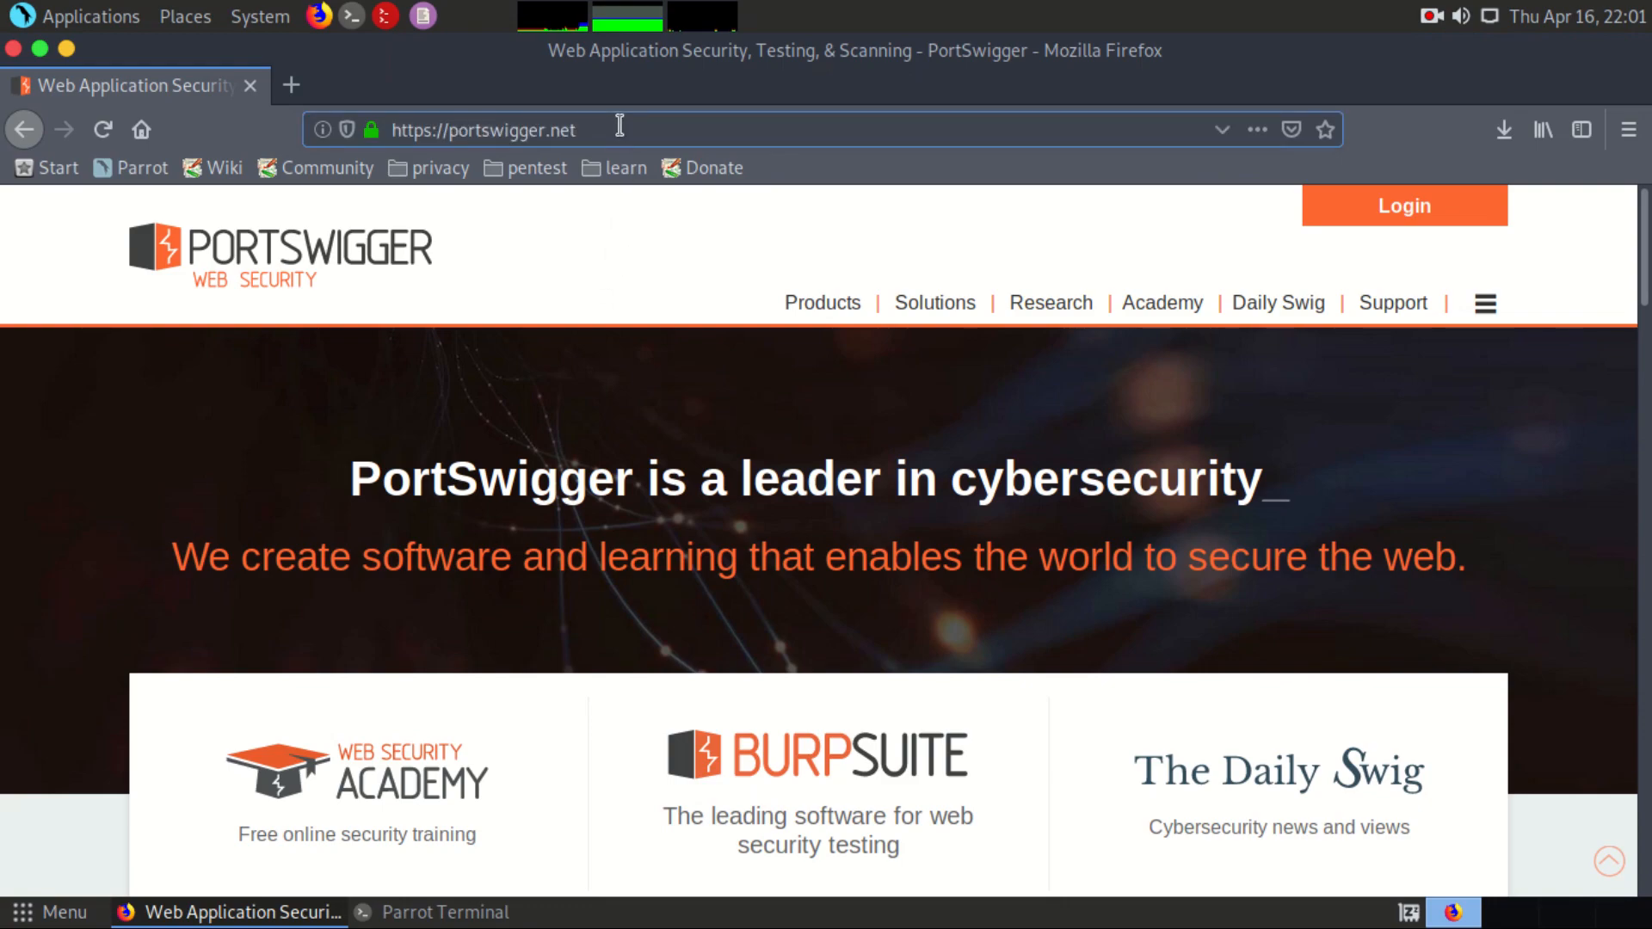
{"action": "scroll", "coordinate": [612, 322], "scroll_direction": "down", "scroll_amount": 5}
{"action": "scroll", "coordinate": [612, 321], "scroll_direction": "down", "scroll_amount": 4}
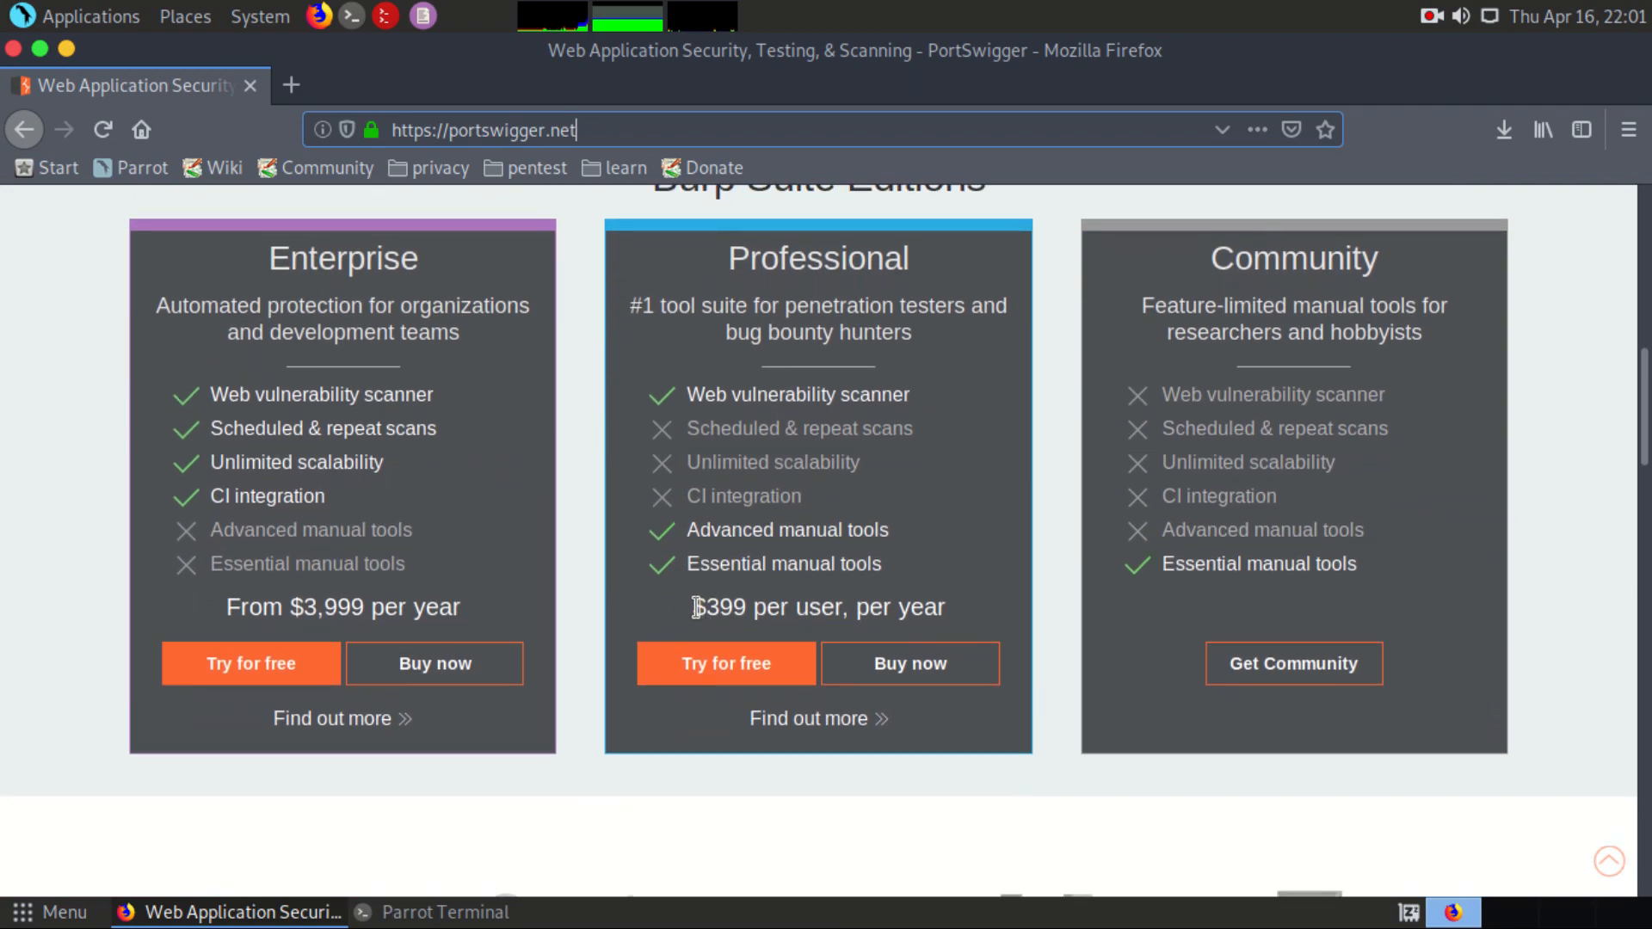
{"action": "left_click_drag", "start_coordinate": [693, 608], "coordinate": [981, 607]}
{"action": "left_click", "coordinate": [983, 607]}
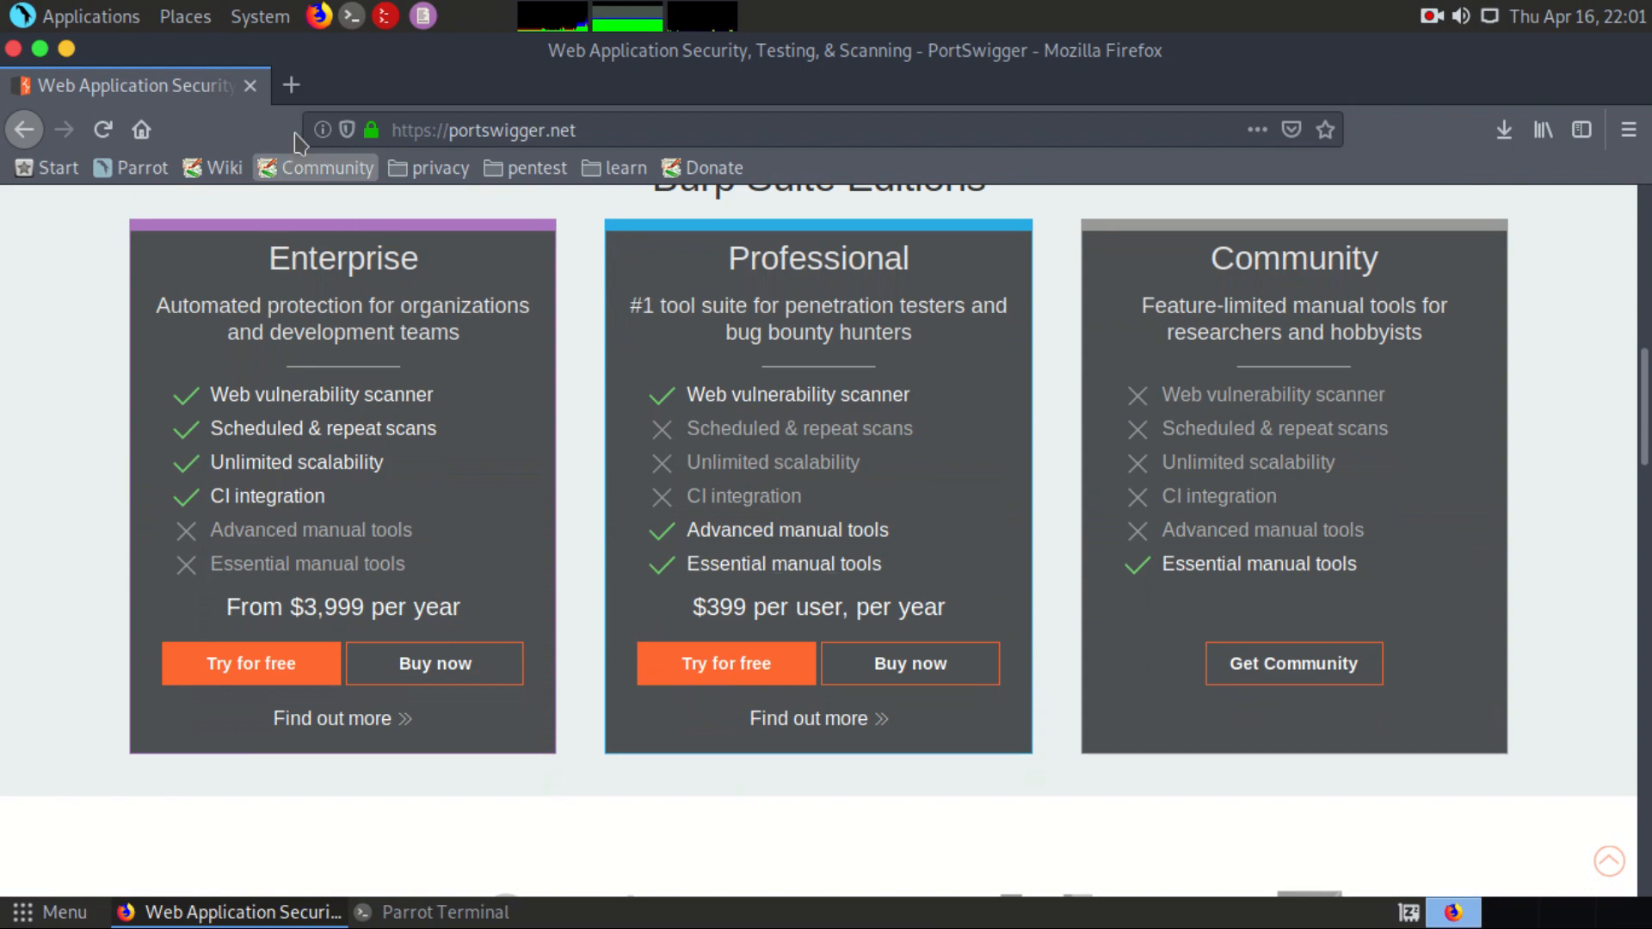
Step: Replace the PortSwigger page with a blank tab, and launch Burp Suite from the terminal with burpsuite
{"action": "left_click", "coordinate": [291, 84]}
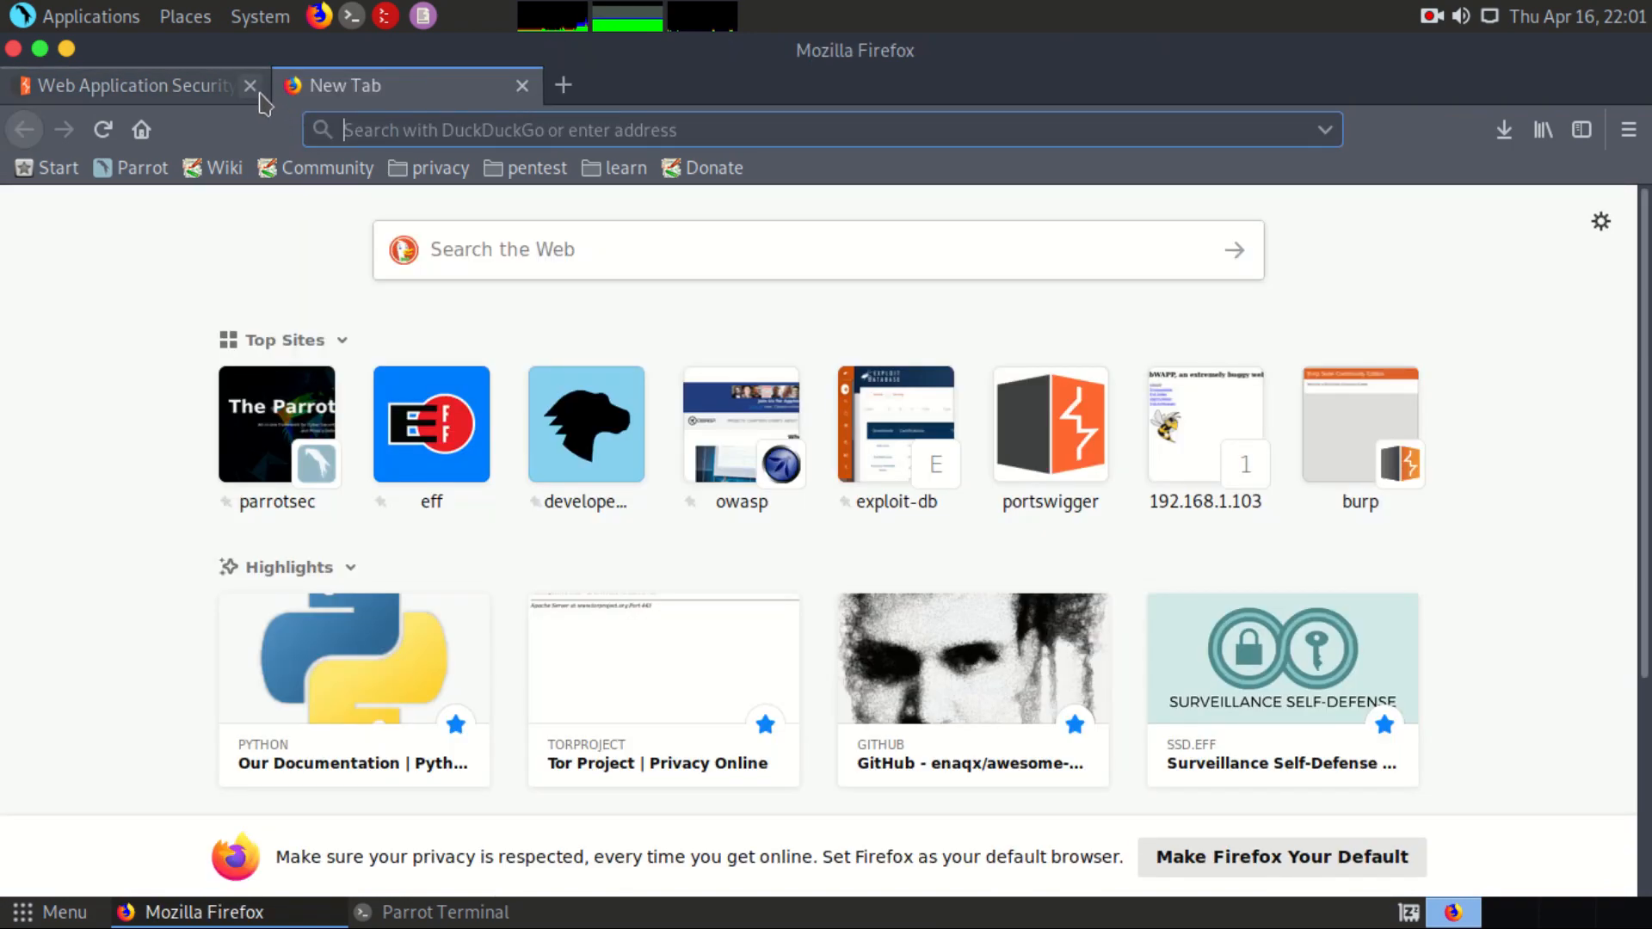
{"action": "left_click", "coordinate": [250, 85]}
{"action": "key", "text": "alt+Tab"}
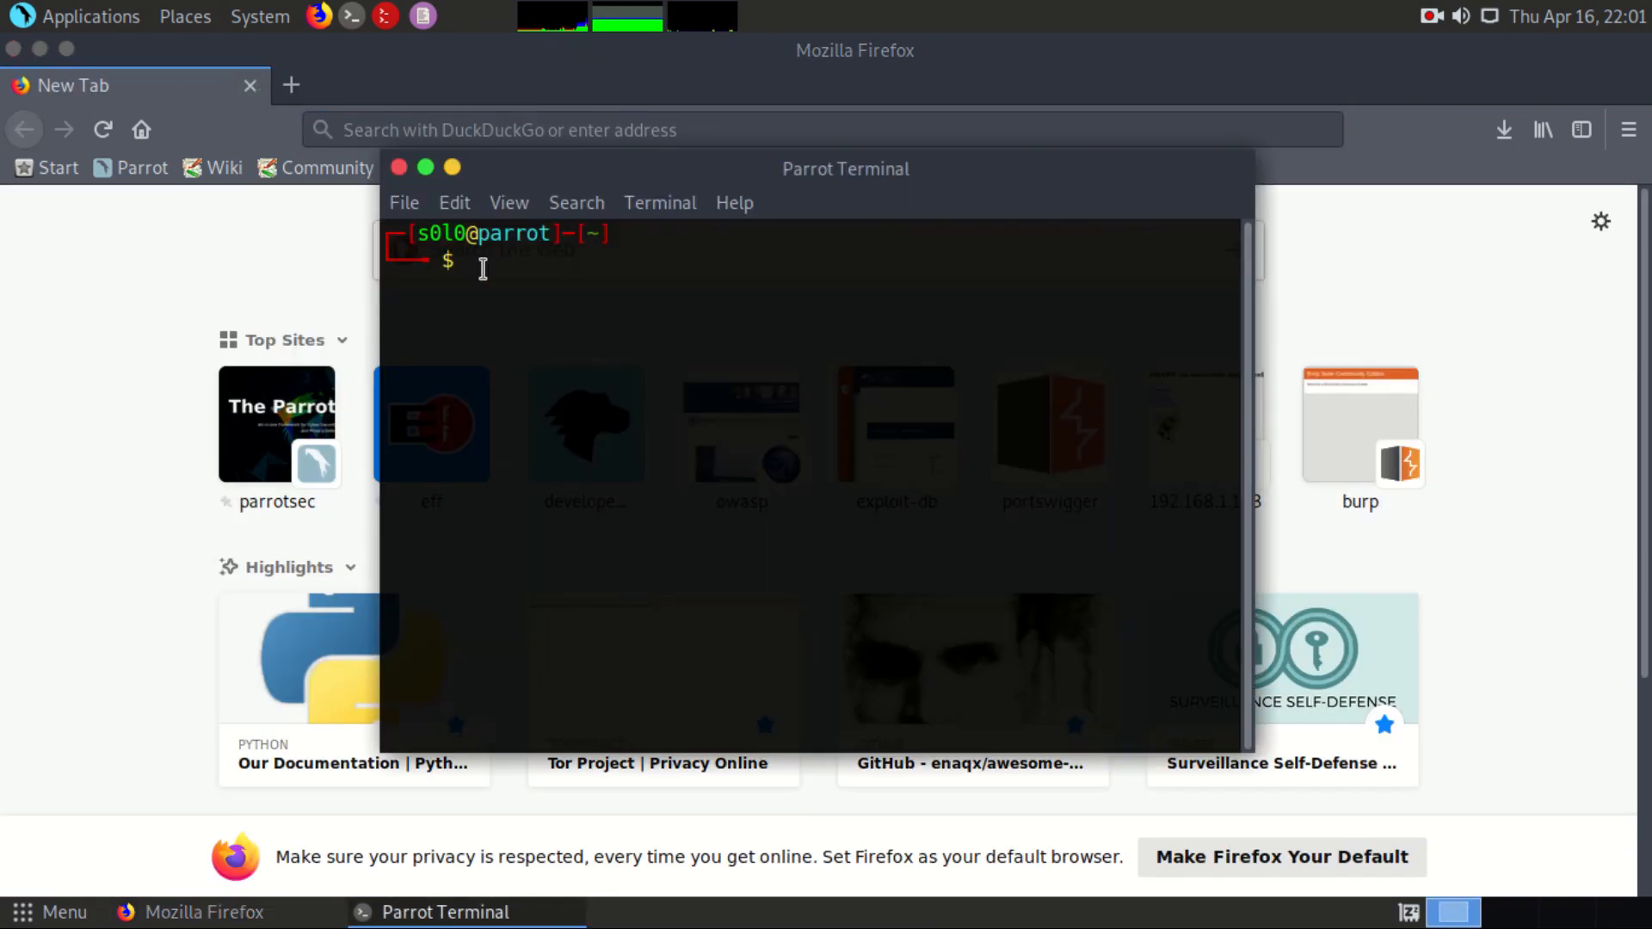
{"action": "type", "text": "burpsuite"}
{"action": "key", "text": "Return"}
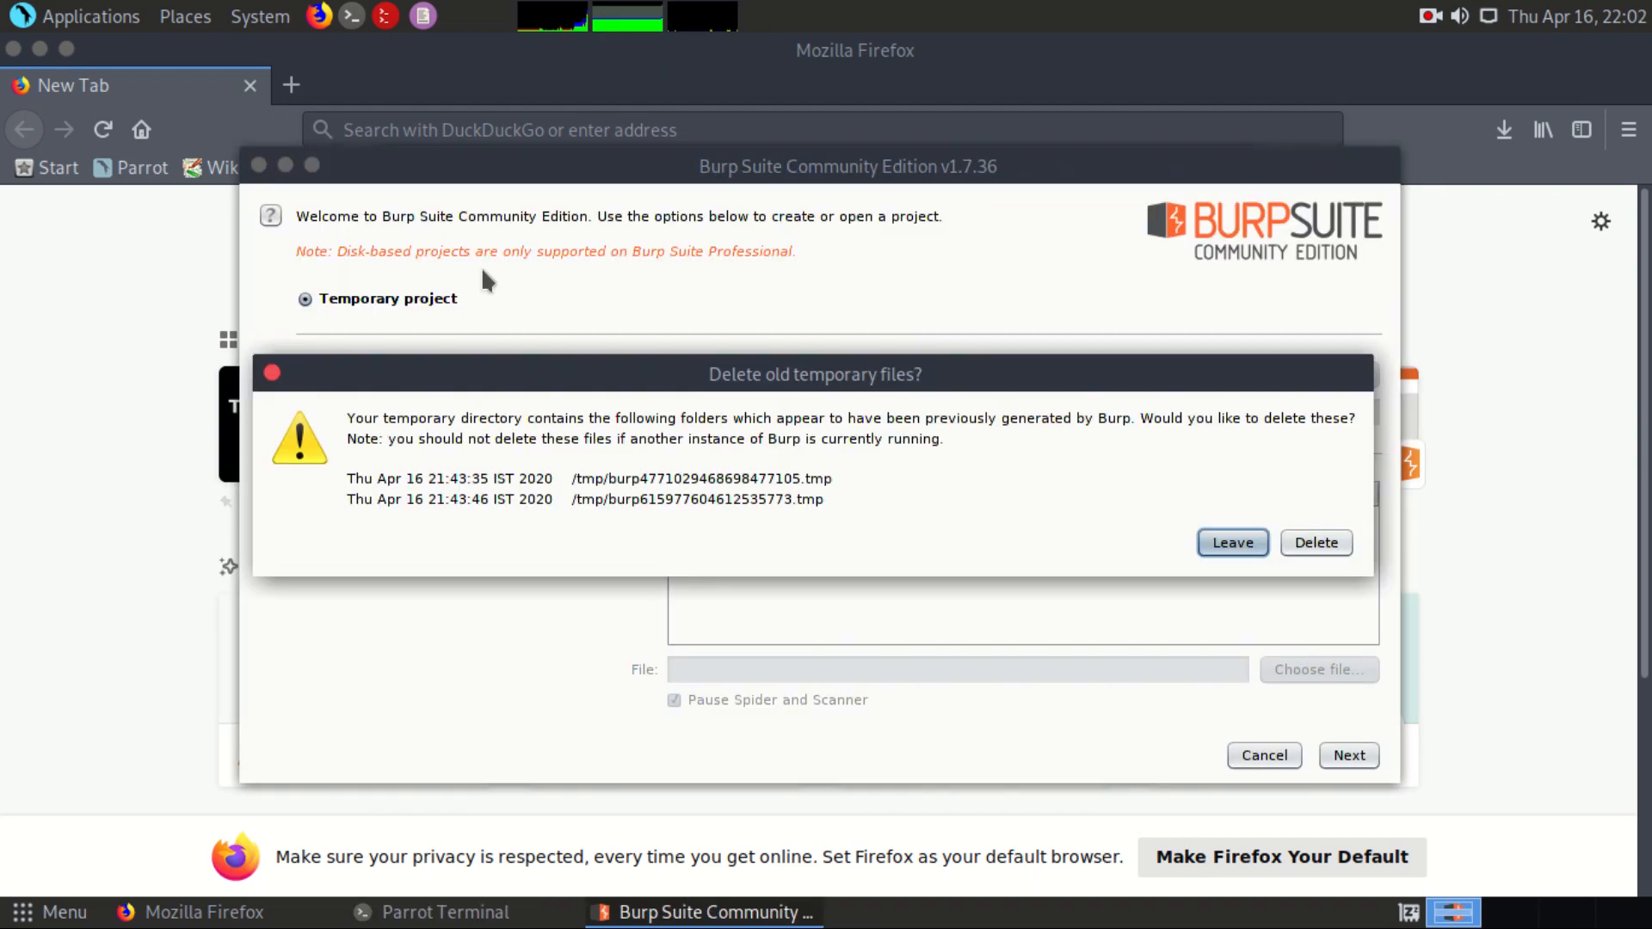
Step: Start a temporary project with Burp defaults, deleting the old temporary files and declining the update
{"action": "left_click", "coordinate": [1335, 553]}
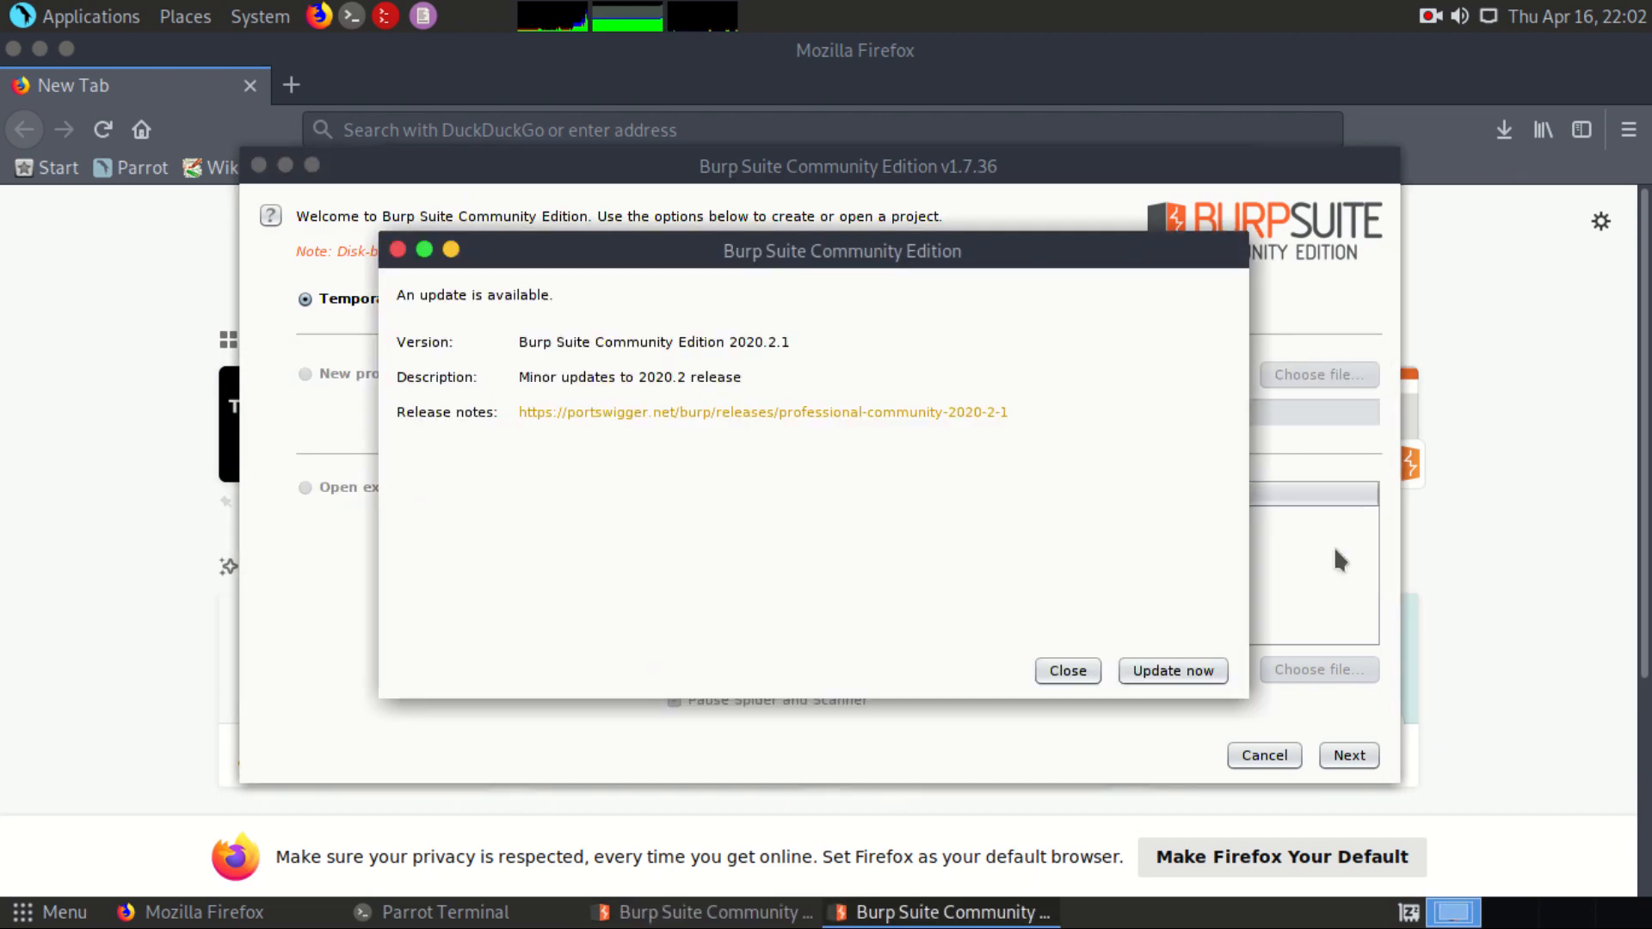
{"action": "left_click", "coordinate": [1063, 674]}
{"action": "left_click", "coordinate": [1346, 757]}
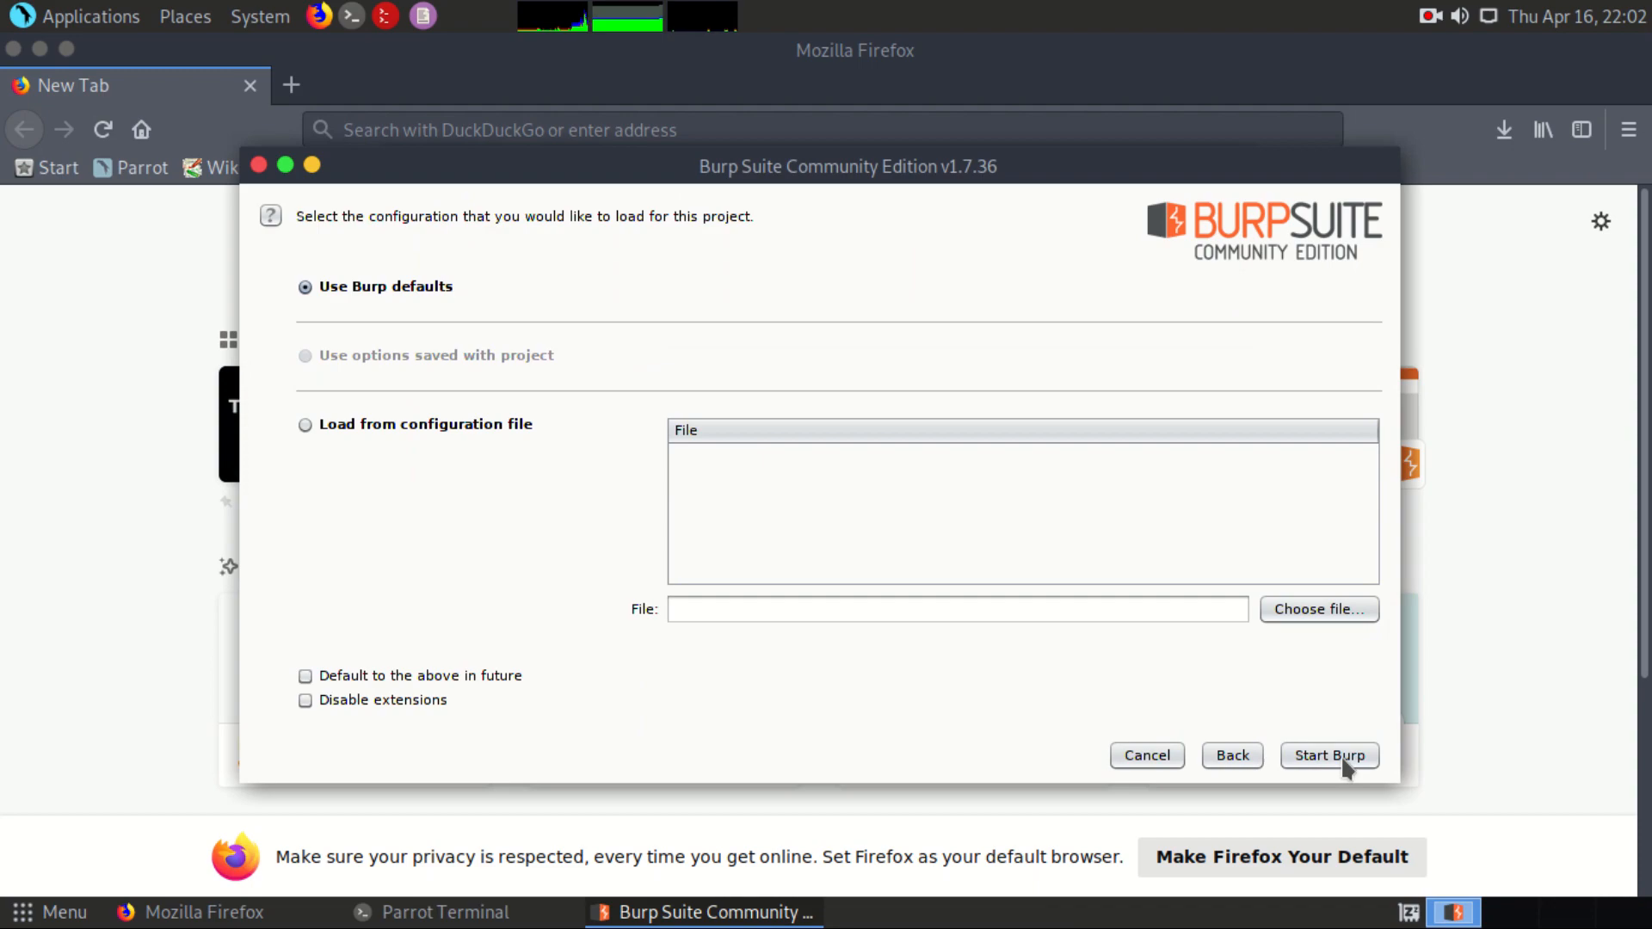
{"action": "left_click", "coordinate": [1342, 757]}
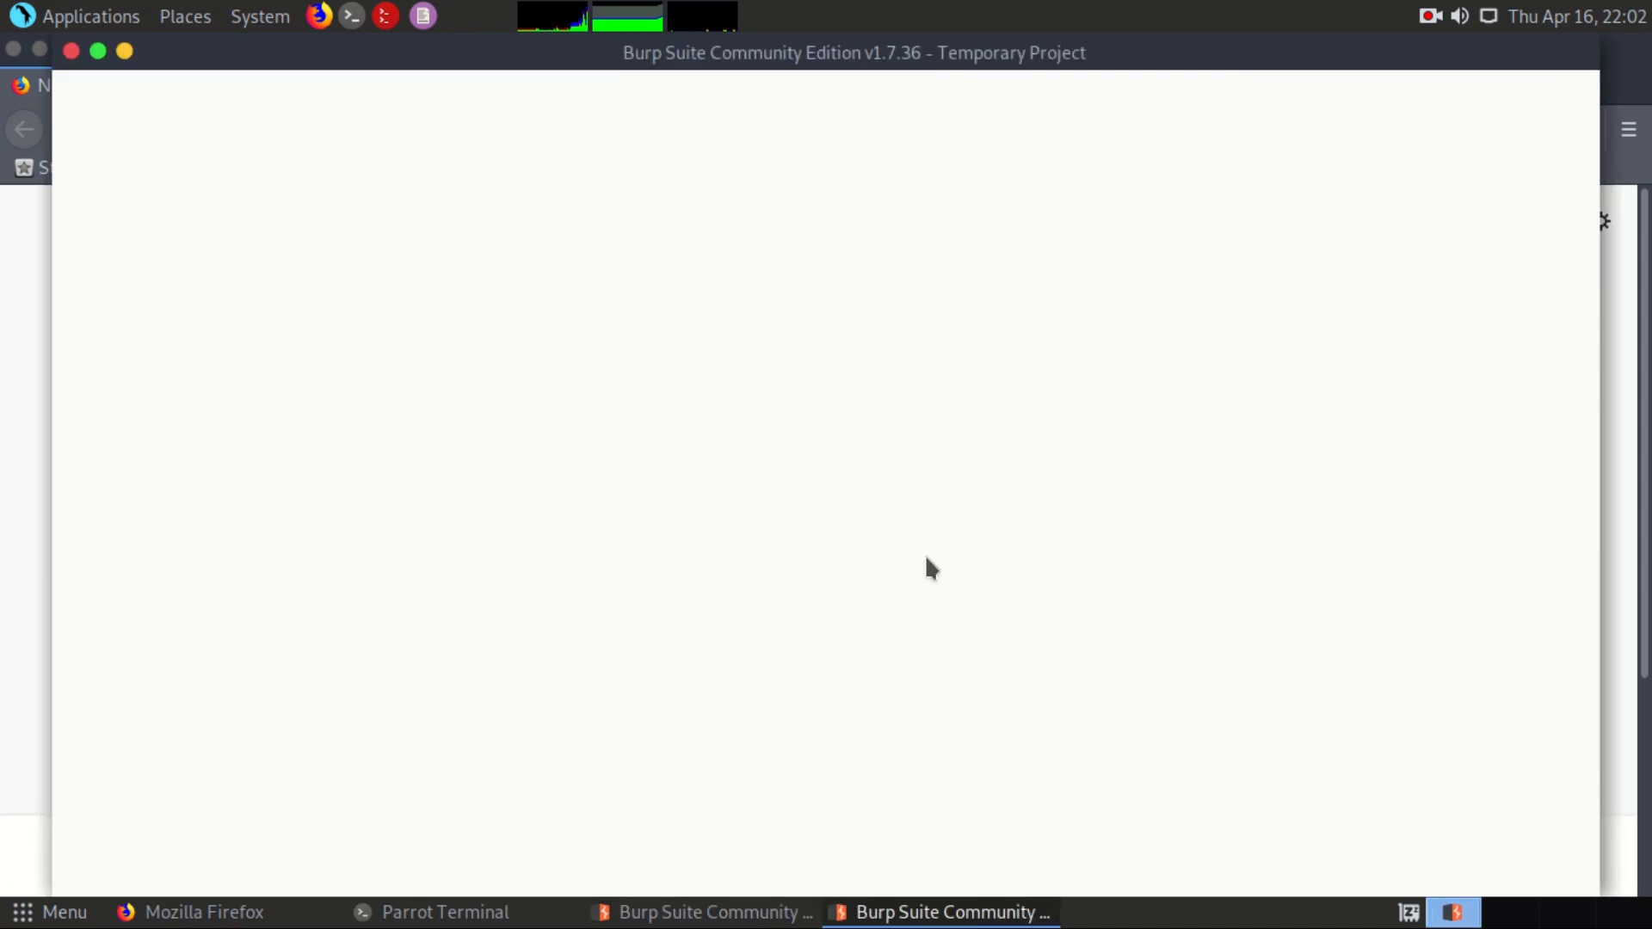
Step: Switch to Firefox and open the network connection settings in its preferences
{"action": "key", "text": "alt+Tab"}
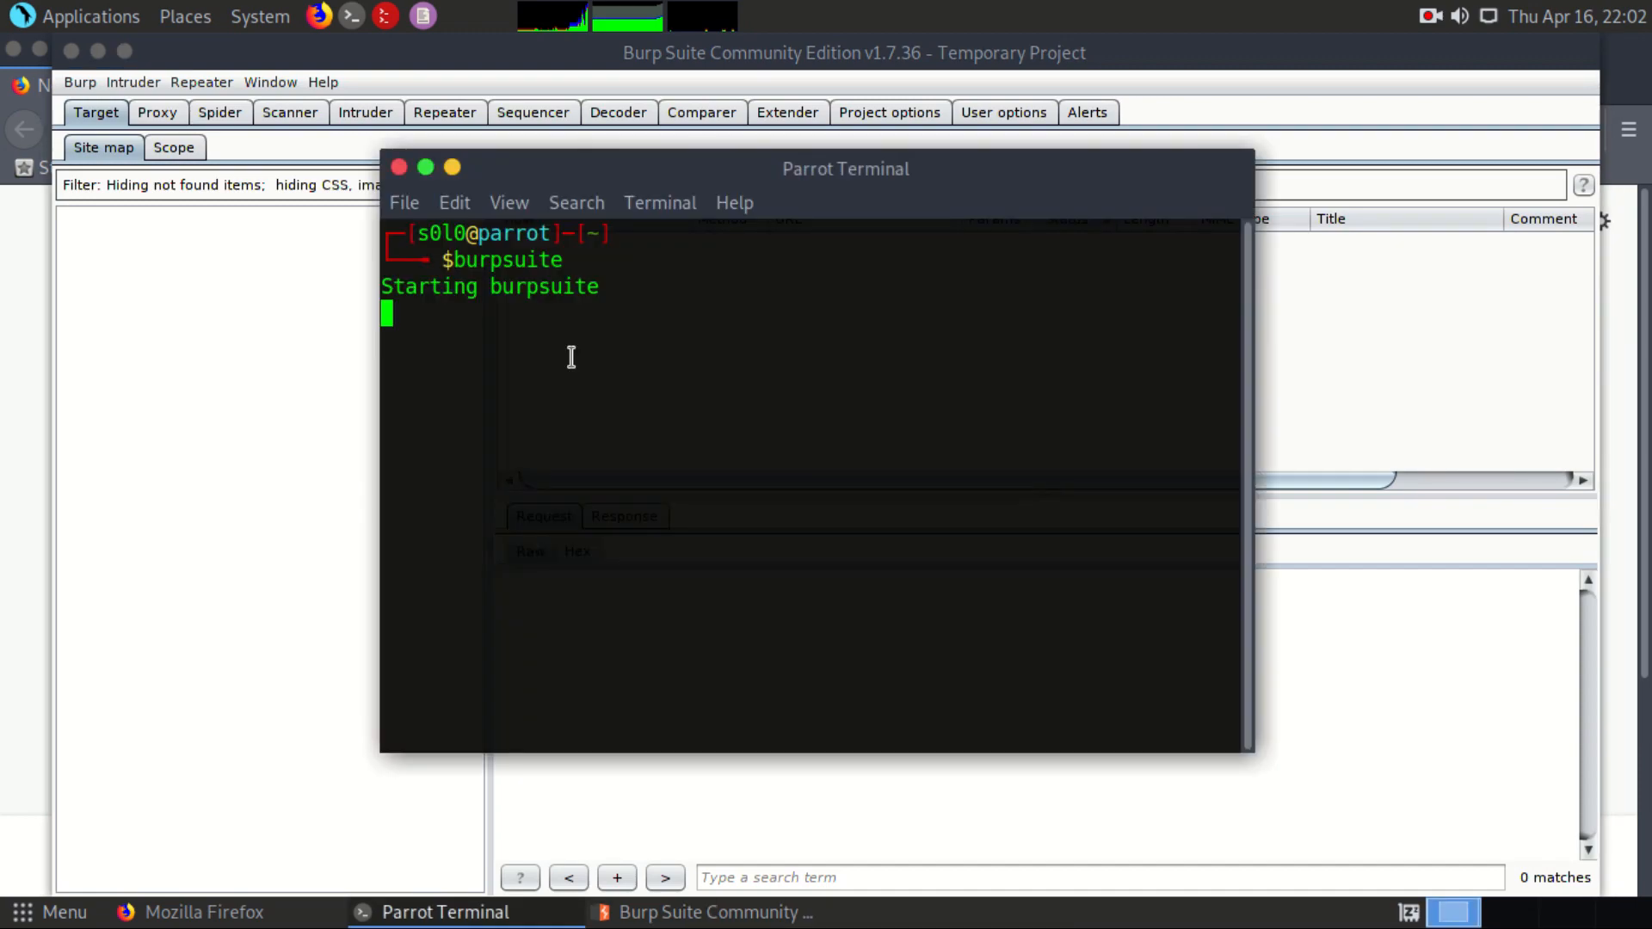
{"action": "key", "text": "alt+Tab"}
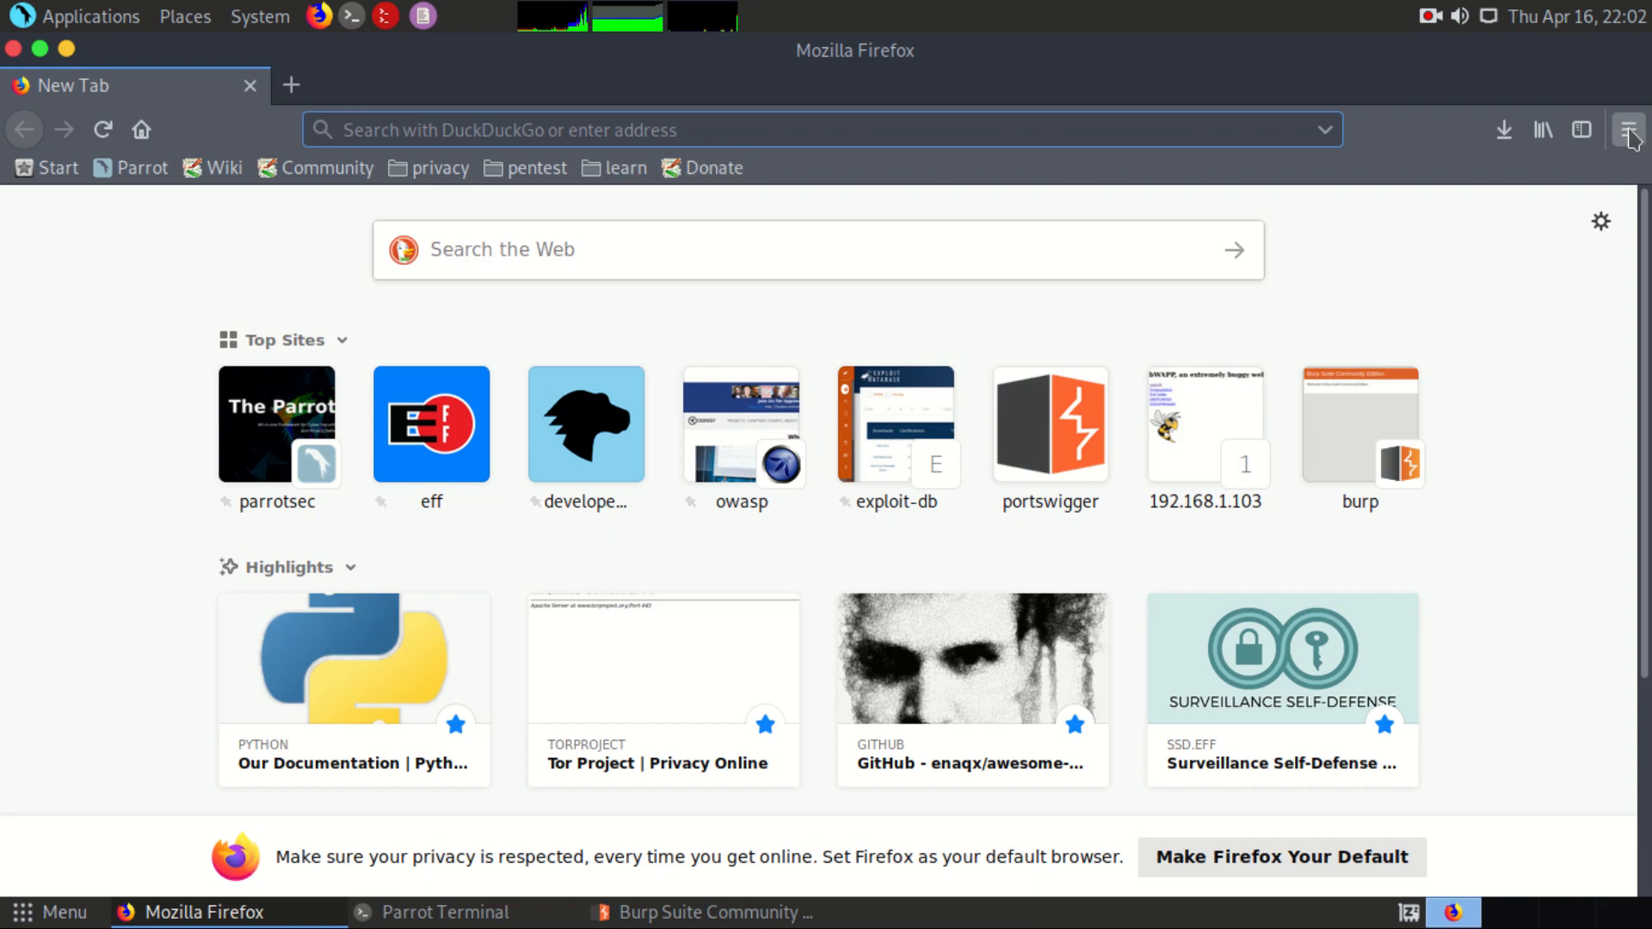
{"action": "left_click", "coordinate": [1629, 131]}
{"action": "left_click", "coordinate": [1372, 551]}
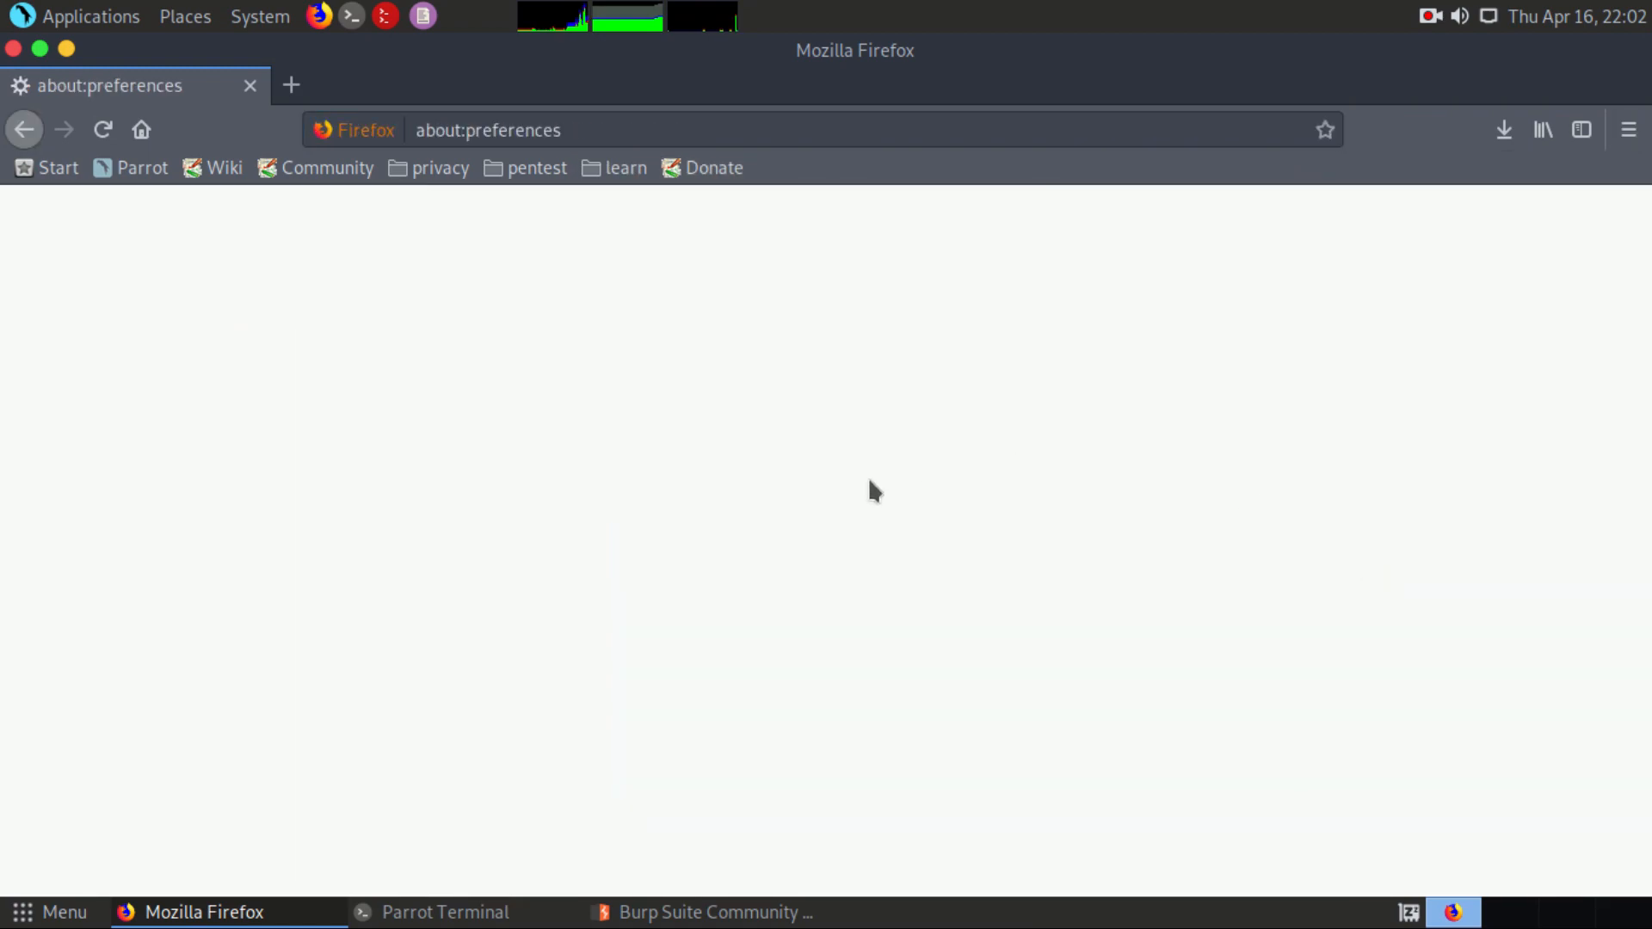
{"action": "scroll", "coordinate": [871, 482], "scroll_direction": "down", "scroll_amount": 5}
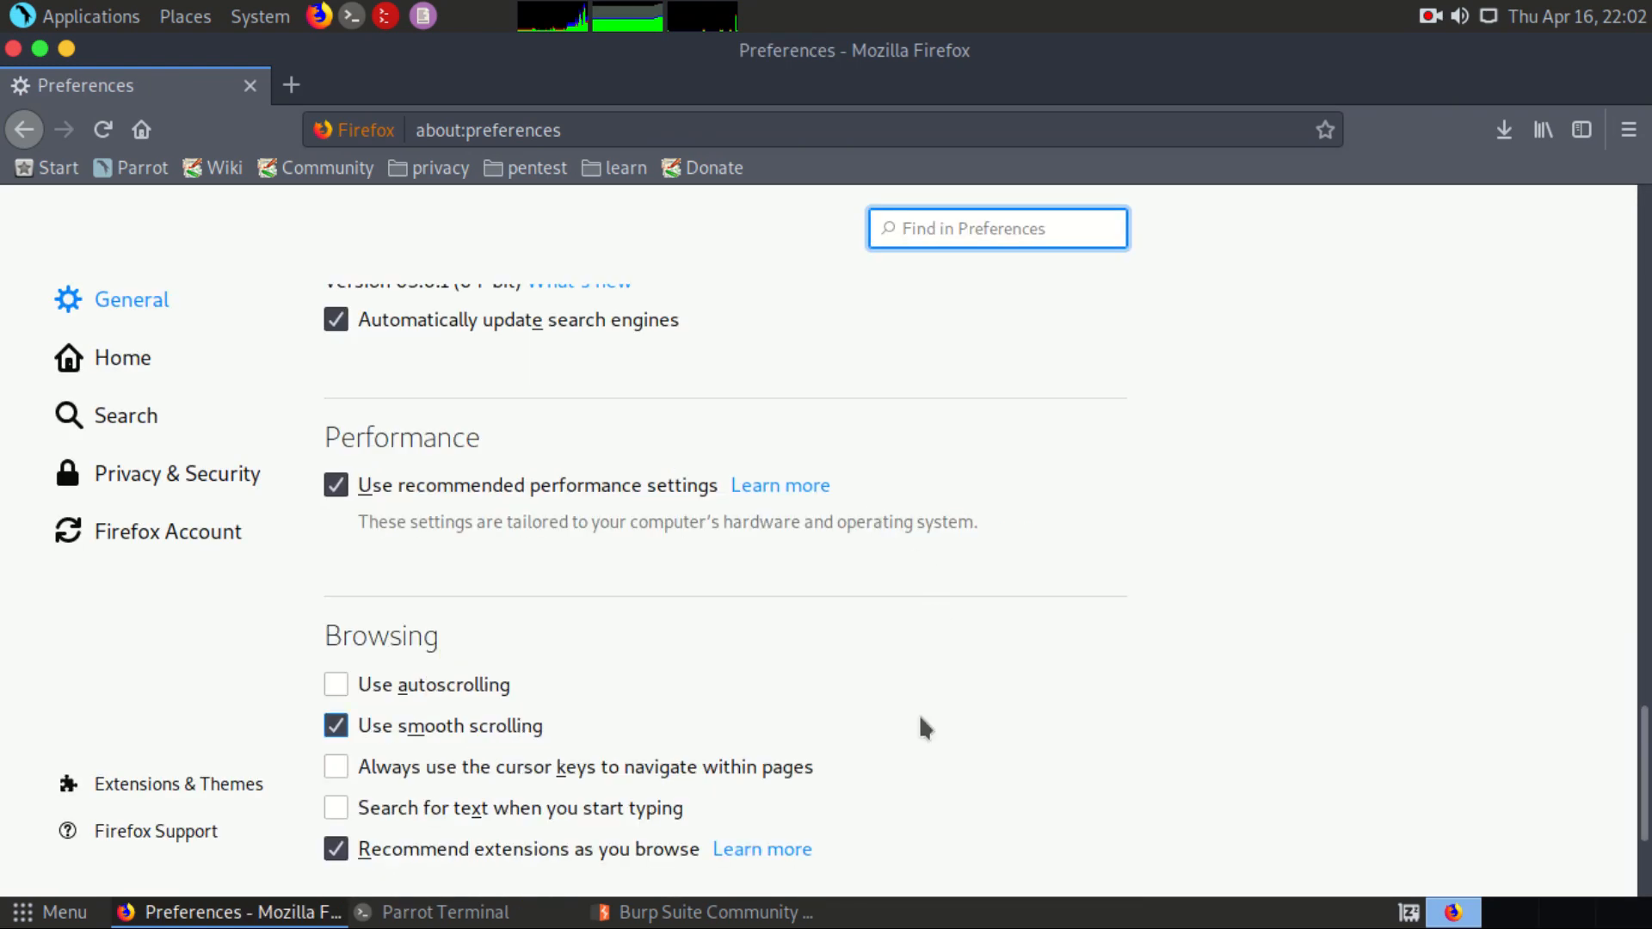
{"action": "scroll", "coordinate": [919, 714], "scroll_direction": "down", "scroll_amount": 4}
{"action": "left_click", "coordinate": [1084, 795]}
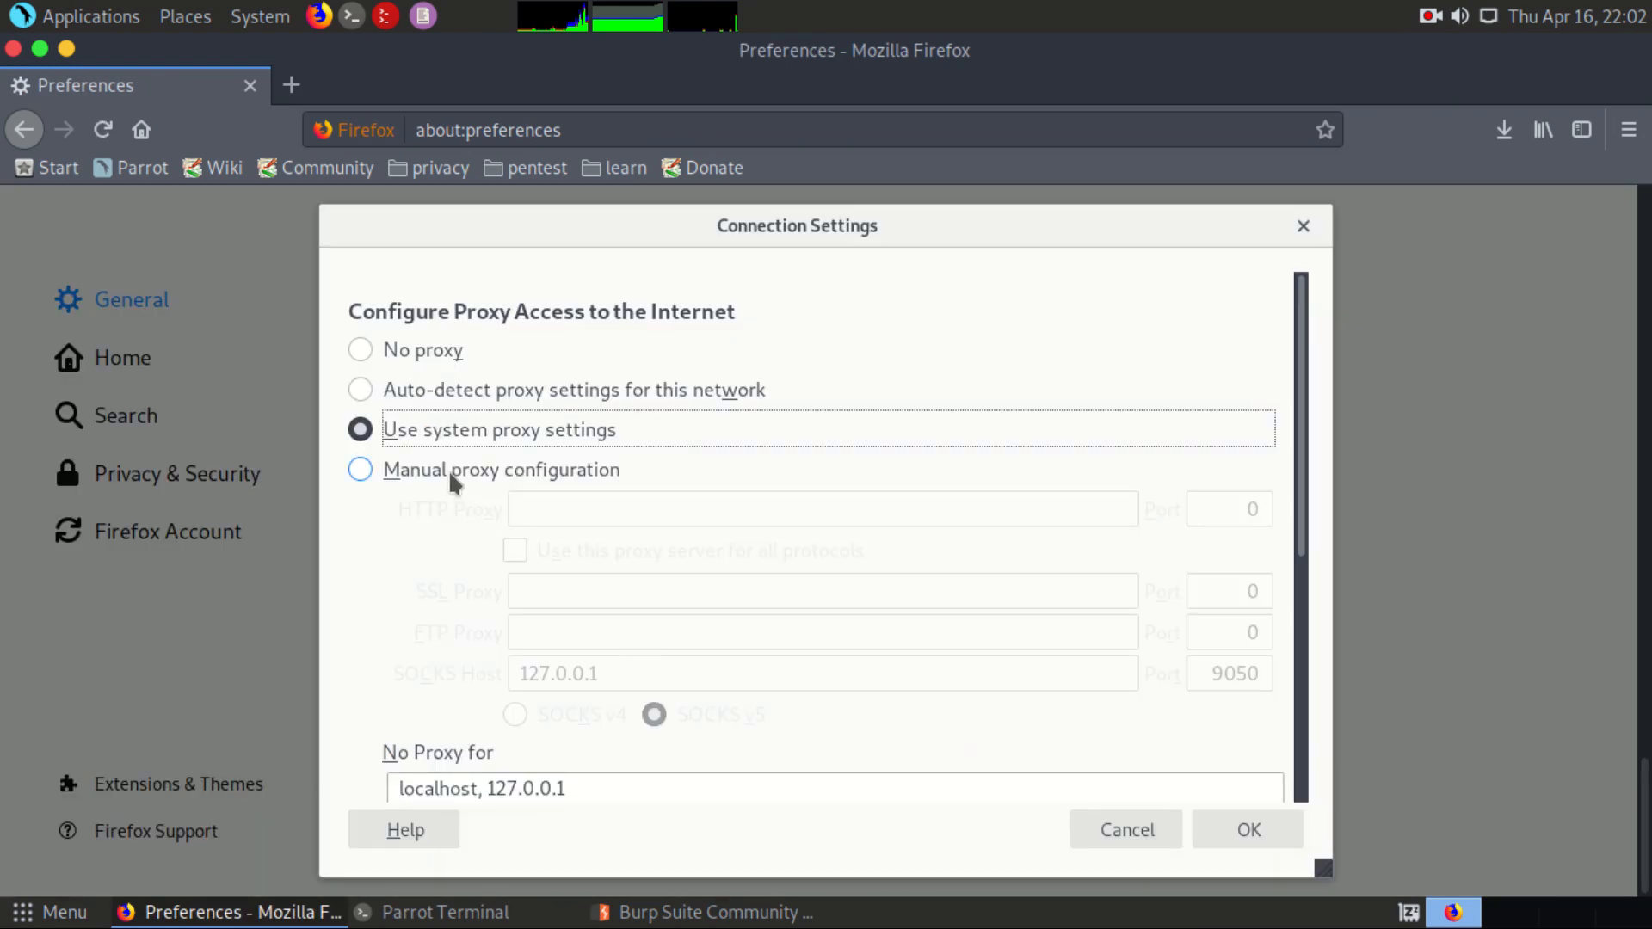
Step: Configure a manual HTTP proxy of 127.0.0.1 on port 8080, use it for all protocols, and save the connection settings
{"action": "left_click", "coordinate": [449, 469]}
{"action": "left_click", "coordinate": [554, 509]}
{"action": "type", "text": "12"}
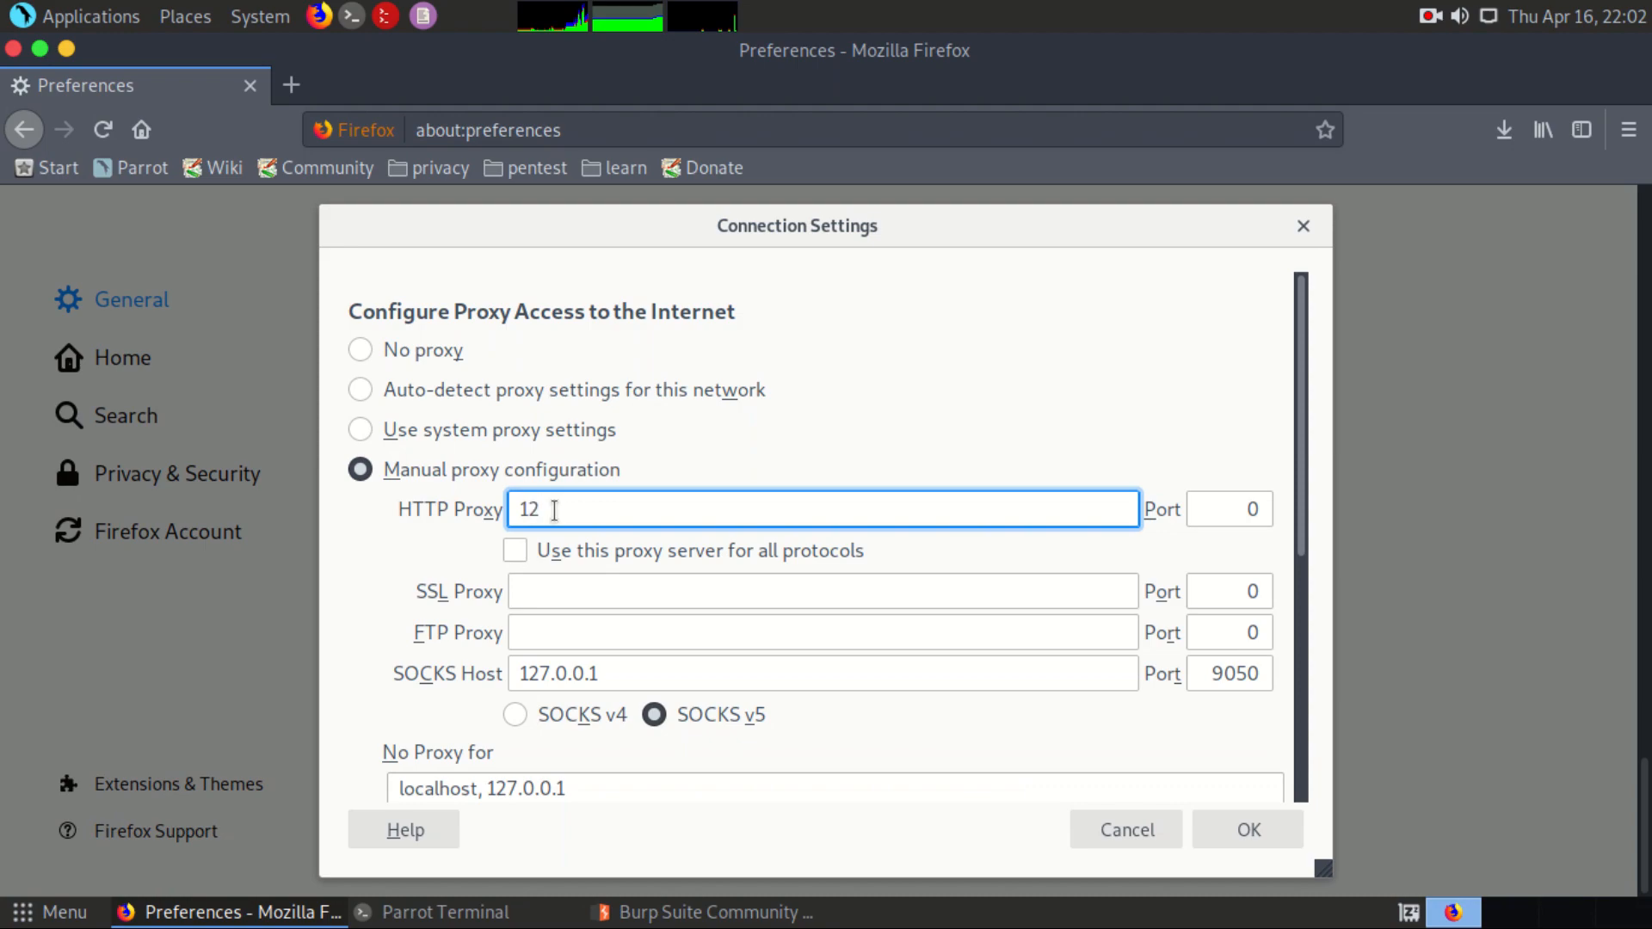
{"action": "type", "text": "7.0"}
{"action": "type", "text": ".0.1"}
{"action": "key", "text": "BackSpace"}
{"action": "type", "text": "0.1"}
{"action": "key", "text": "Tab"}
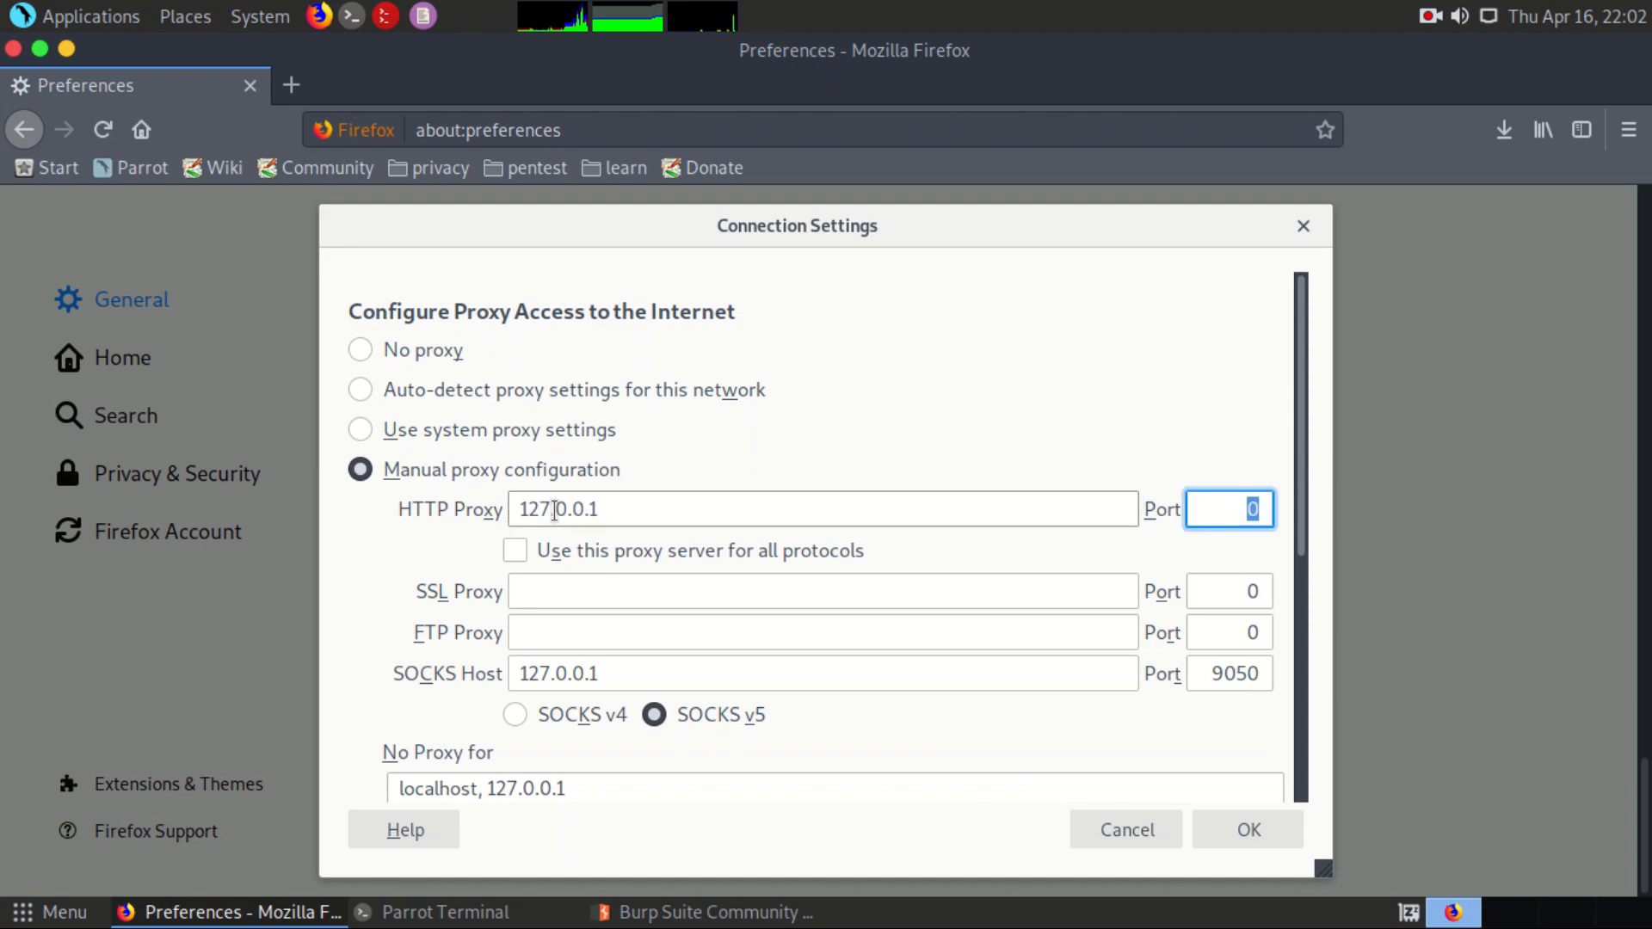
{"action": "type", "text": "8080"}
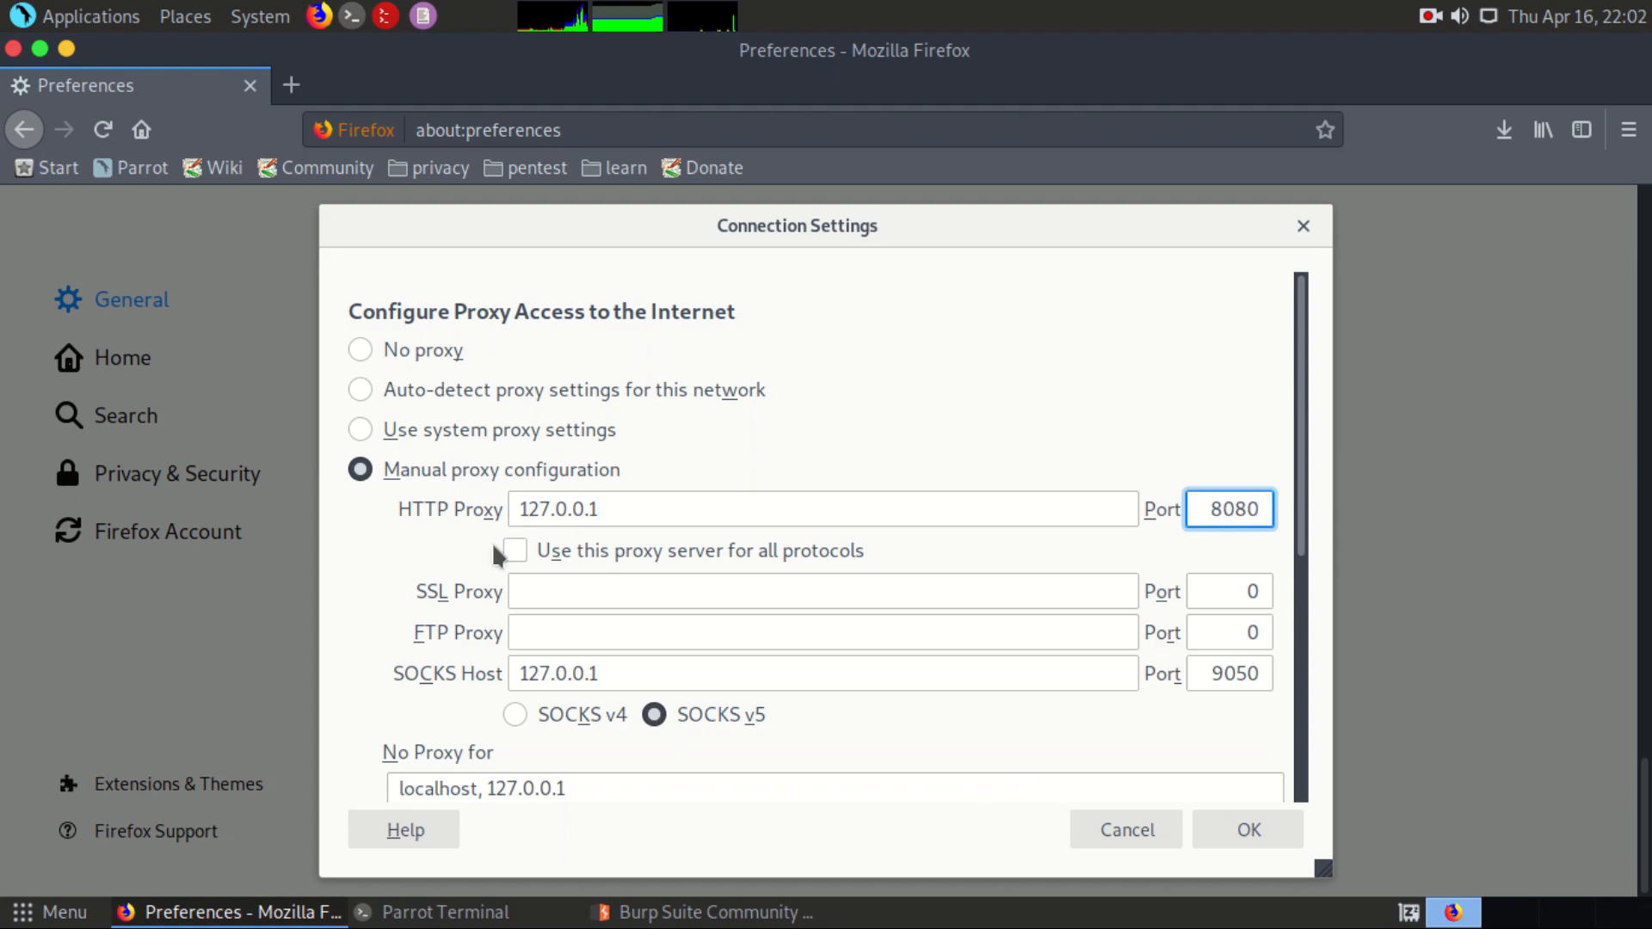
{"action": "left_click", "coordinate": [520, 544]}
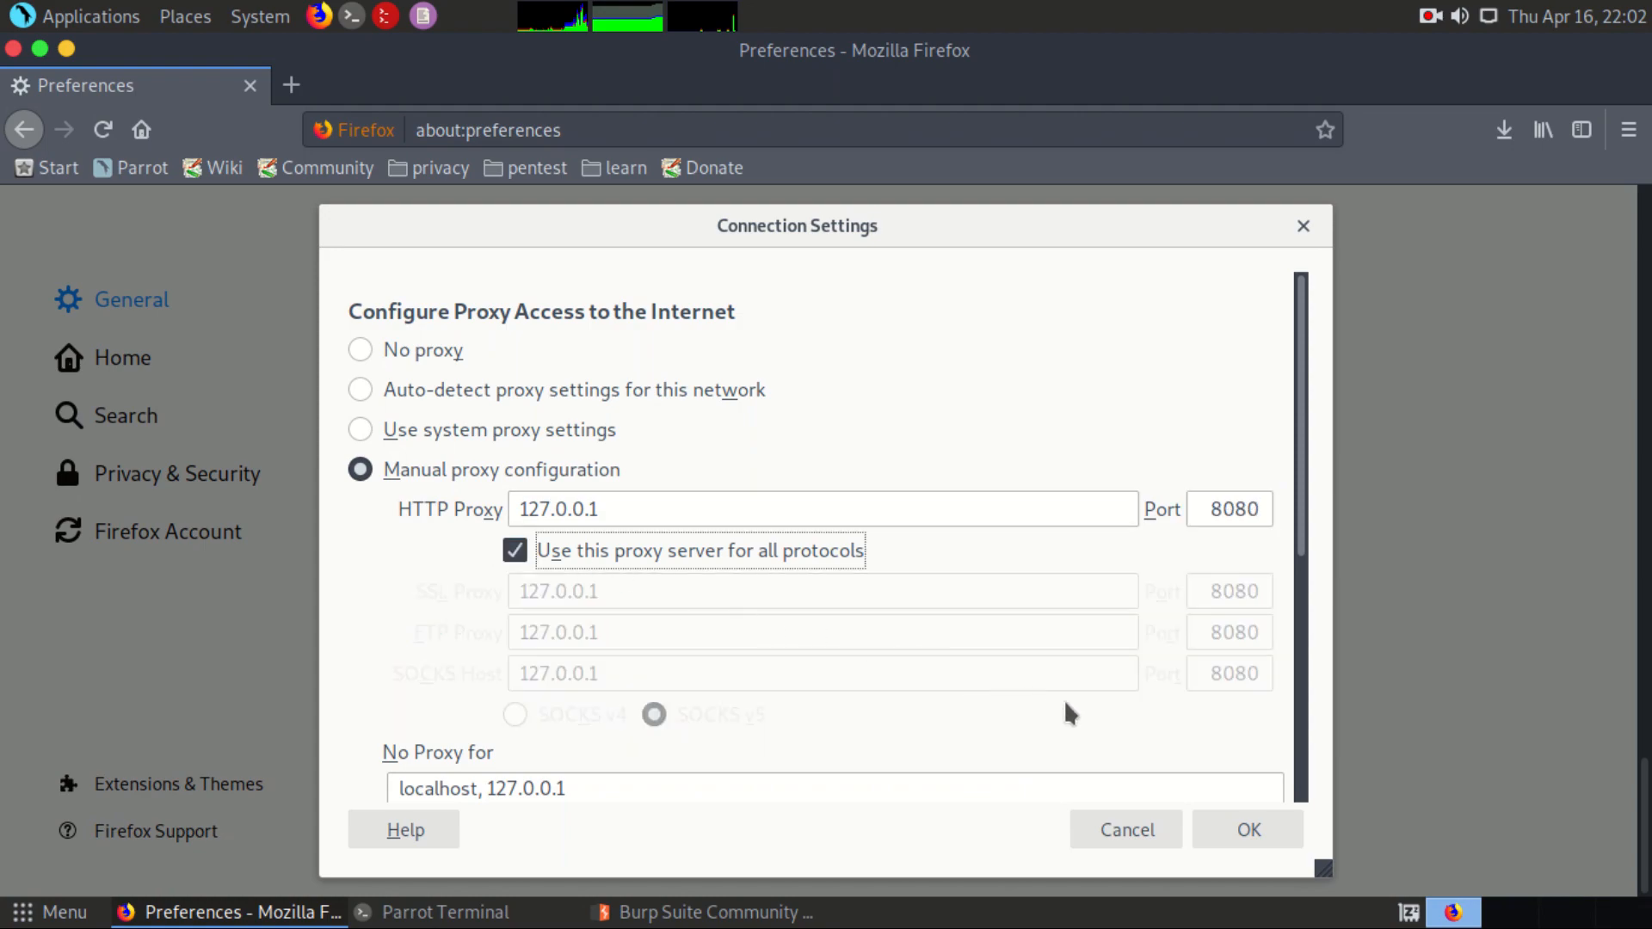
{"action": "left_click", "coordinate": [1222, 830]}
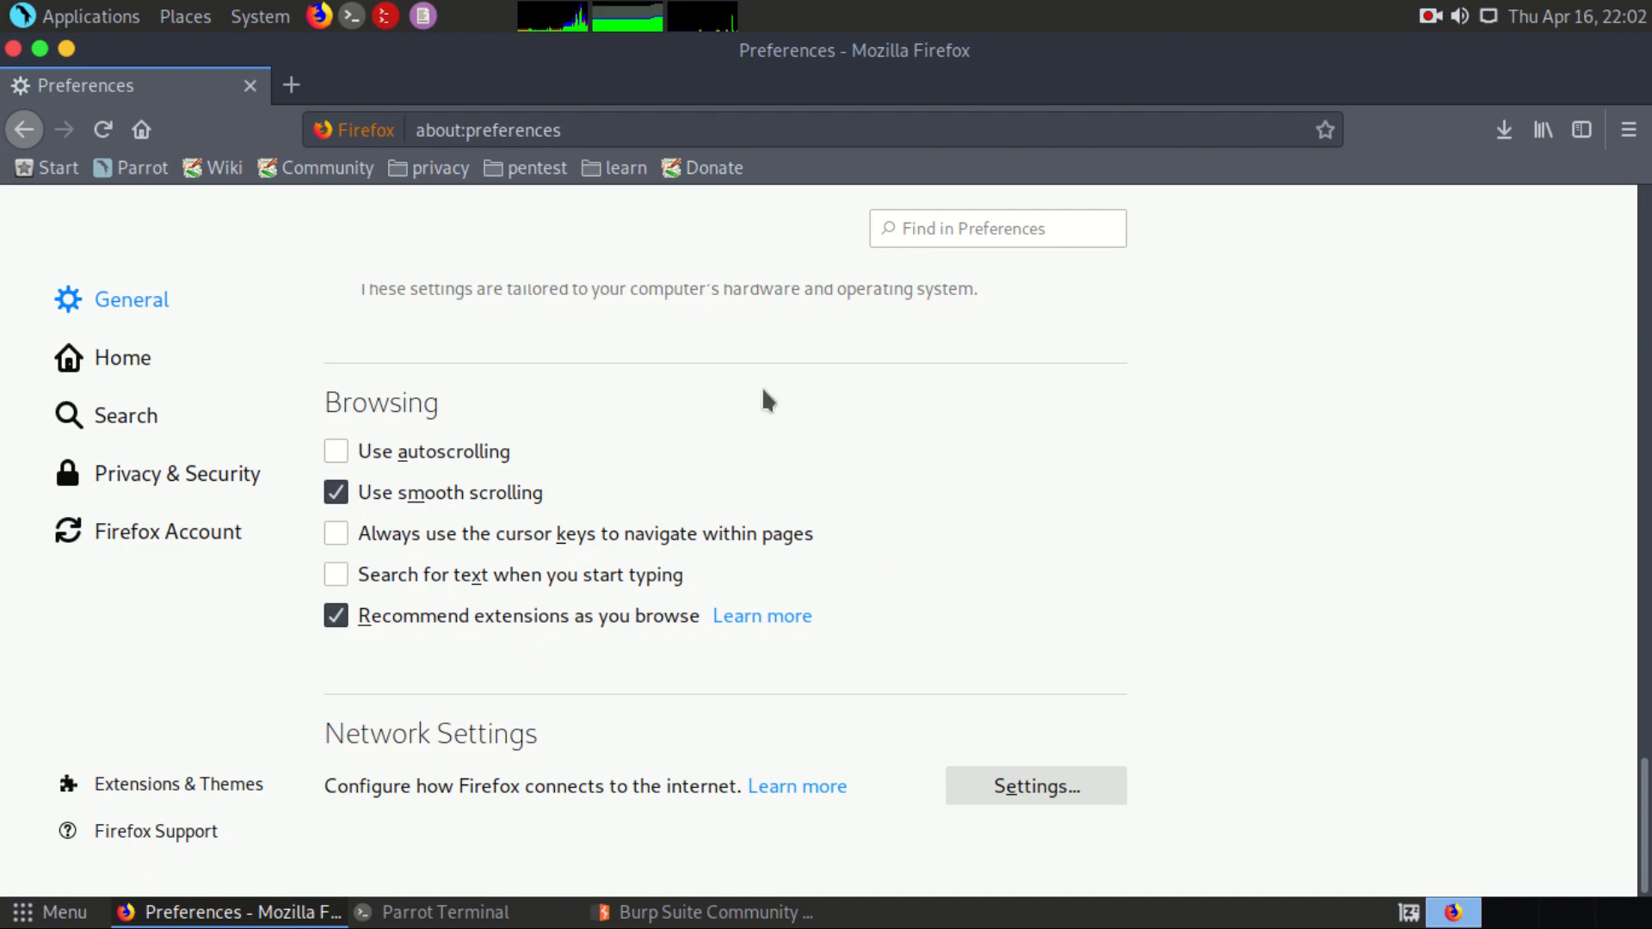
Step: Open a new browser tab, and switch to Burp Suite to check the proxy's interception state
{"action": "left_click", "coordinate": [291, 84]}
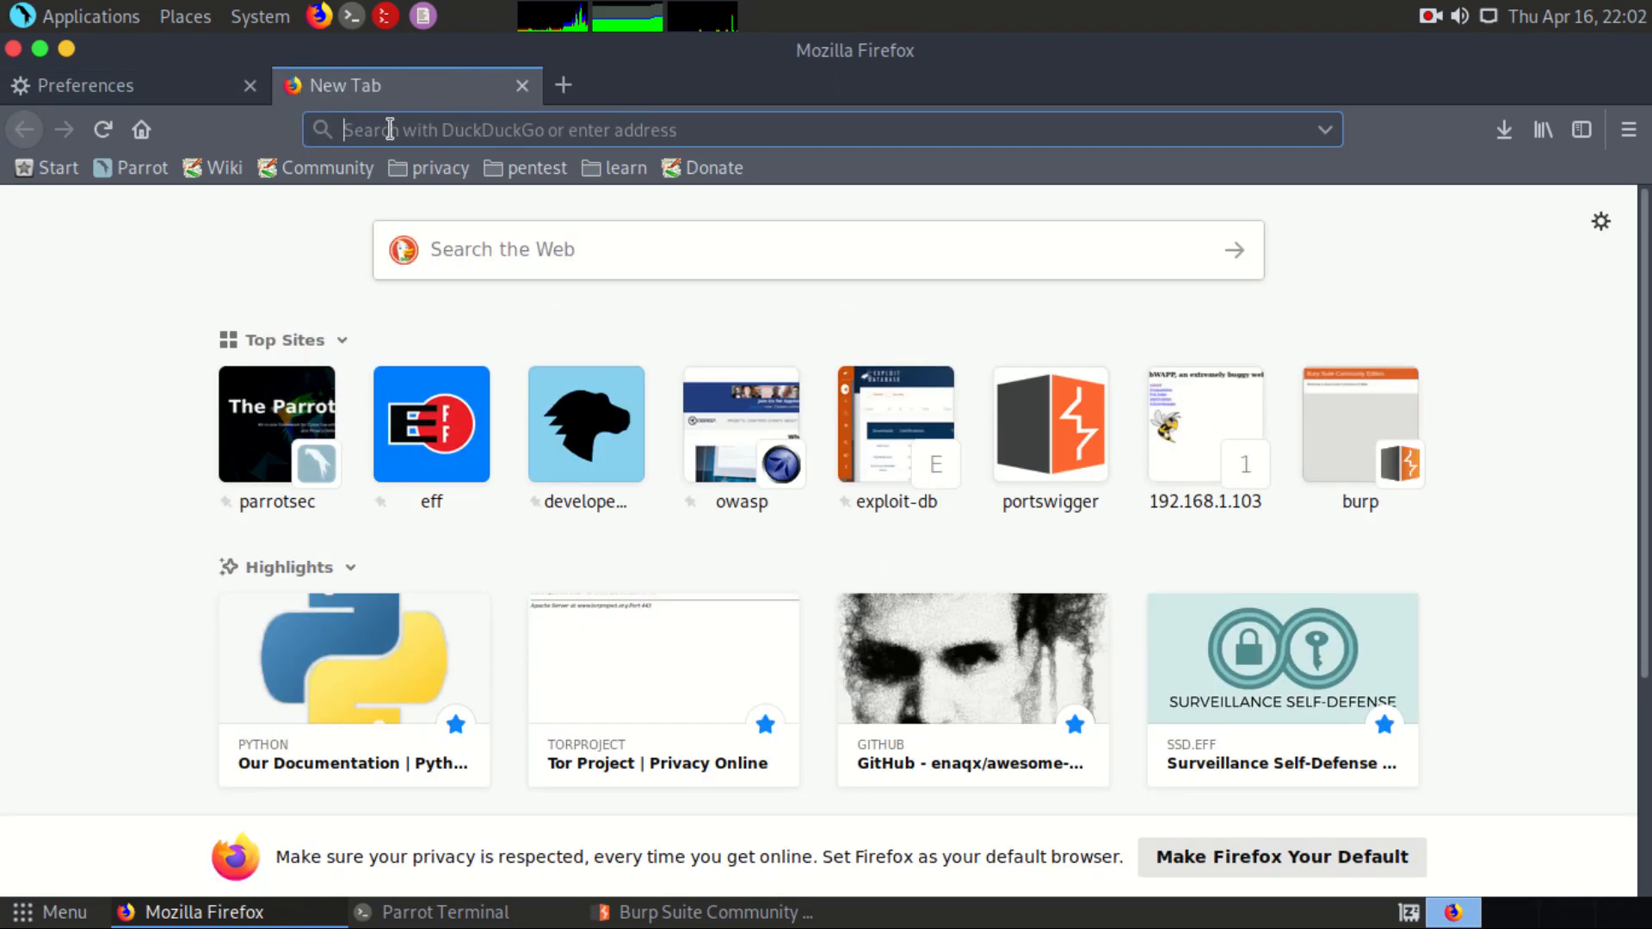
{"action": "key", "text": "alt+Tab"}
{"action": "key", "text": "alt+Tab"}
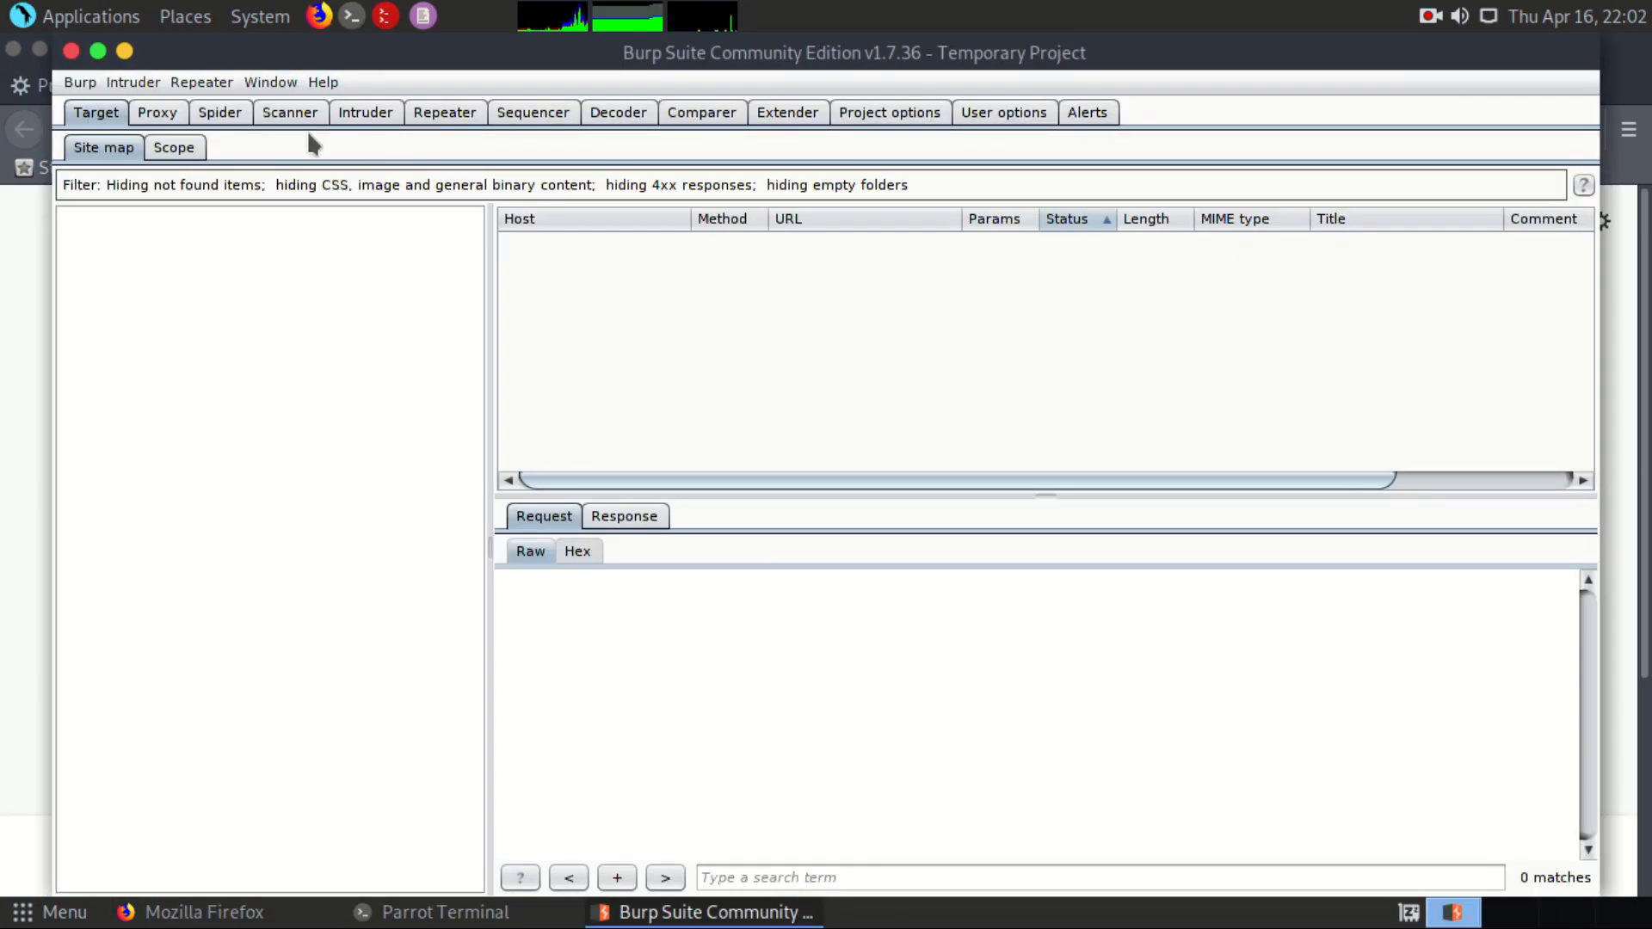
{"action": "left_click", "coordinate": [157, 113]}
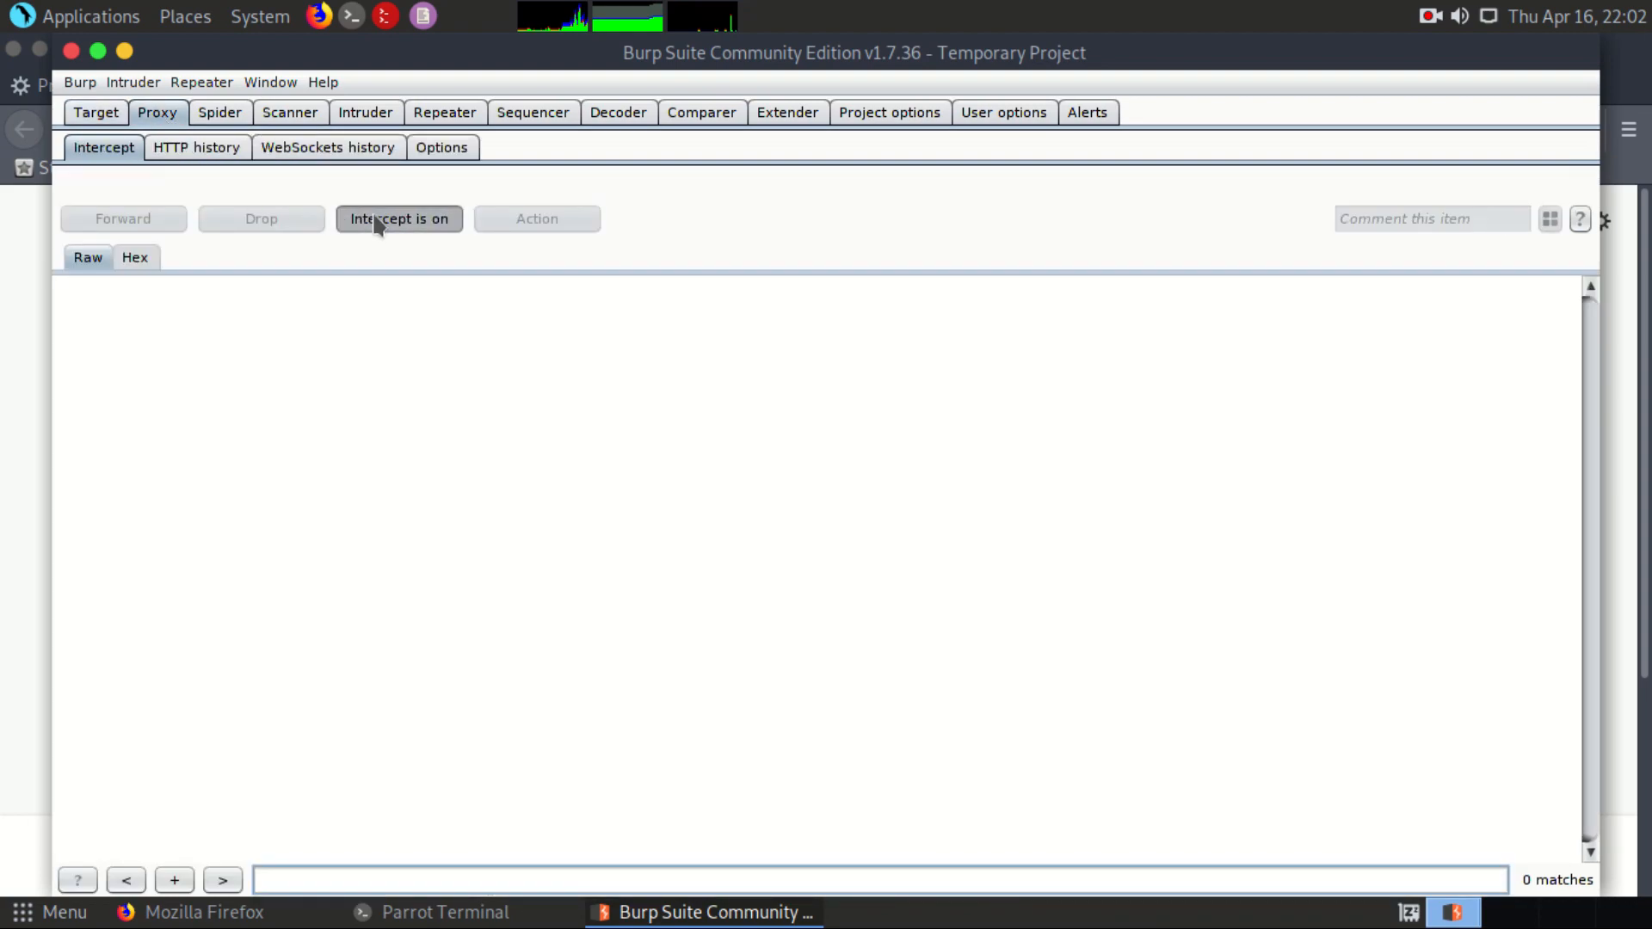
{"action": "key", "text": "alt+Tab"}
{"action": "key", "text": "alt+Tab"}
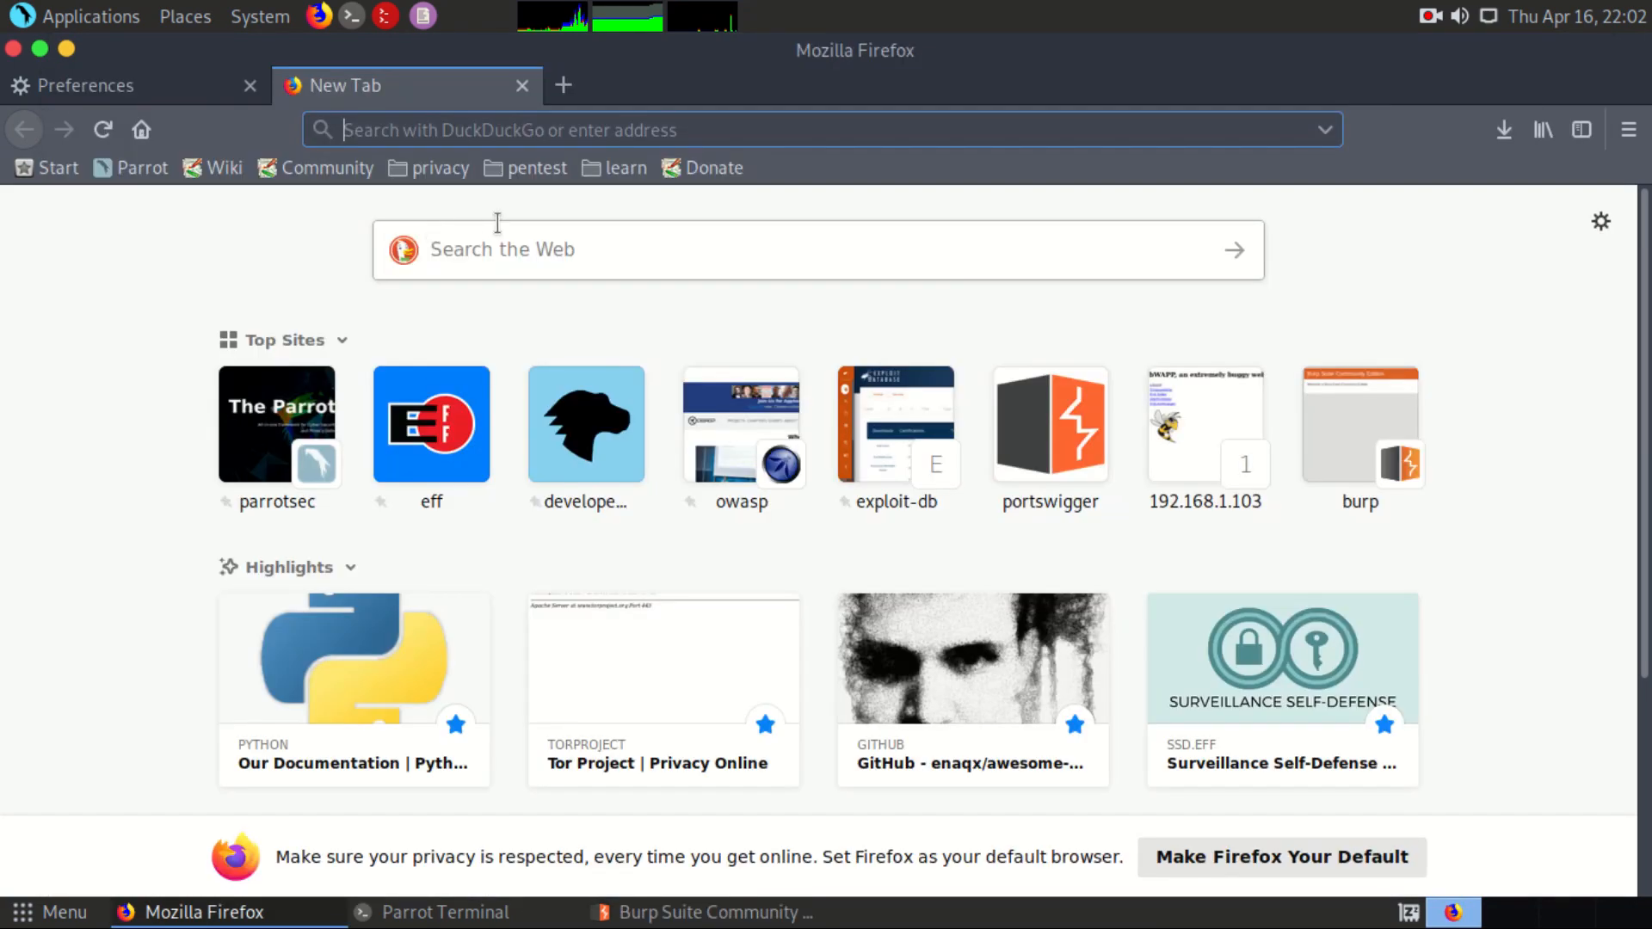
{"action": "type", "text": "http"}
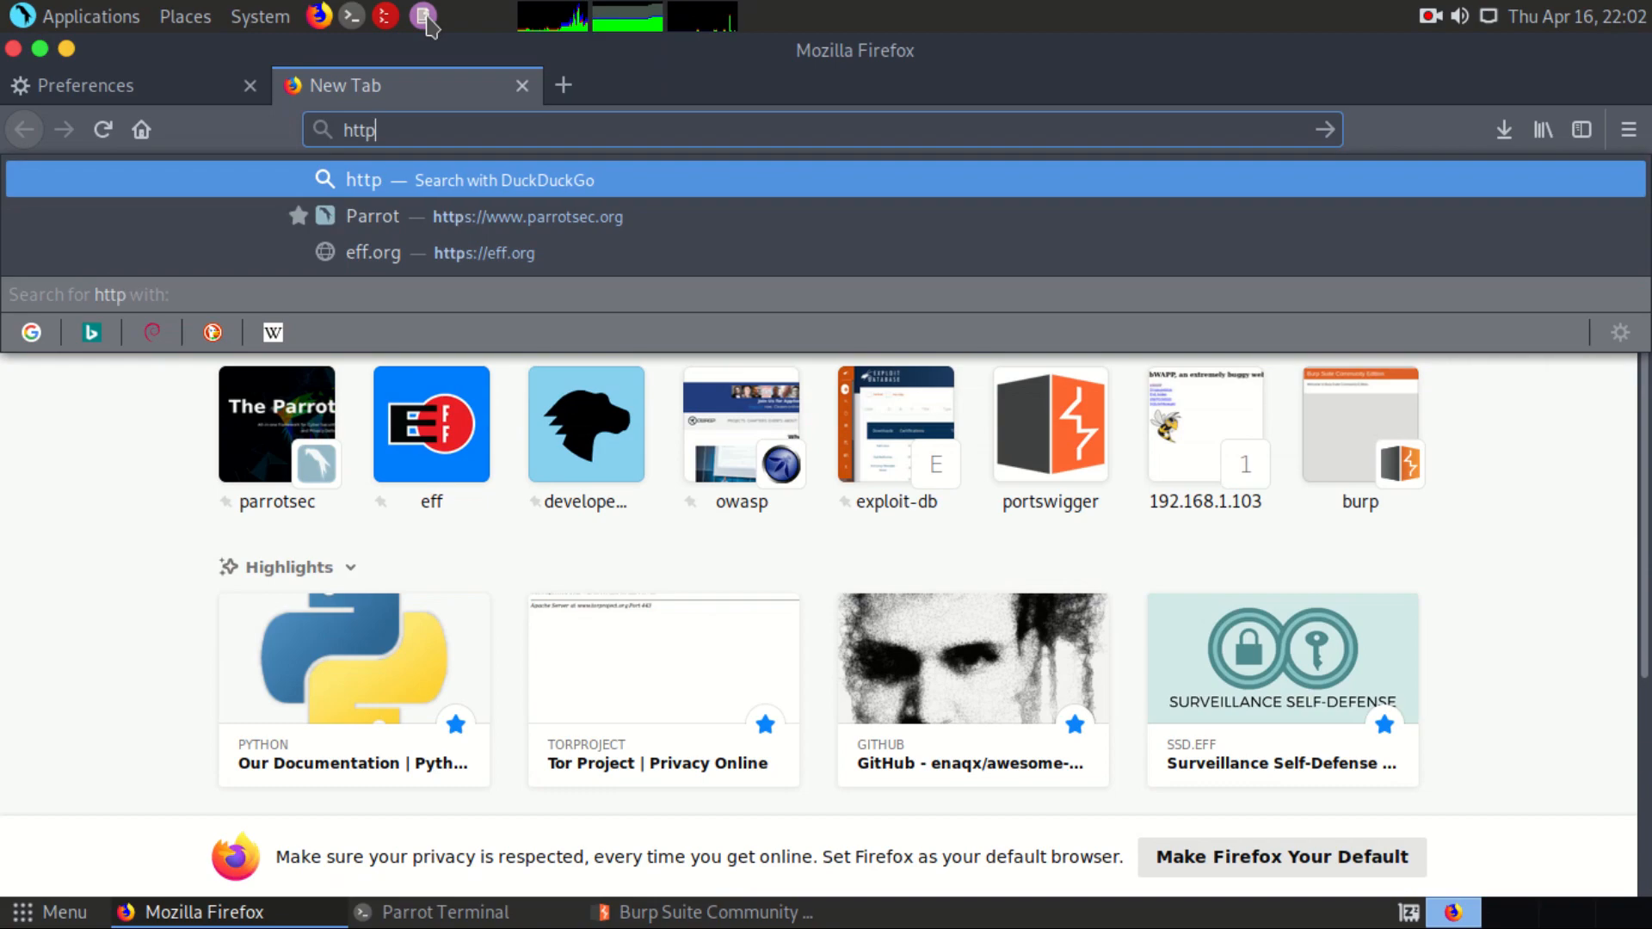
{"action": "type", "text": "://burp"}
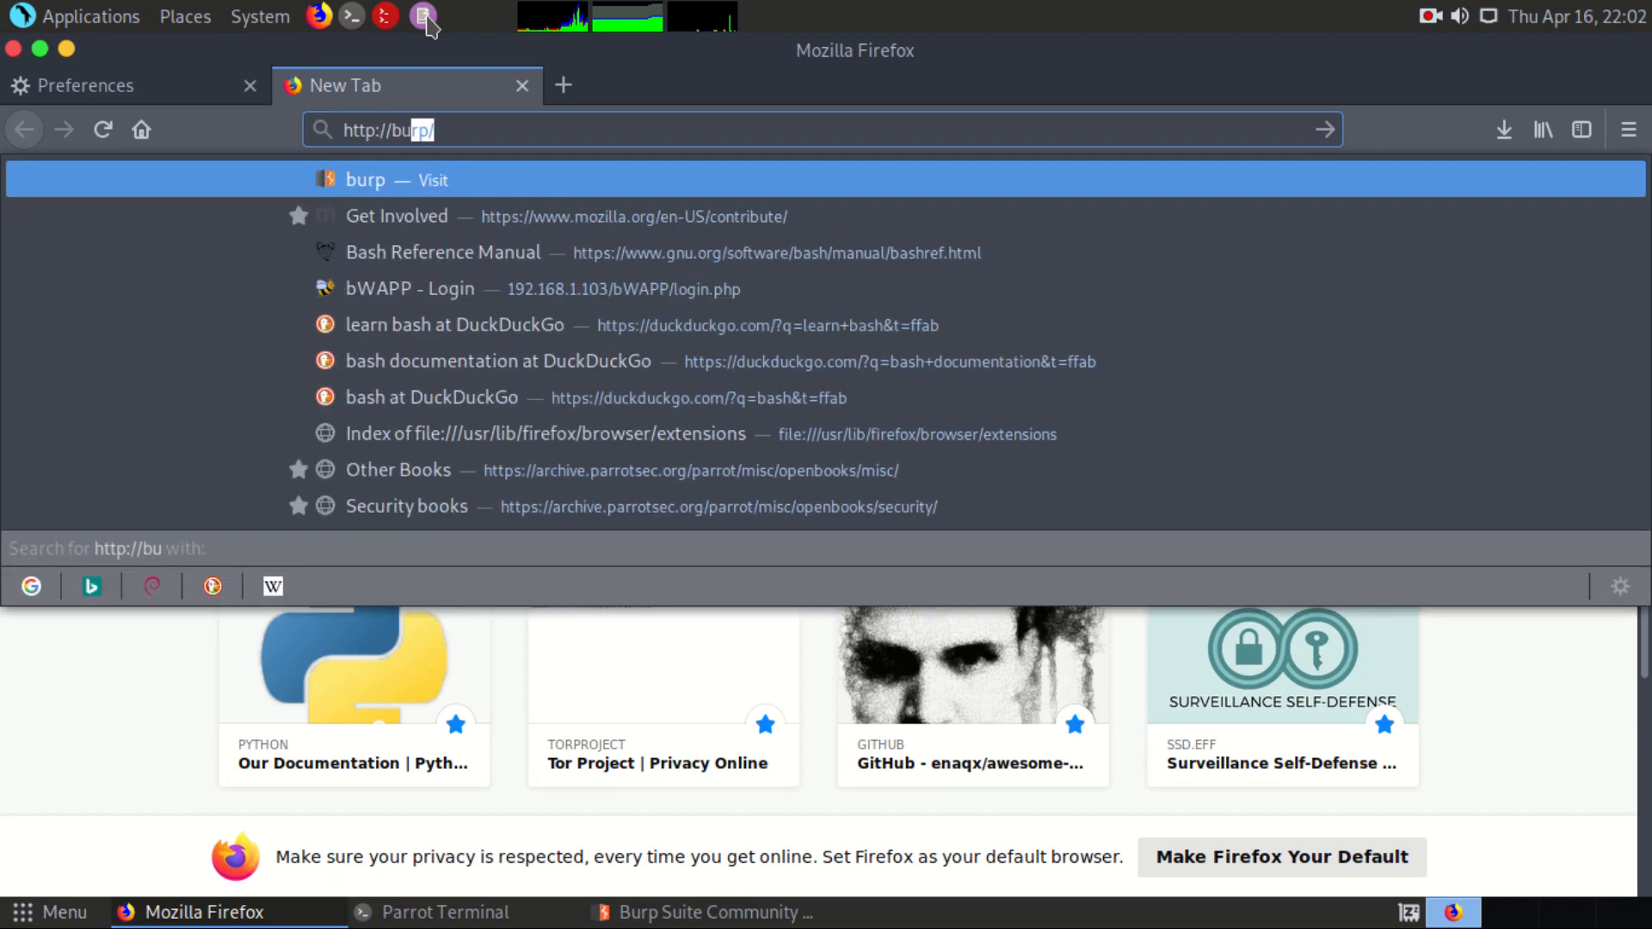
{"action": "key", "text": "Return"}
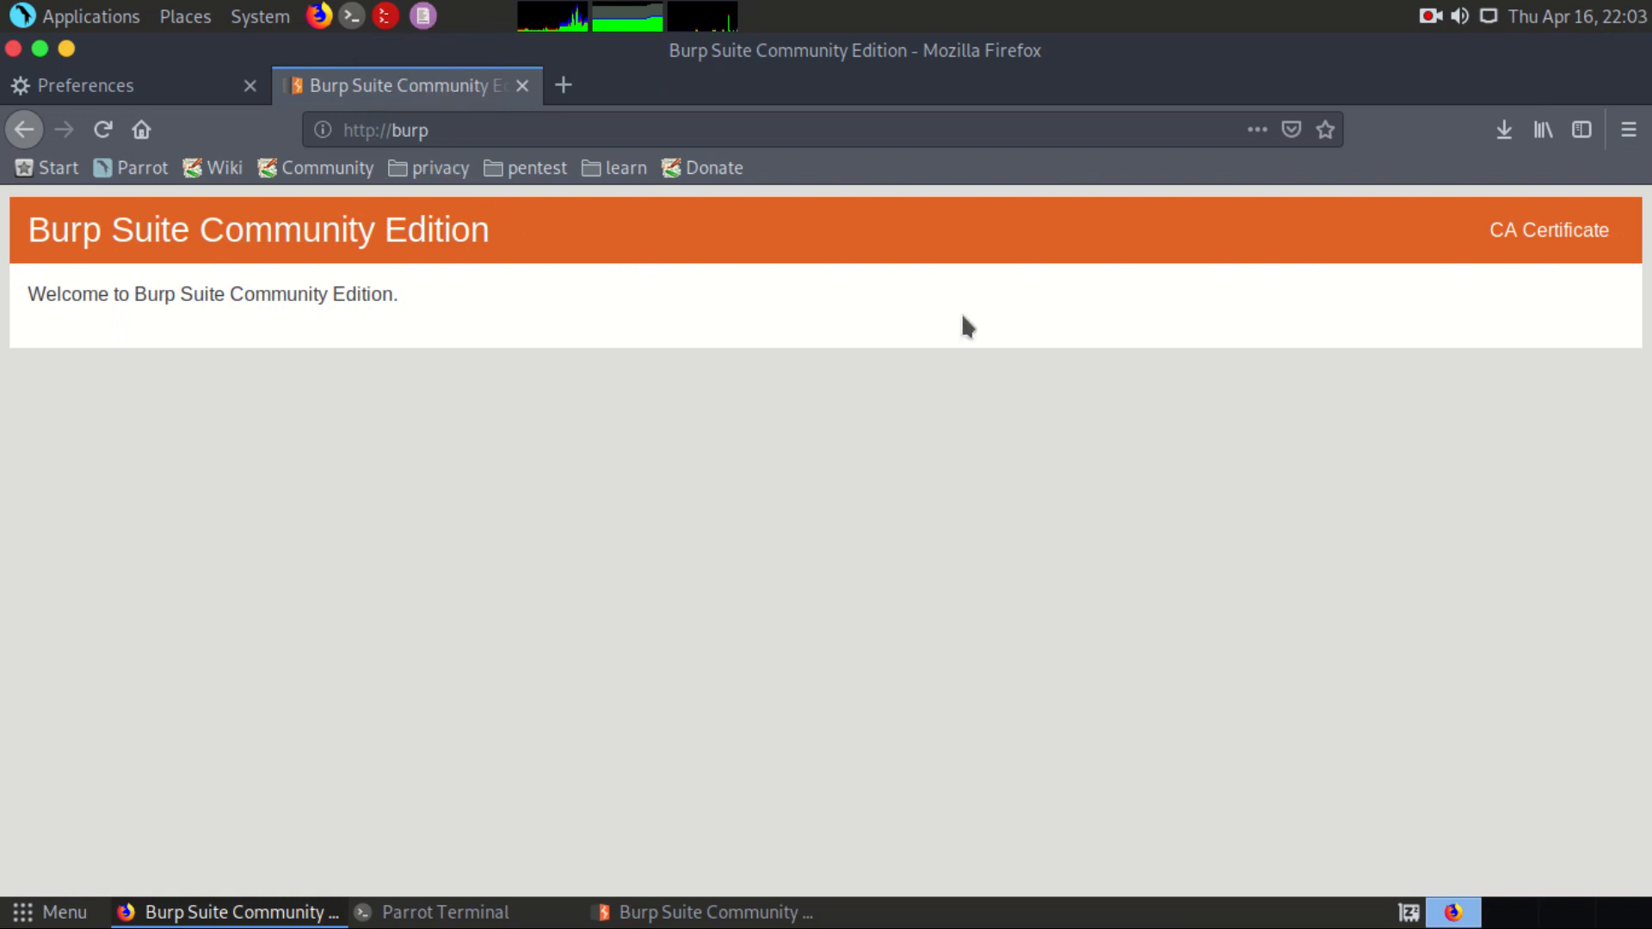
Step: Download Burp's CA certificate and save the file cacert.der
{"action": "left_click", "coordinate": [1568, 249]}
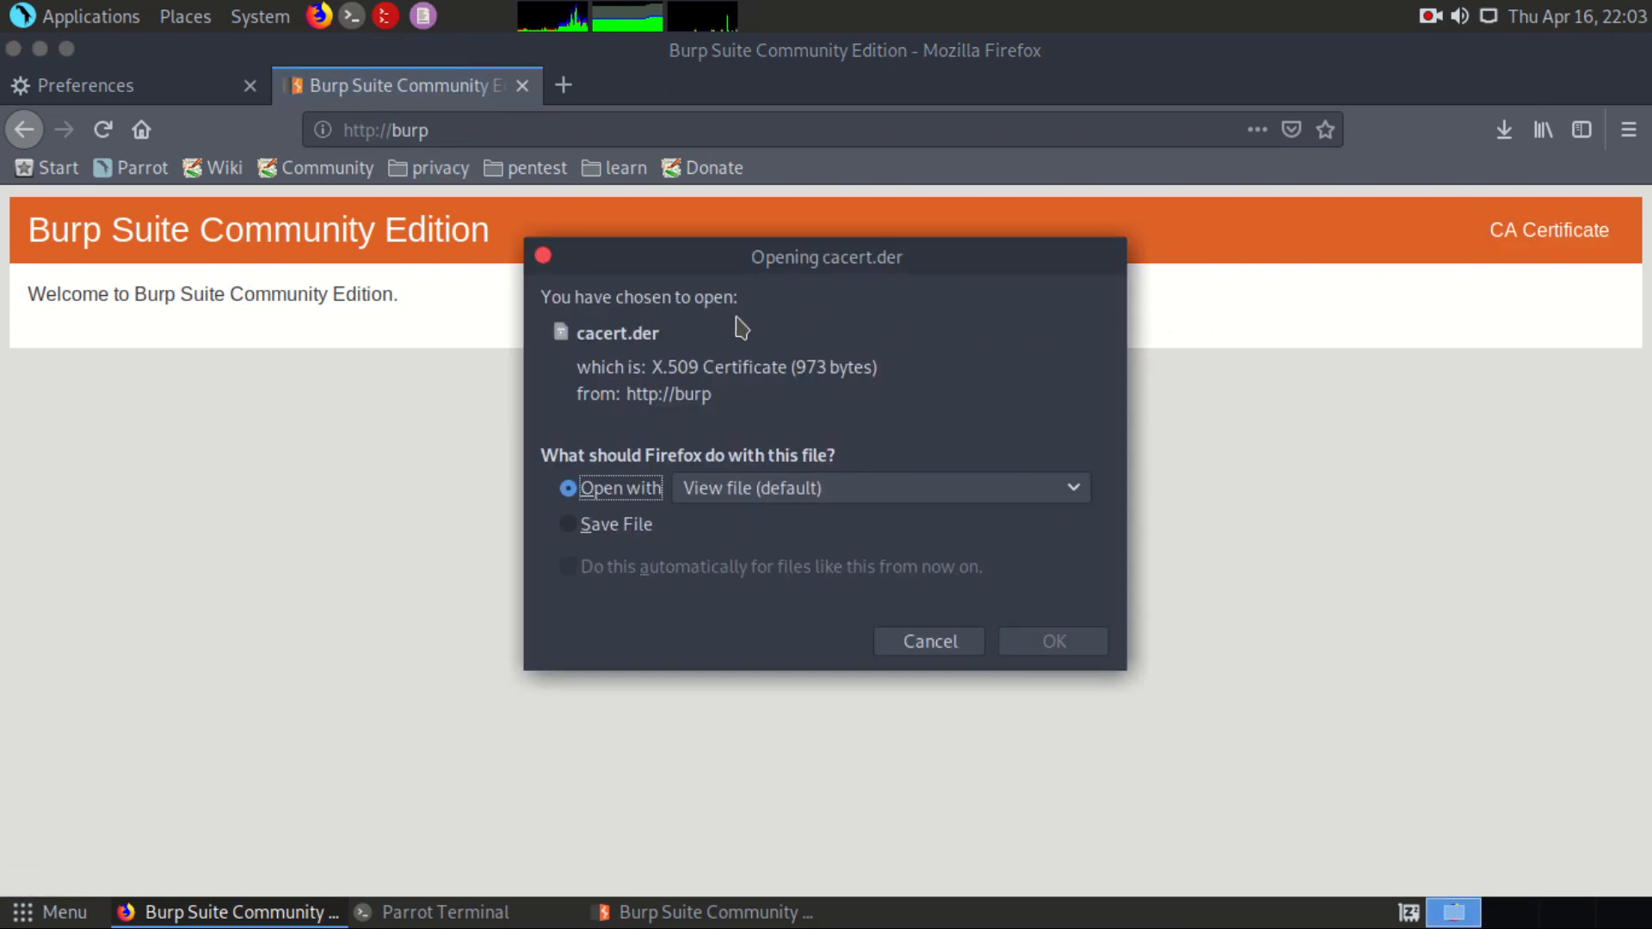
{"action": "left_click", "coordinate": [625, 525]}
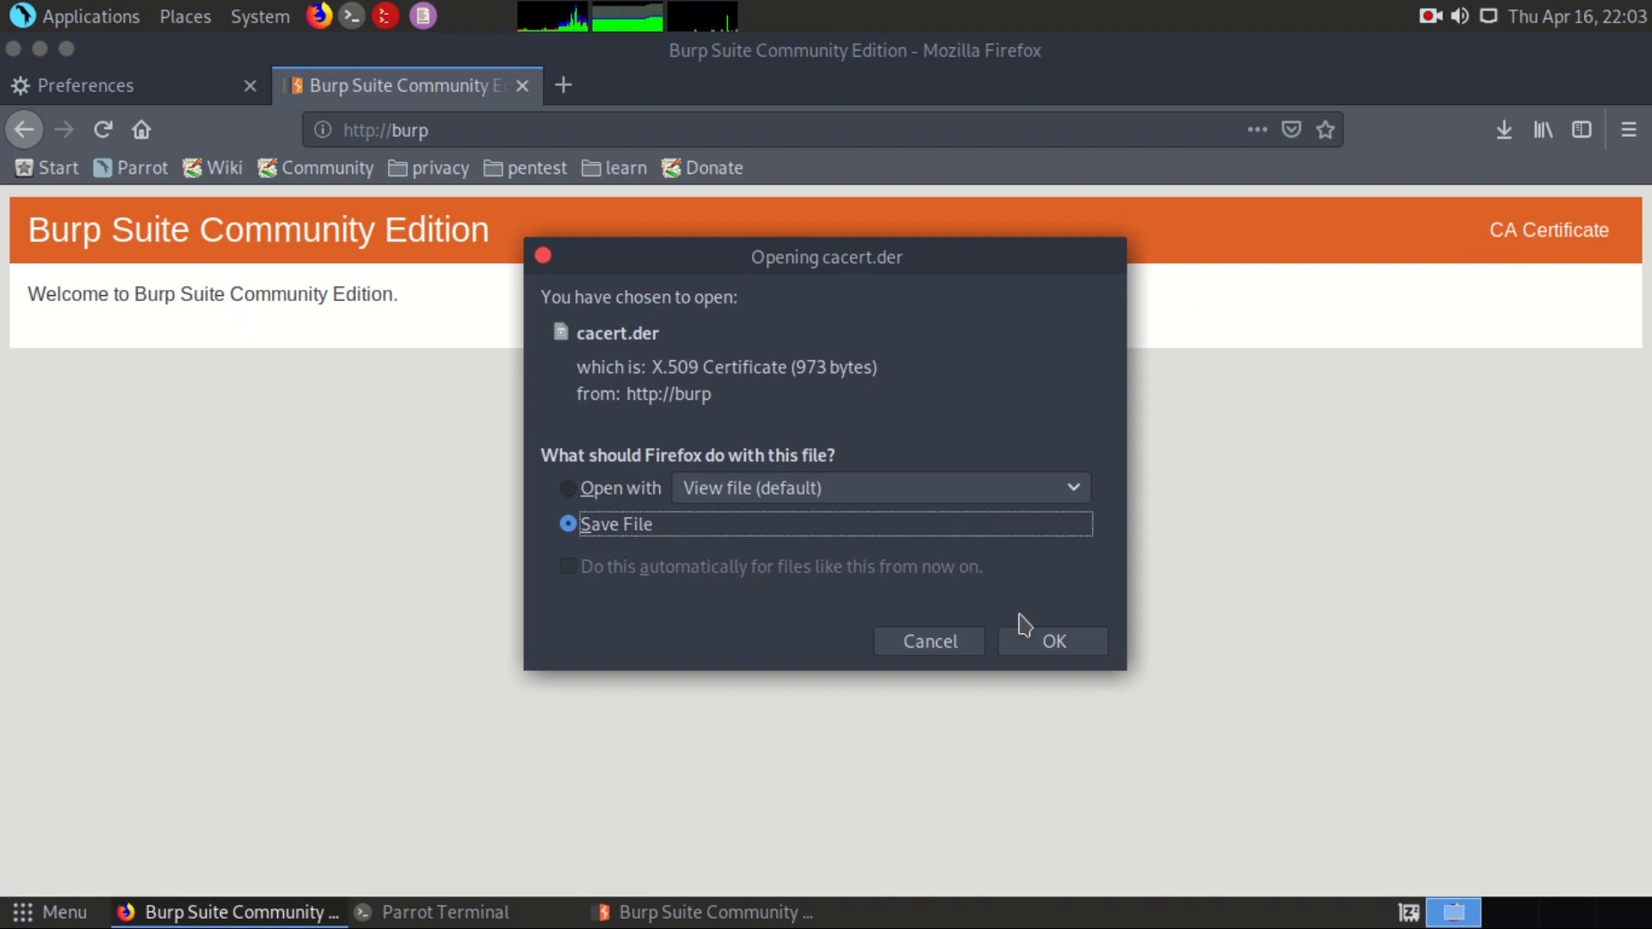
{"action": "left_click", "coordinate": [1038, 638]}
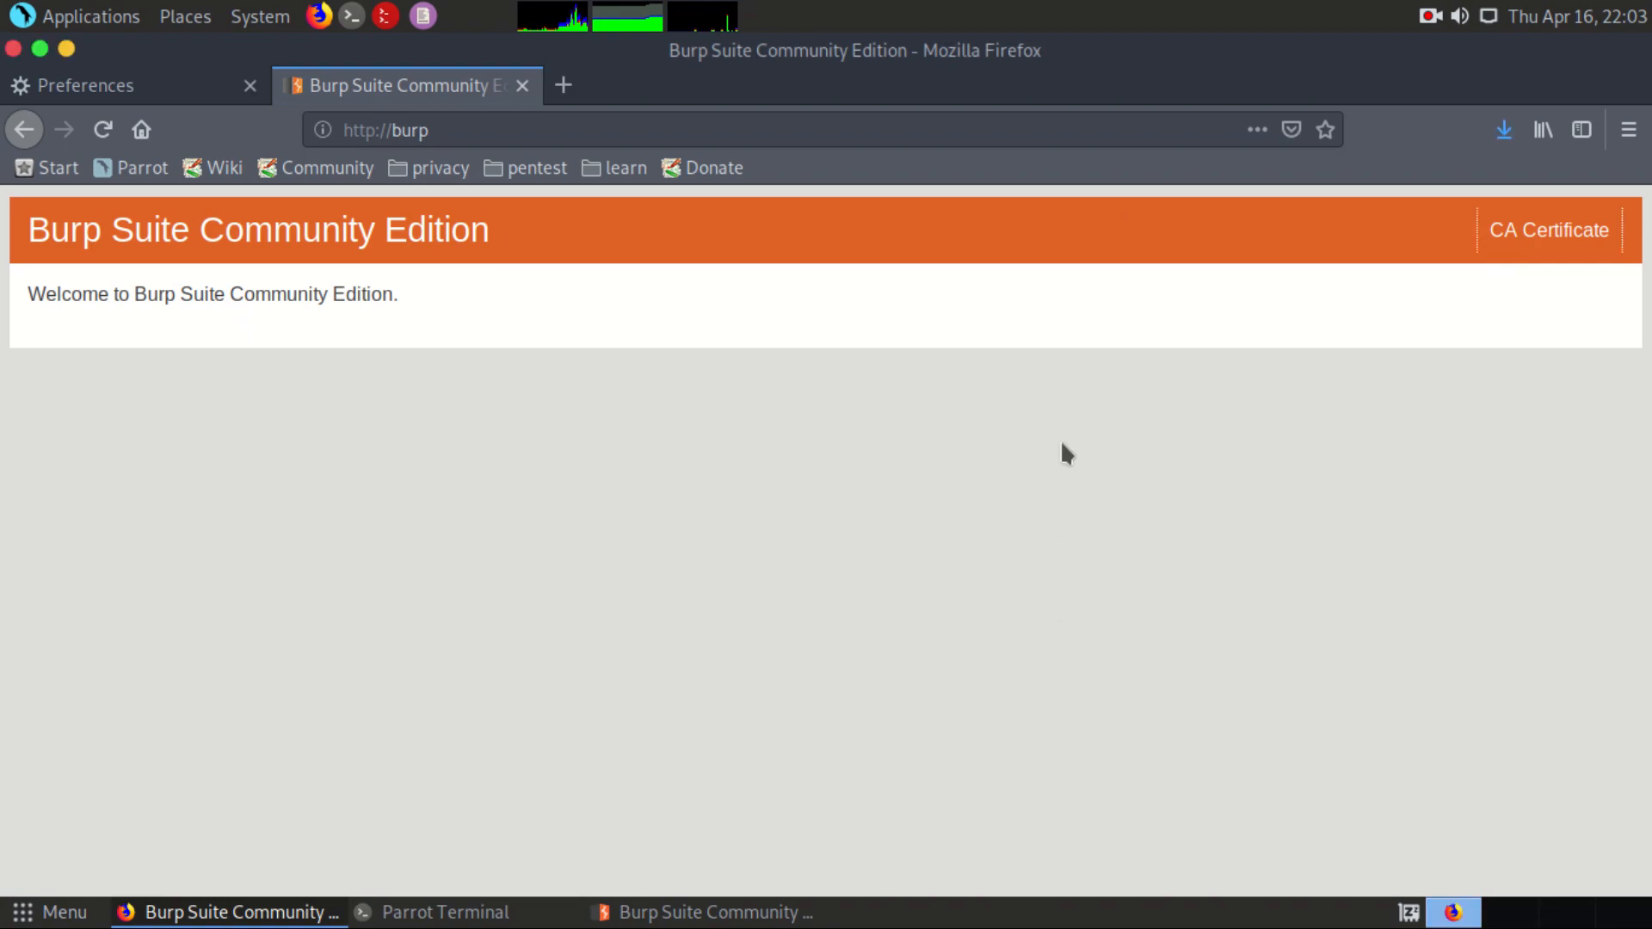
Step: Search the Firefox preferences for "certif" and open the Certificate Manager
{"action": "left_click", "coordinate": [164, 85]}
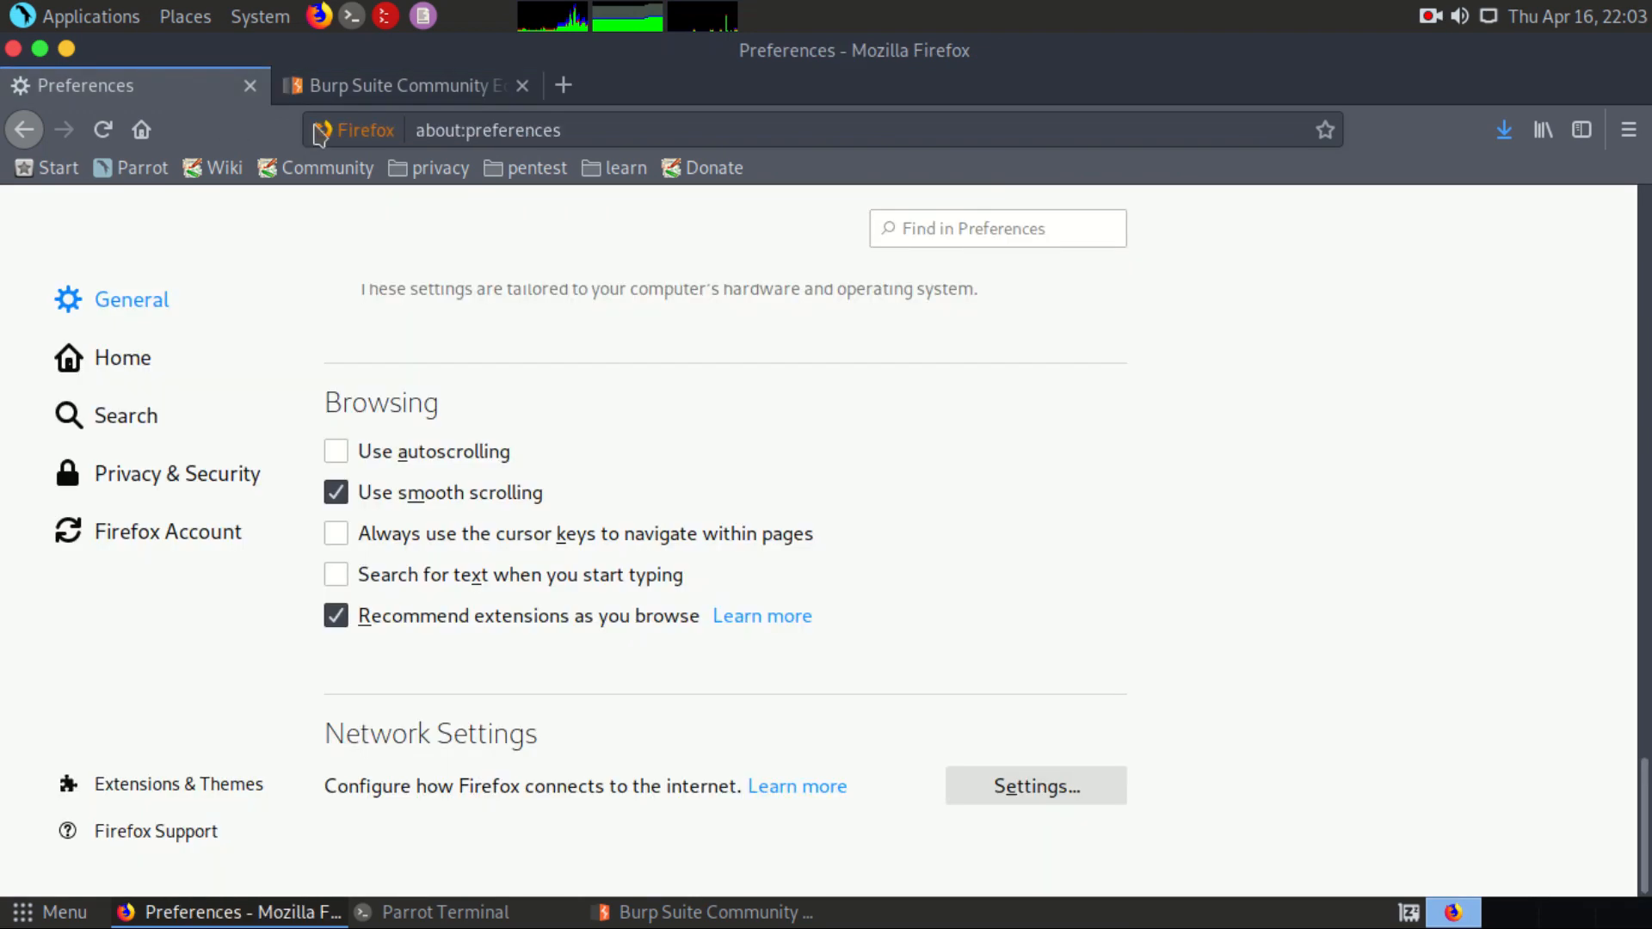
{"action": "left_click", "coordinate": [920, 224]}
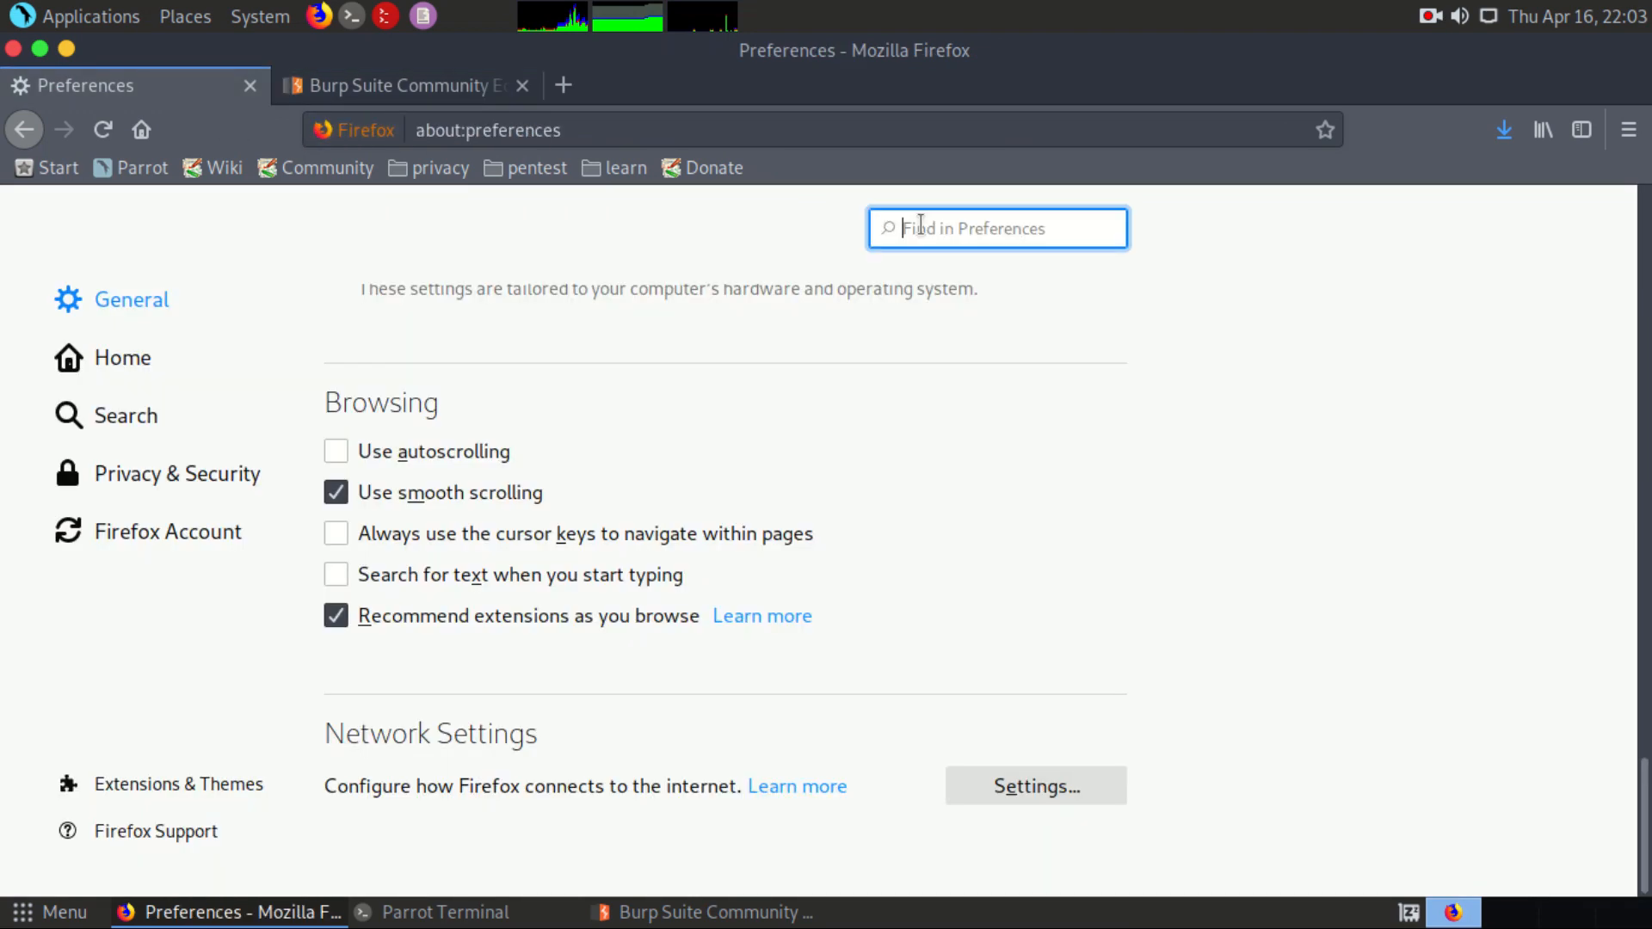
{"action": "type", "text": "cer"}
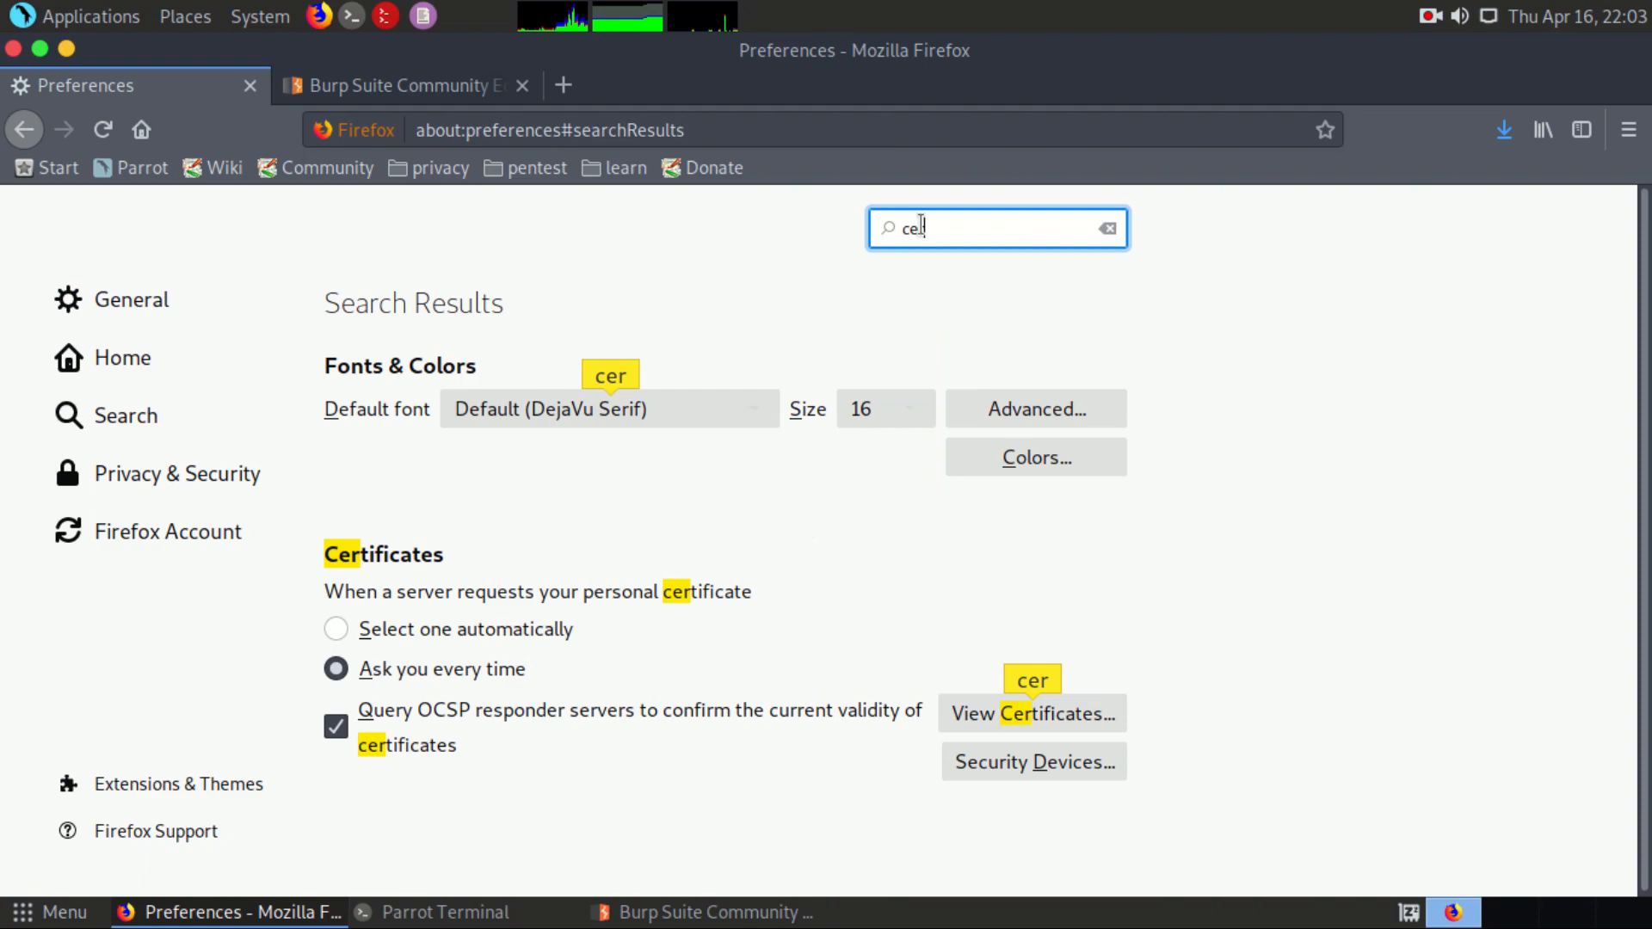
{"action": "type", "text": "tif"}
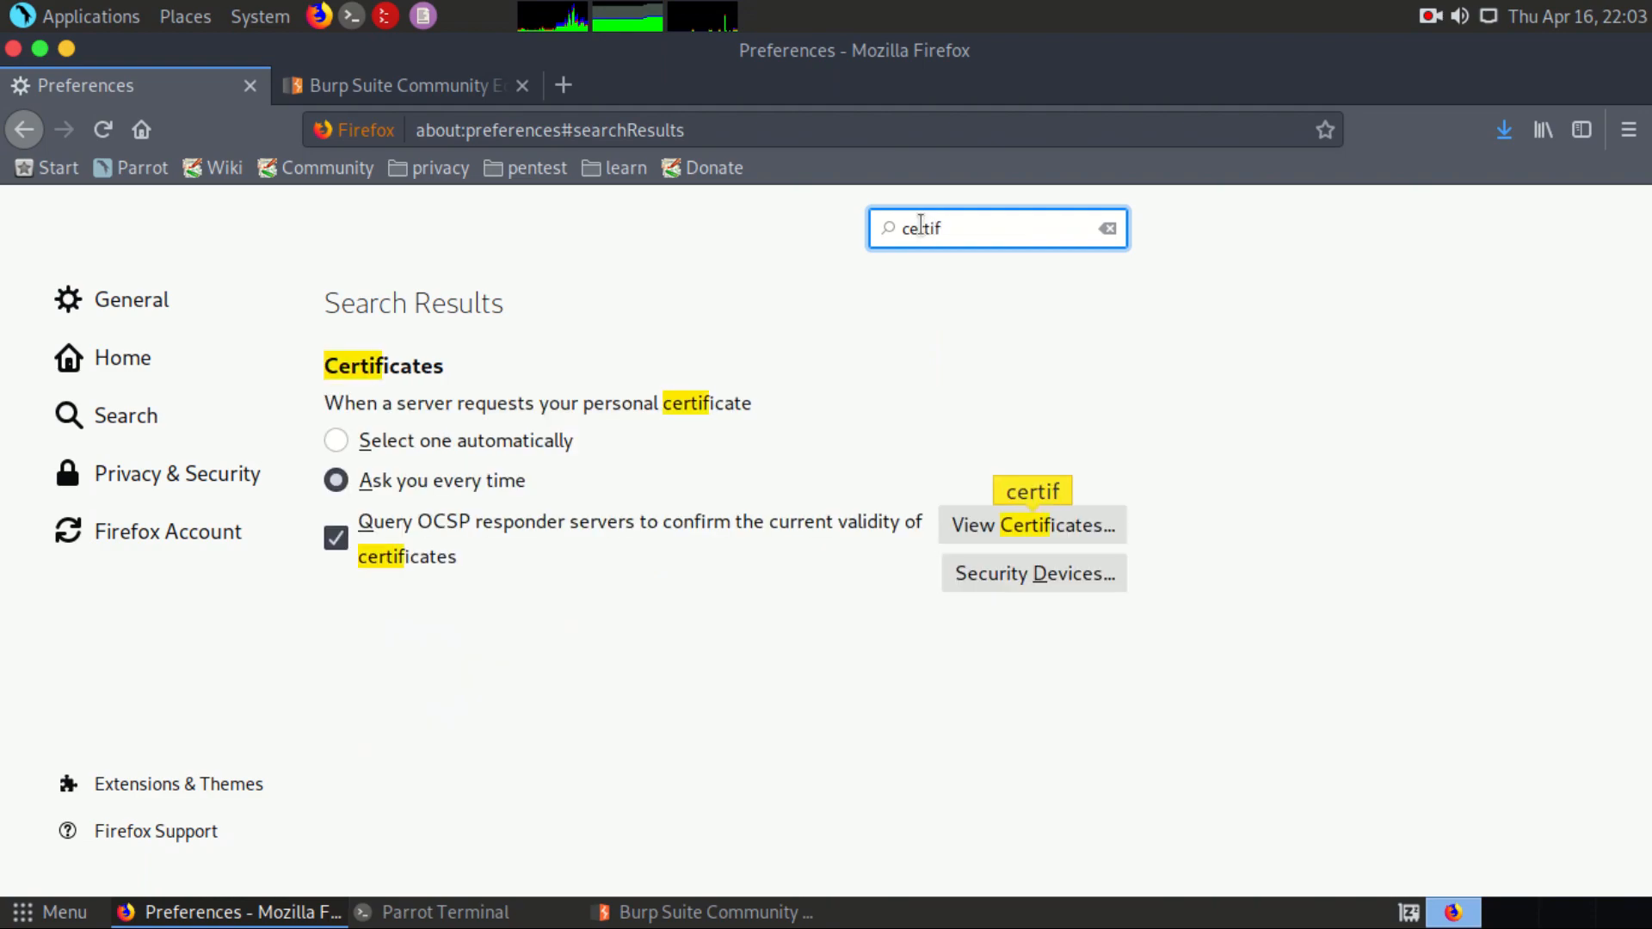
{"action": "left_click", "coordinate": [1024, 524]}
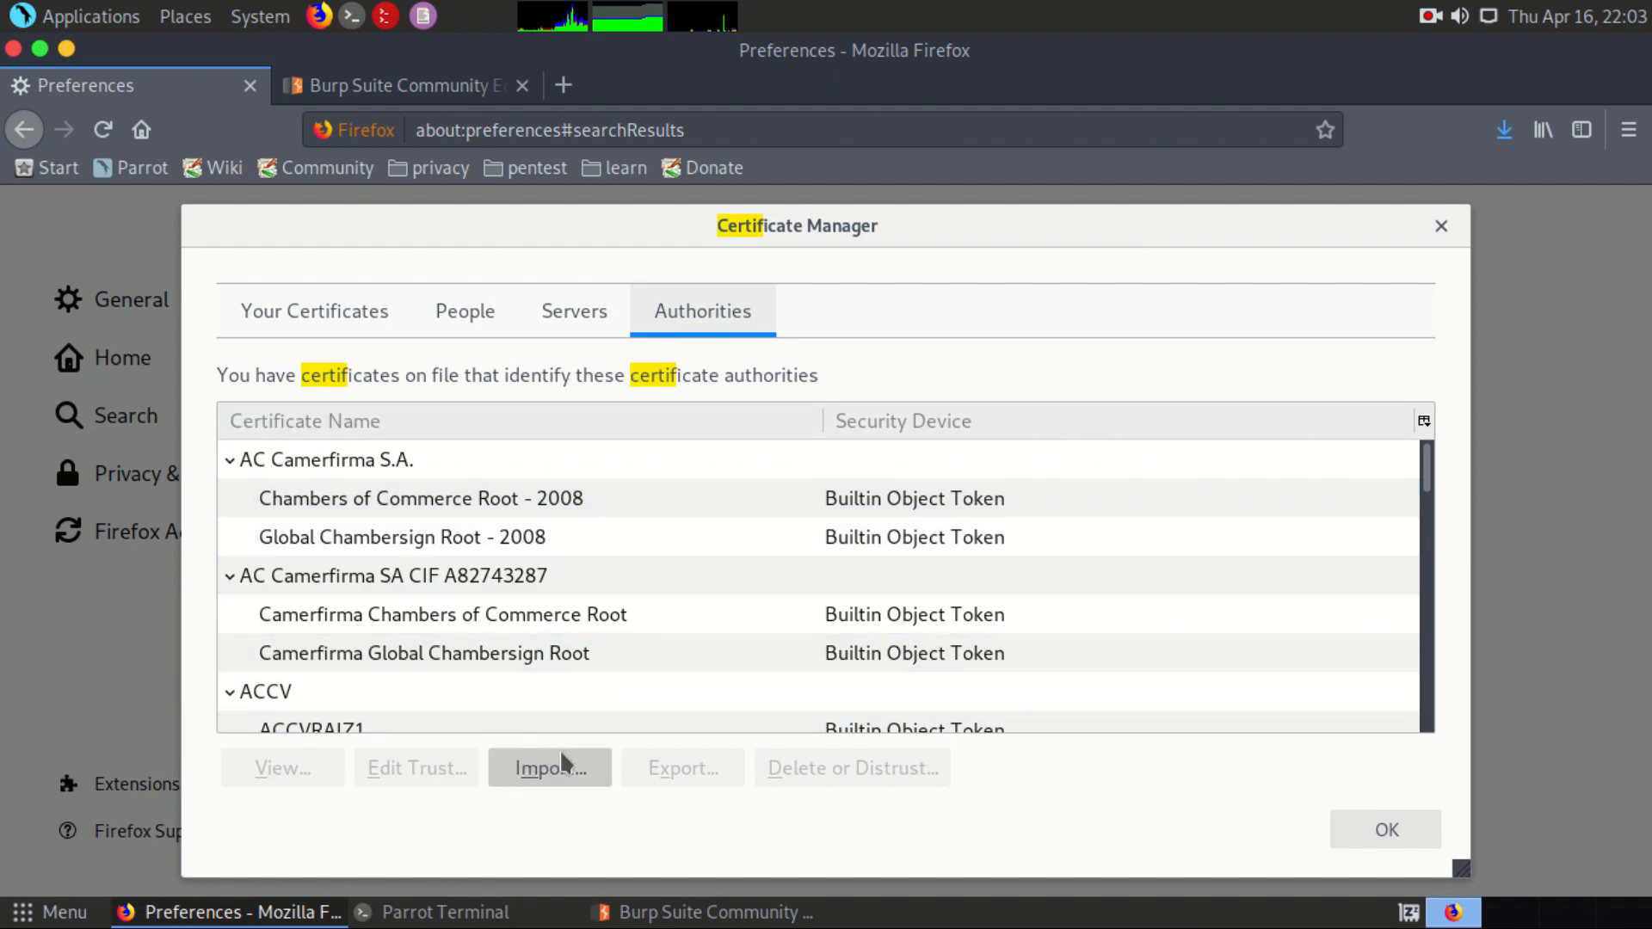
Step: Import Burp's CA certificate from the Downloads folder, trust it for identifying websites and email users, and close the Certificate Manager
{"action": "left_click", "coordinate": [563, 757]}
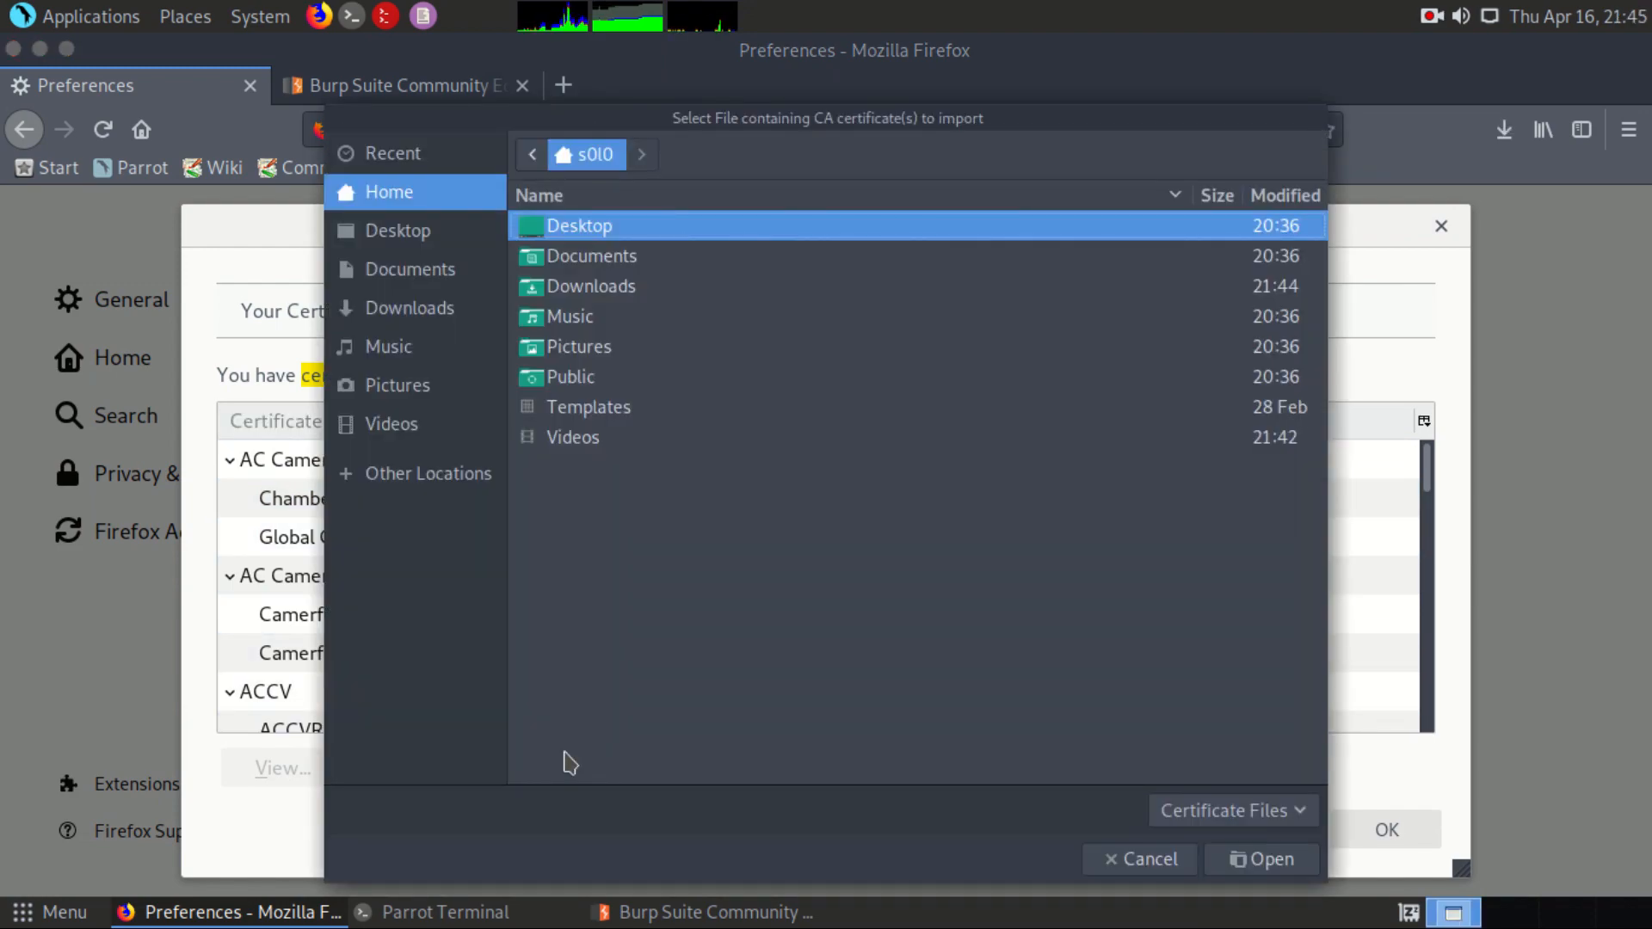
{"action": "left_click", "coordinate": [444, 310]}
{"action": "double_click", "coordinate": [634, 234]}
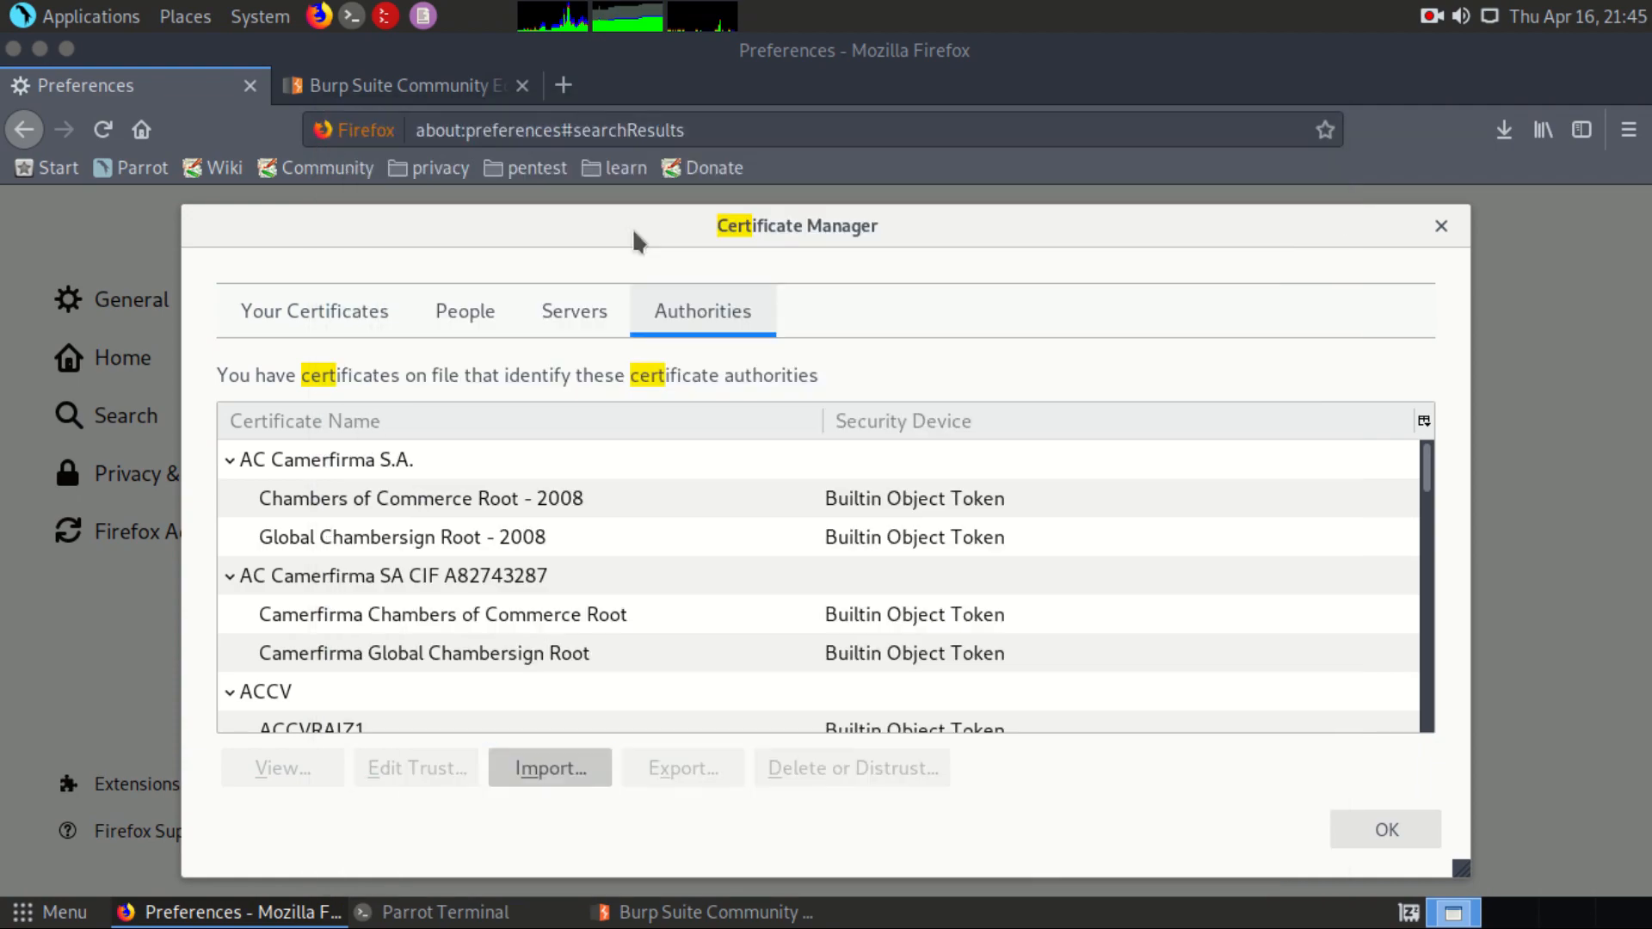
{"action": "left_click", "coordinate": [443, 425]}
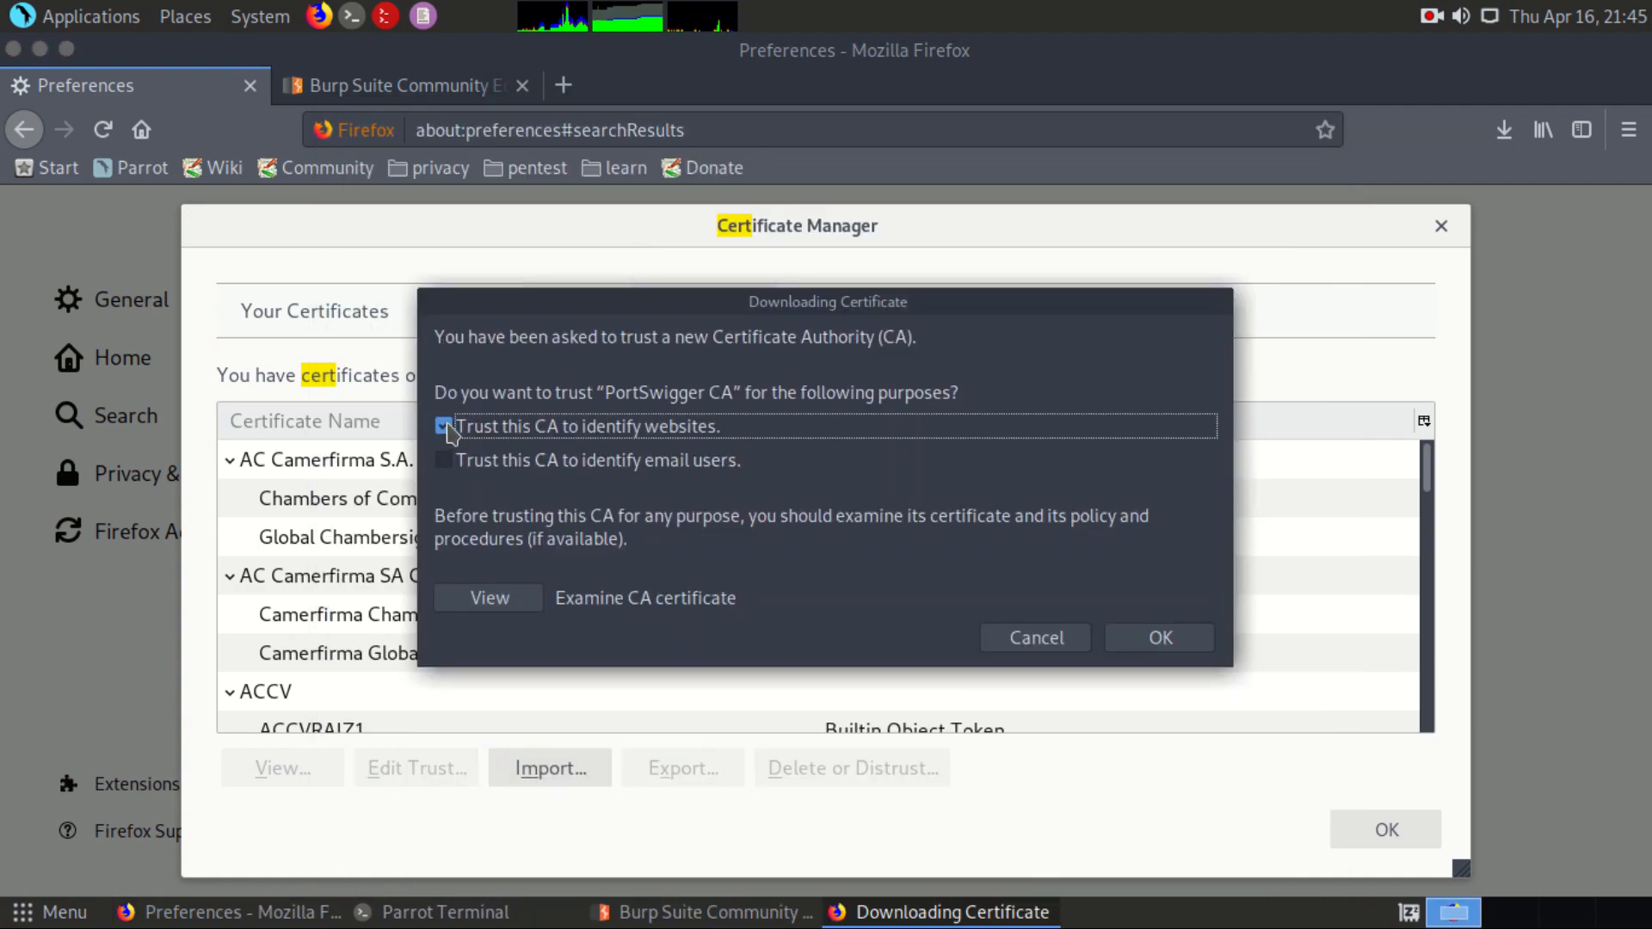
{"action": "left_click", "coordinate": [444, 460]}
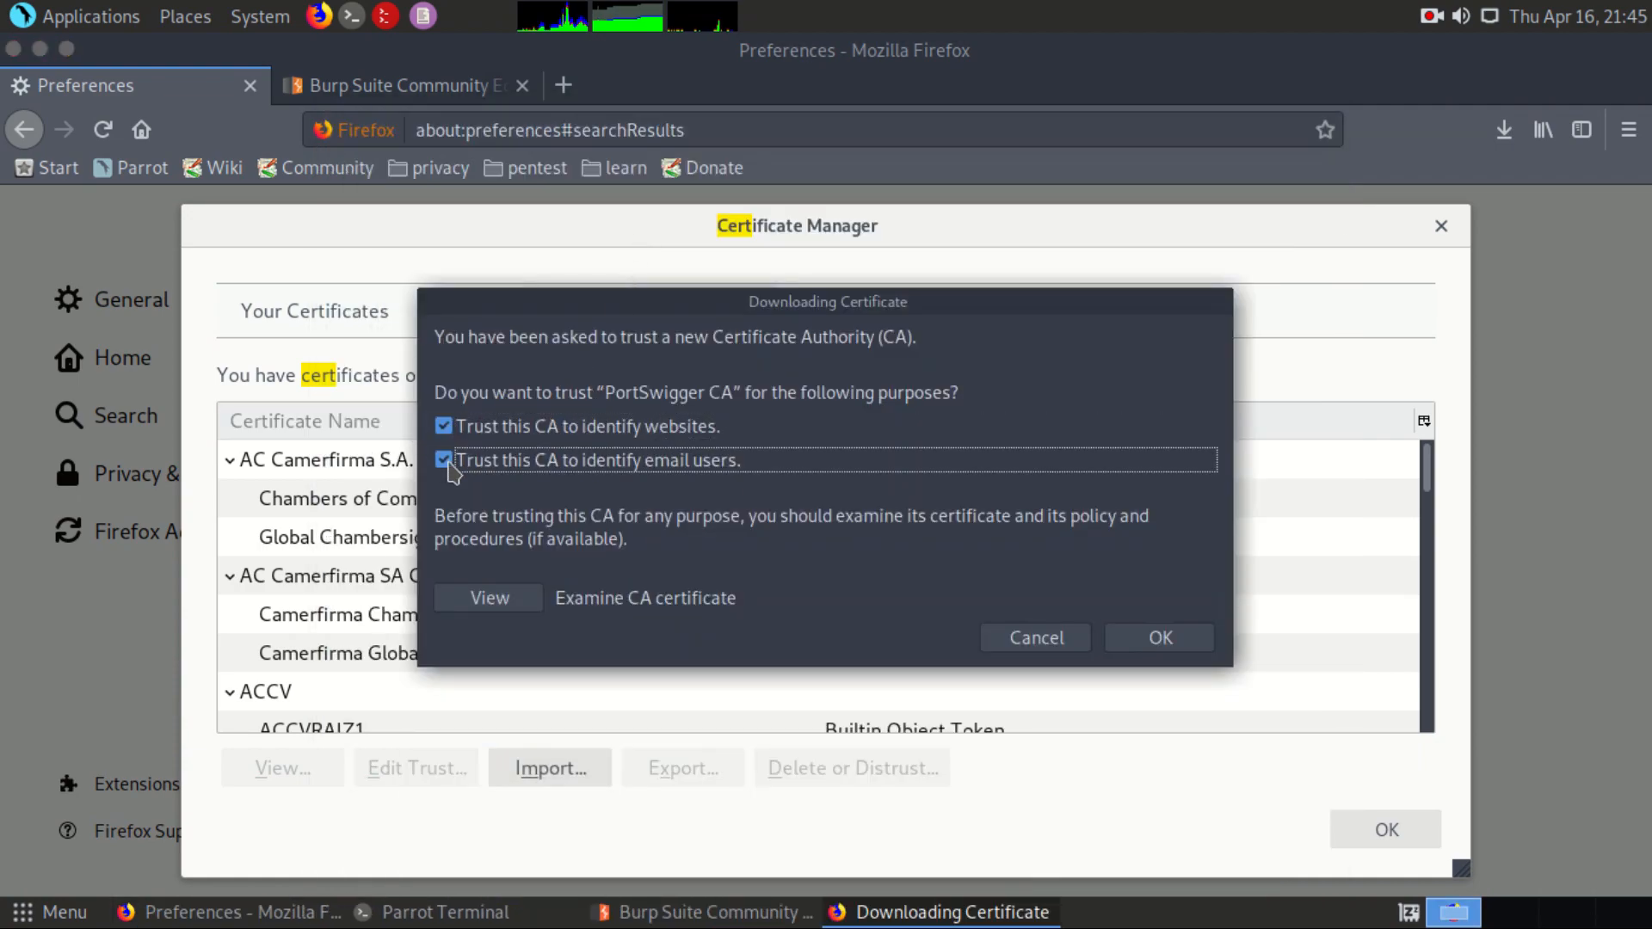
{"action": "left_click", "coordinate": [1169, 637]}
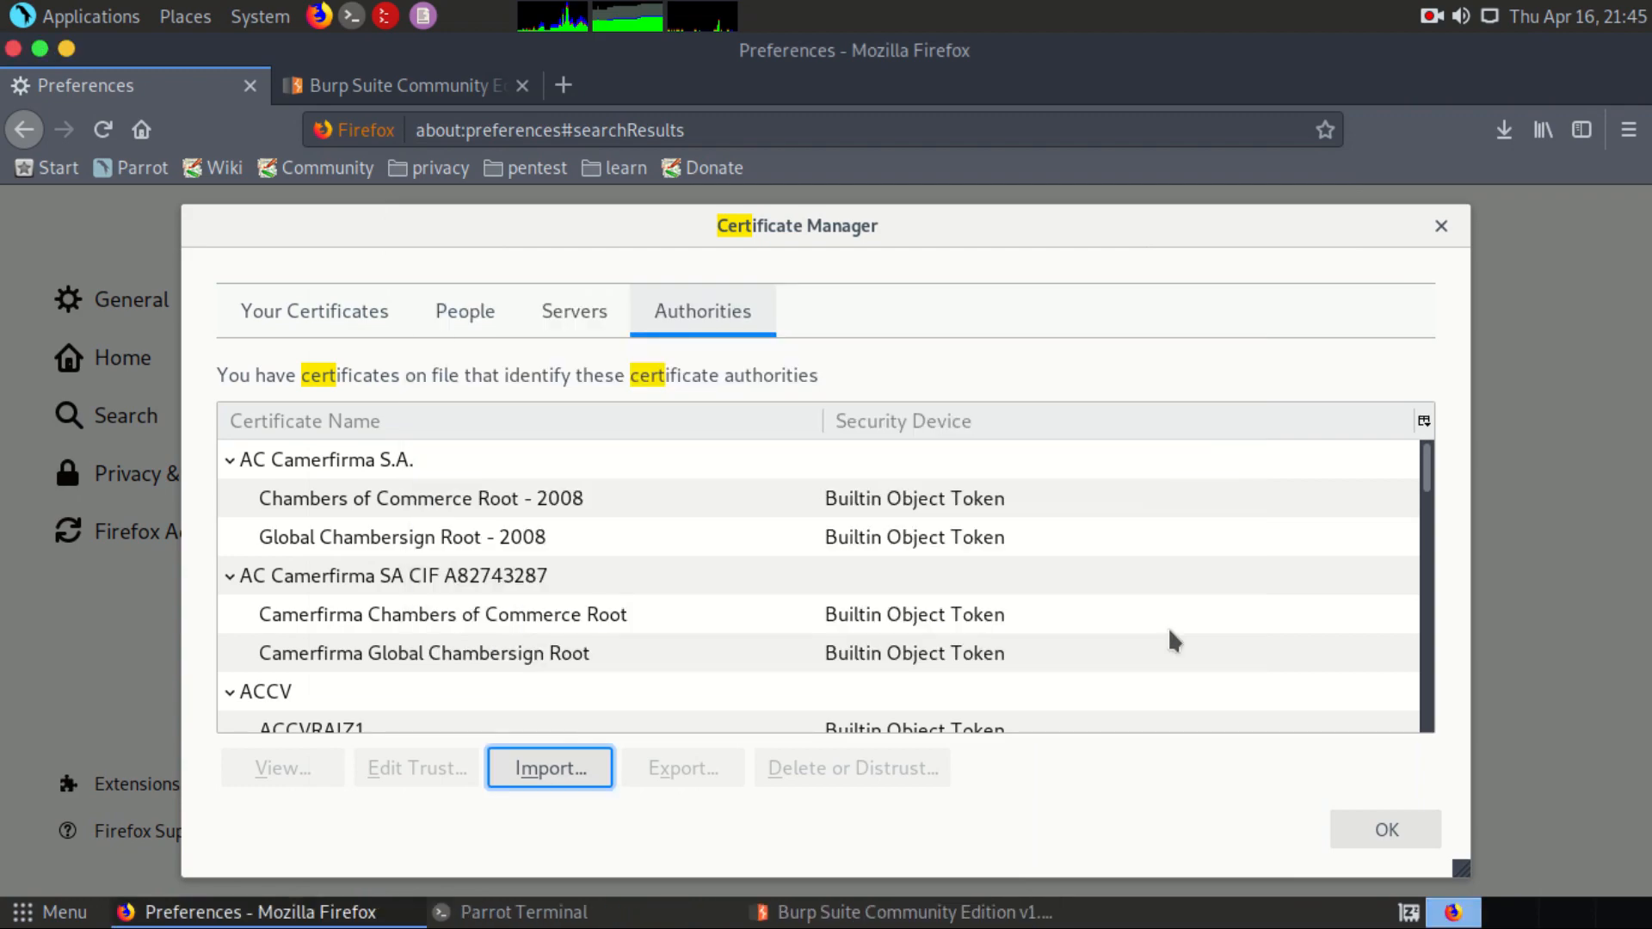
{"action": "left_click", "coordinate": [1385, 831]}
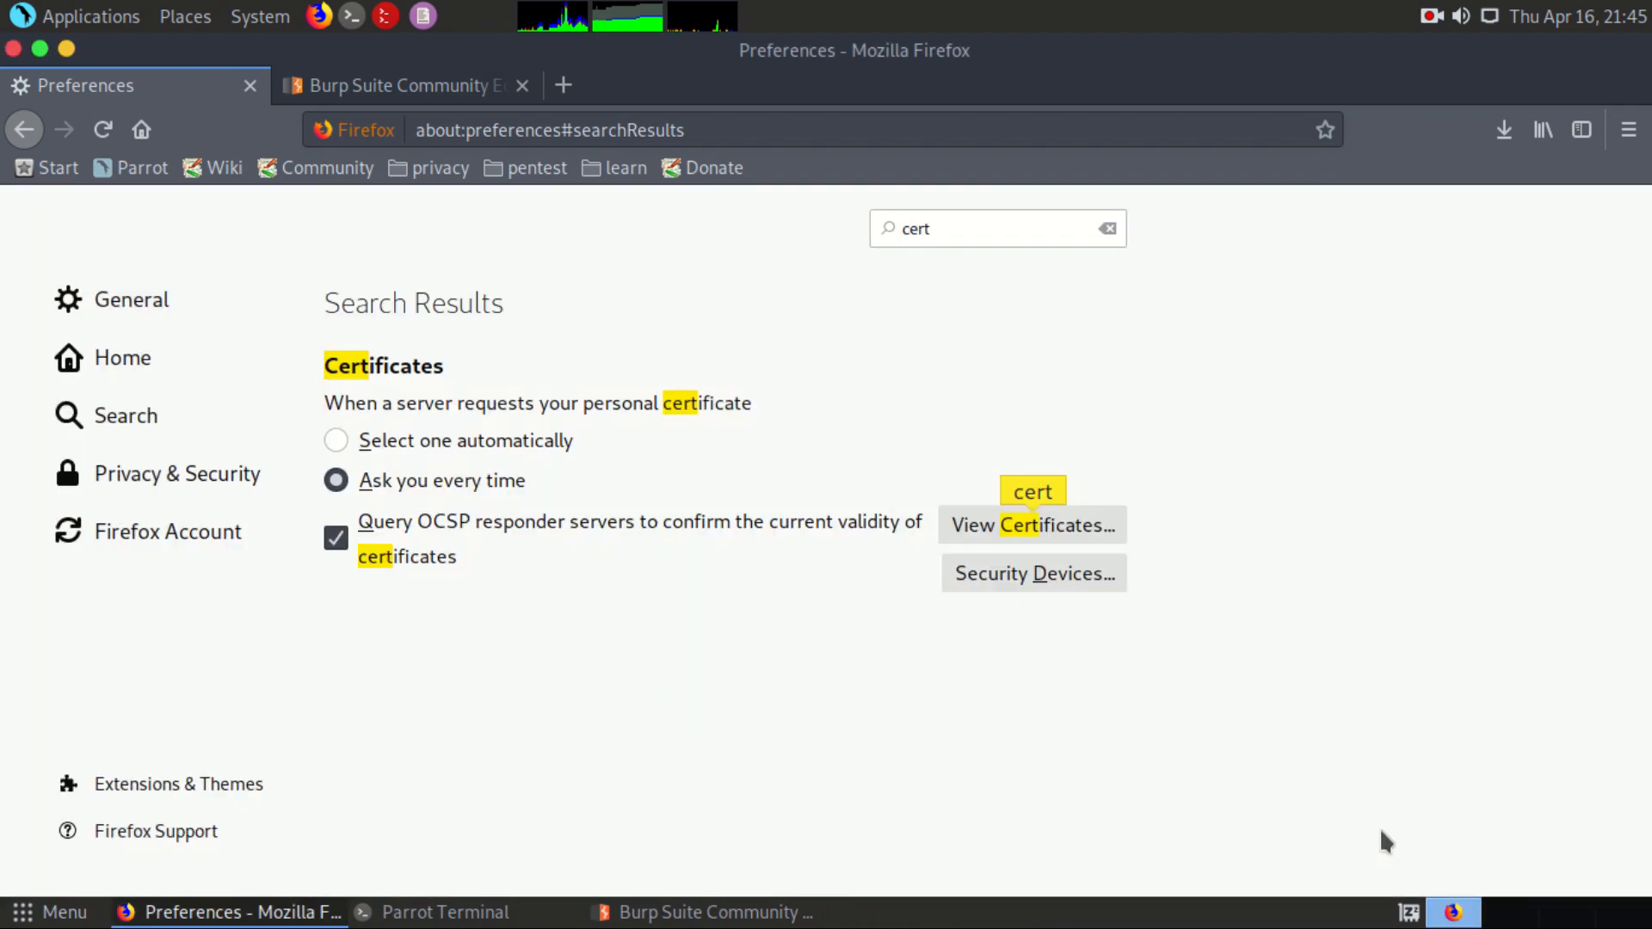
Step: Replace the Preferences tab with a new browser tab, and switch to Burp Suite to check the proxy's interception state
{"action": "left_click", "coordinate": [564, 86]}
{"action": "left_click", "coordinate": [251, 85]}
{"action": "left_click", "coordinate": [251, 85]}
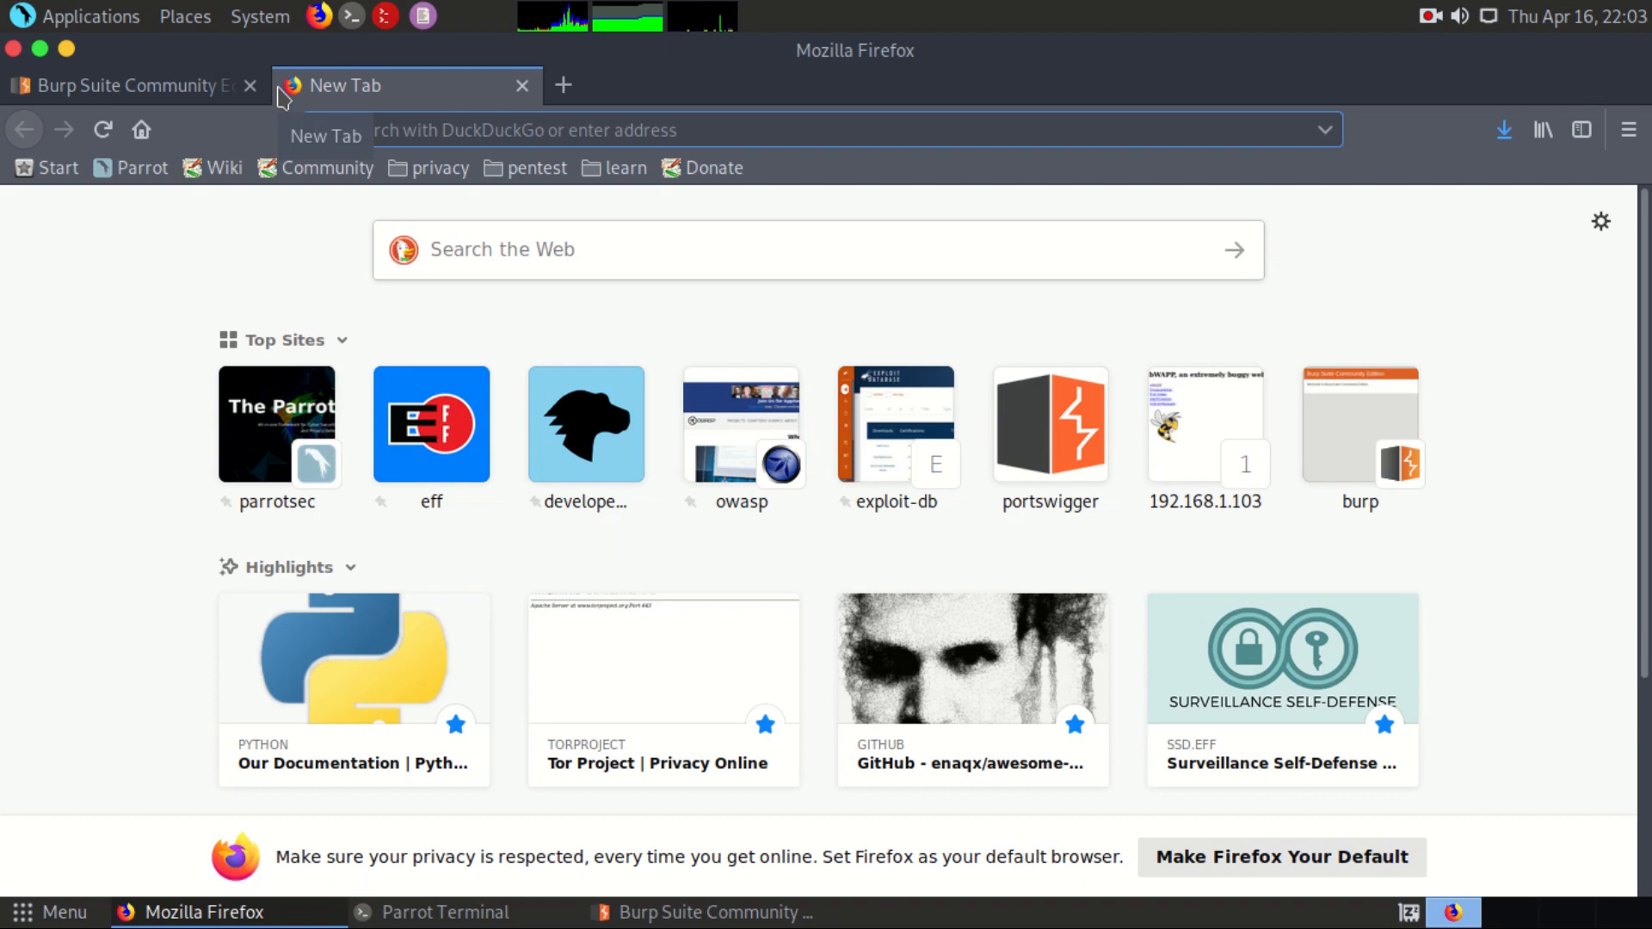
{"action": "key", "text": "alt+Tab"}
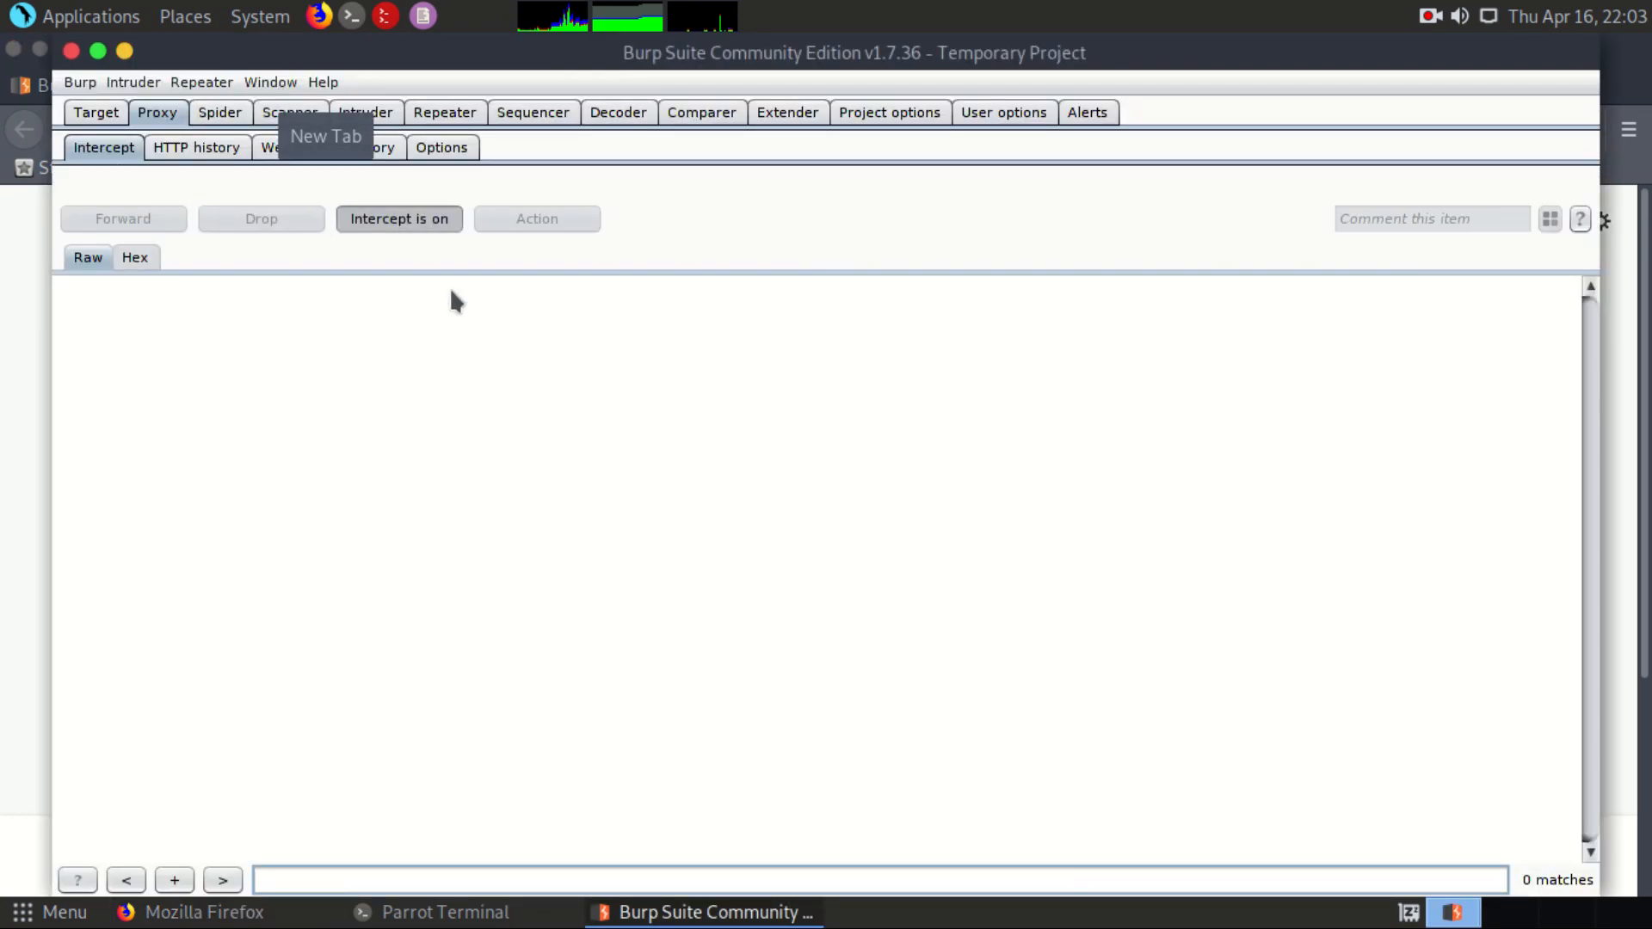
{"action": "left_click", "coordinate": [463, 375]}
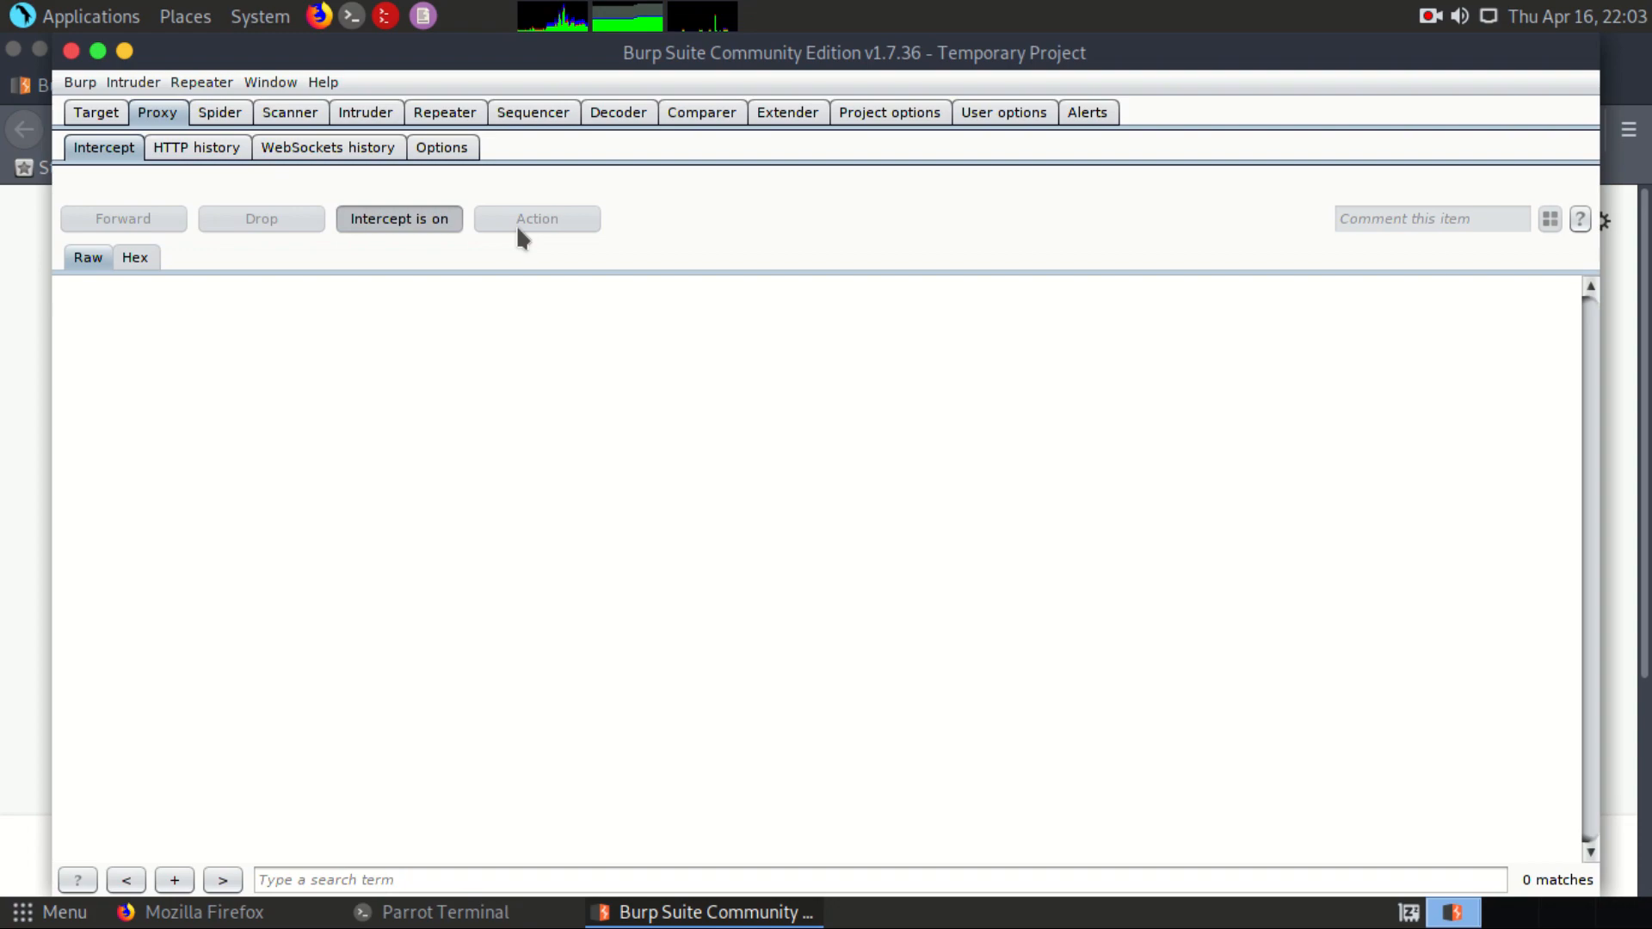
Step: Switch back to Firefox and load google.com in the new tab
{"action": "key", "text": "alt+Tab"}
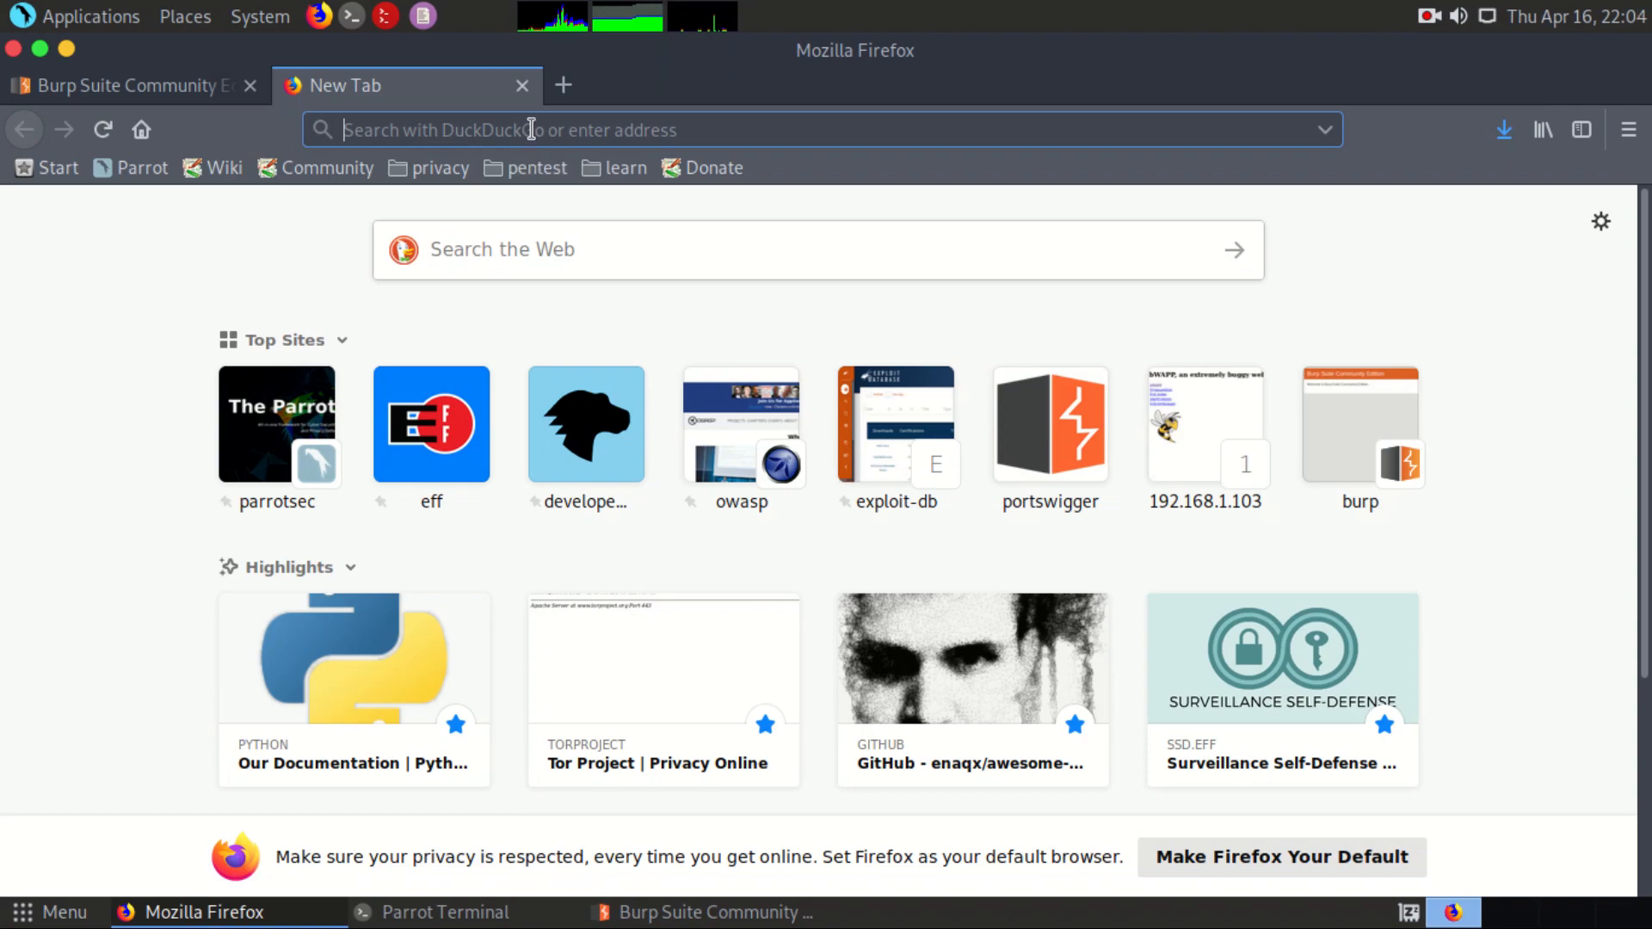
{"action": "type", "text": "google"}
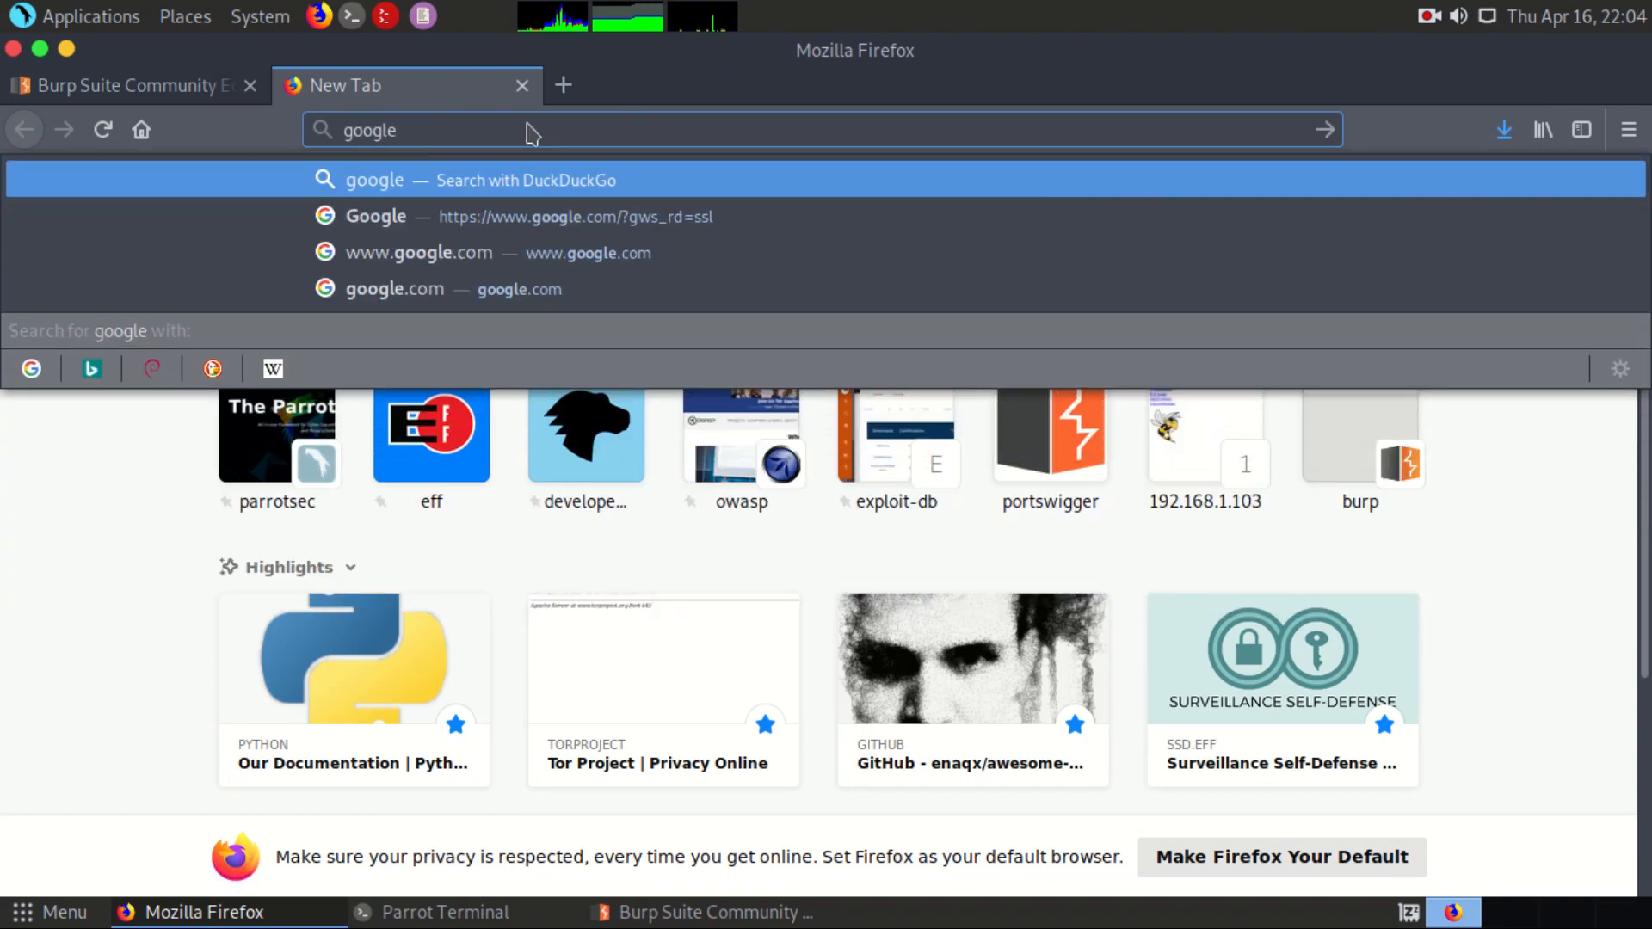
{"action": "type", "text": ".com"}
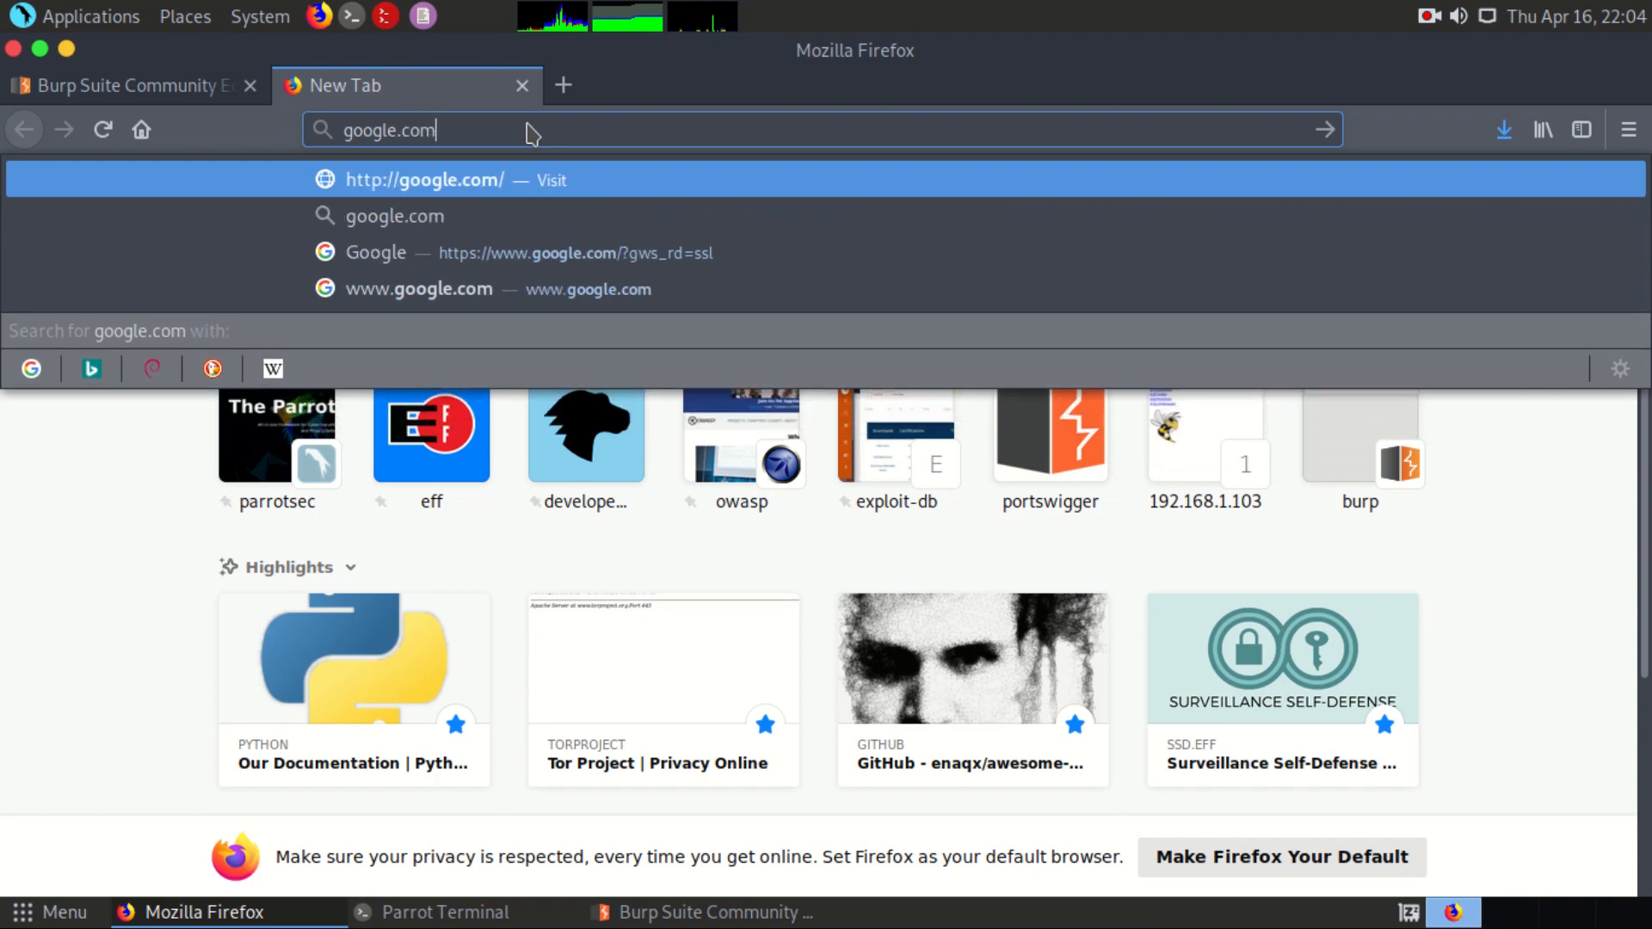
{"action": "key", "text": "Return"}
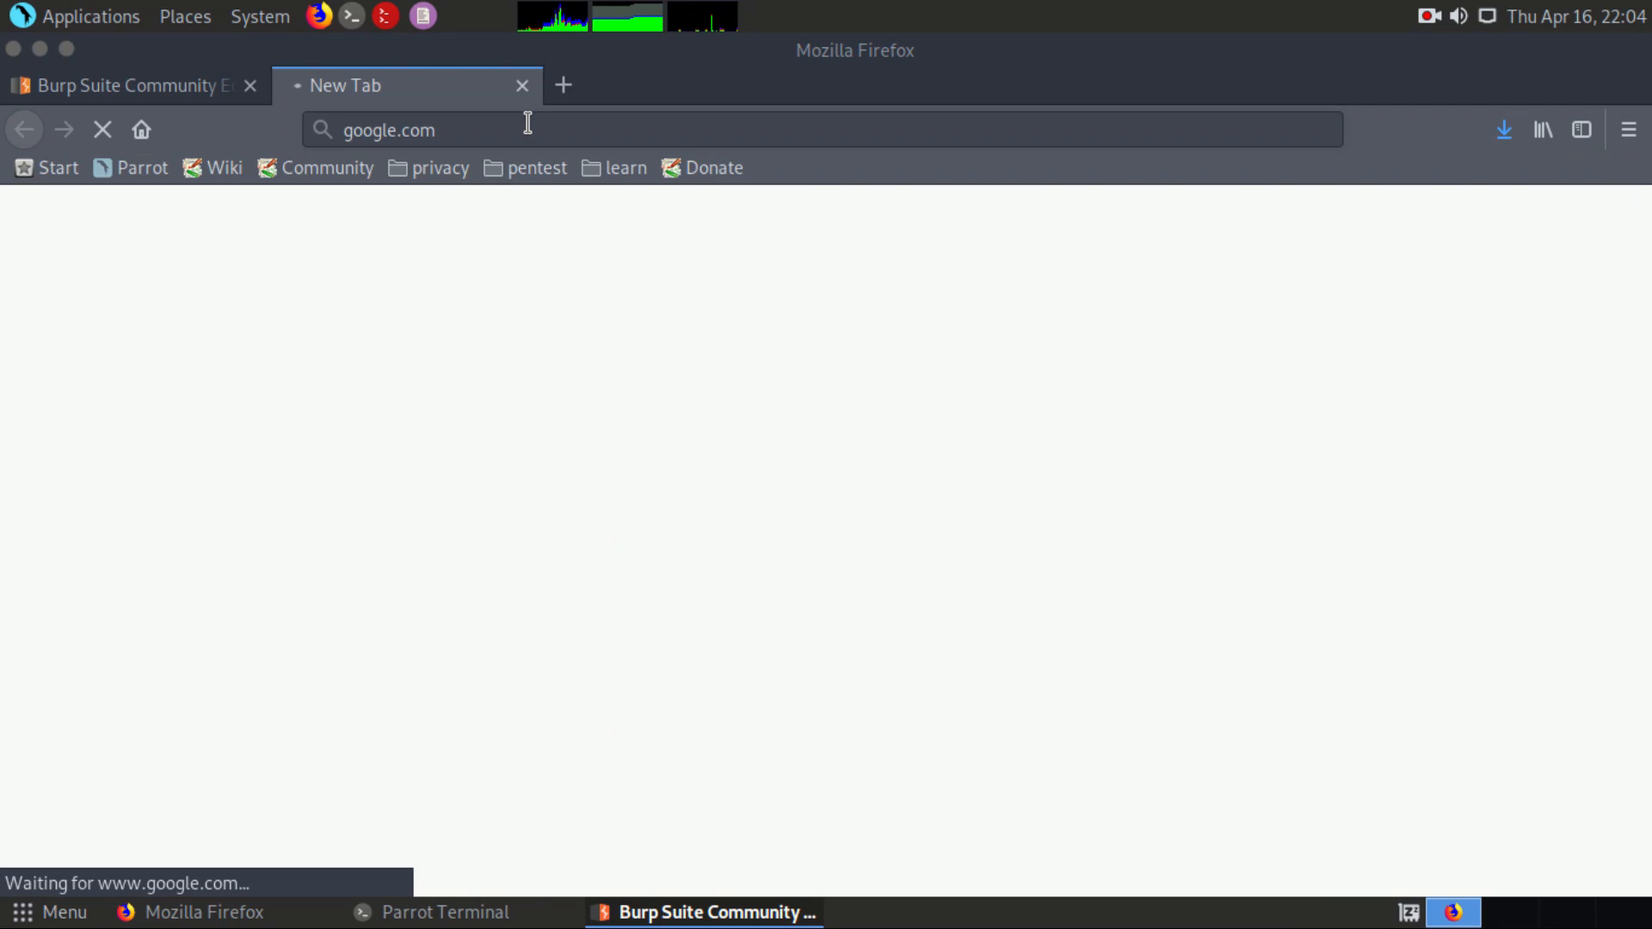
Step: Switch to Burp Suite and examine the Host header of the intercepted Google request
{"action": "key", "text": "alt+Tab"}
{"action": "key", "text": "alt+Tab"}
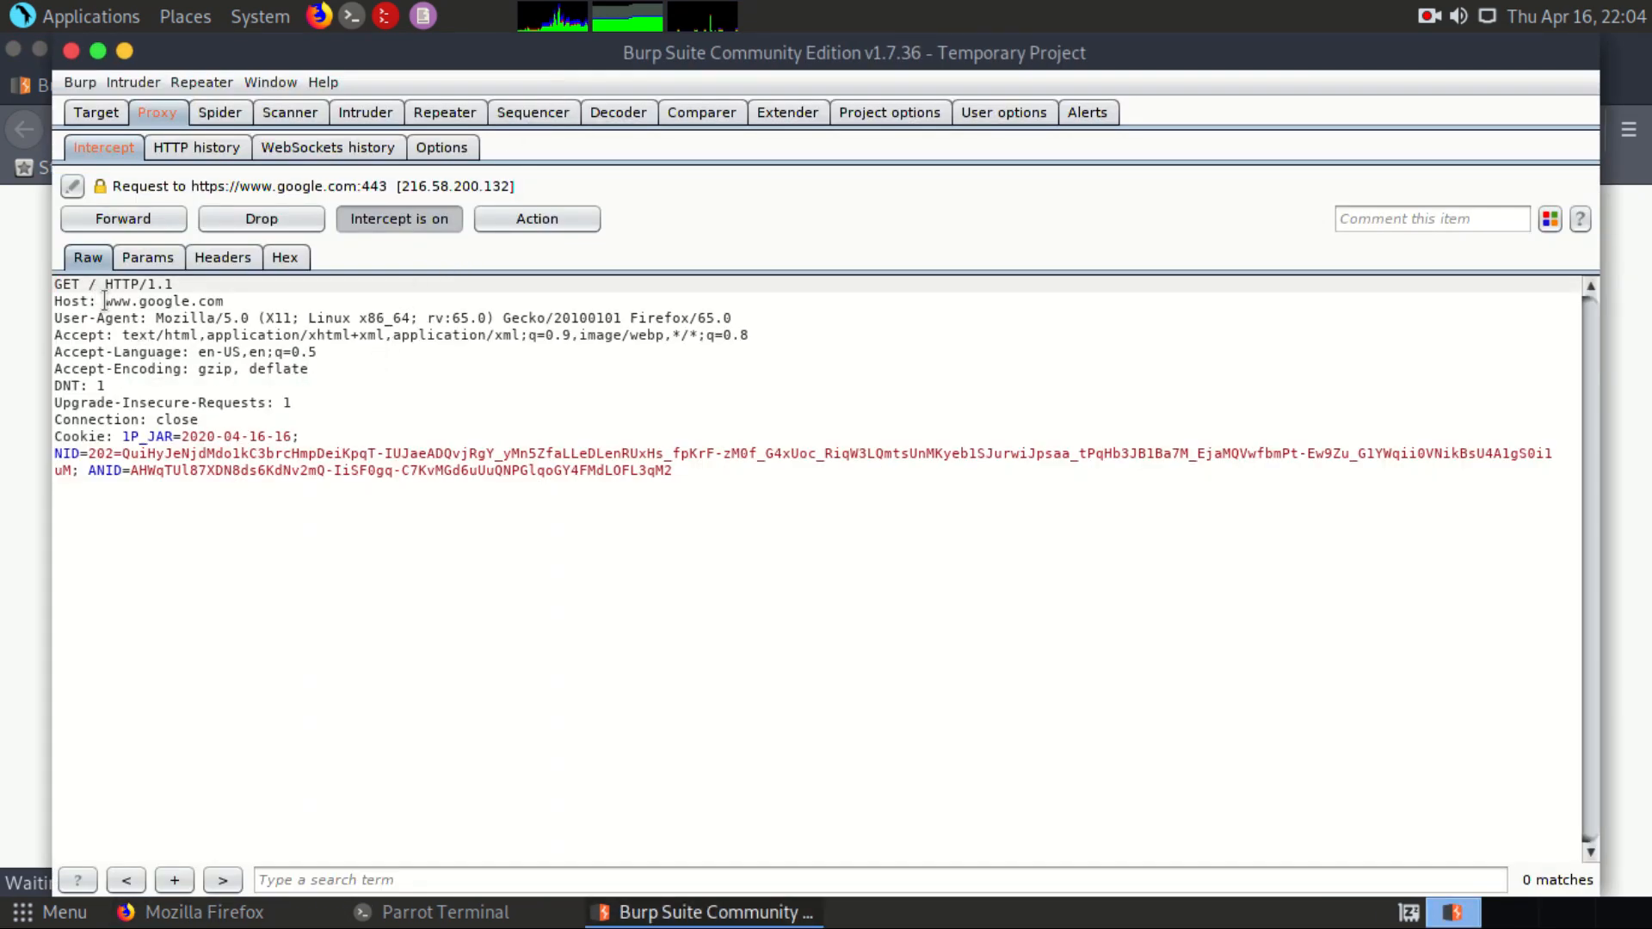
{"action": "left_click_drag", "start_coordinate": [105, 301], "coordinate": [225, 301]}
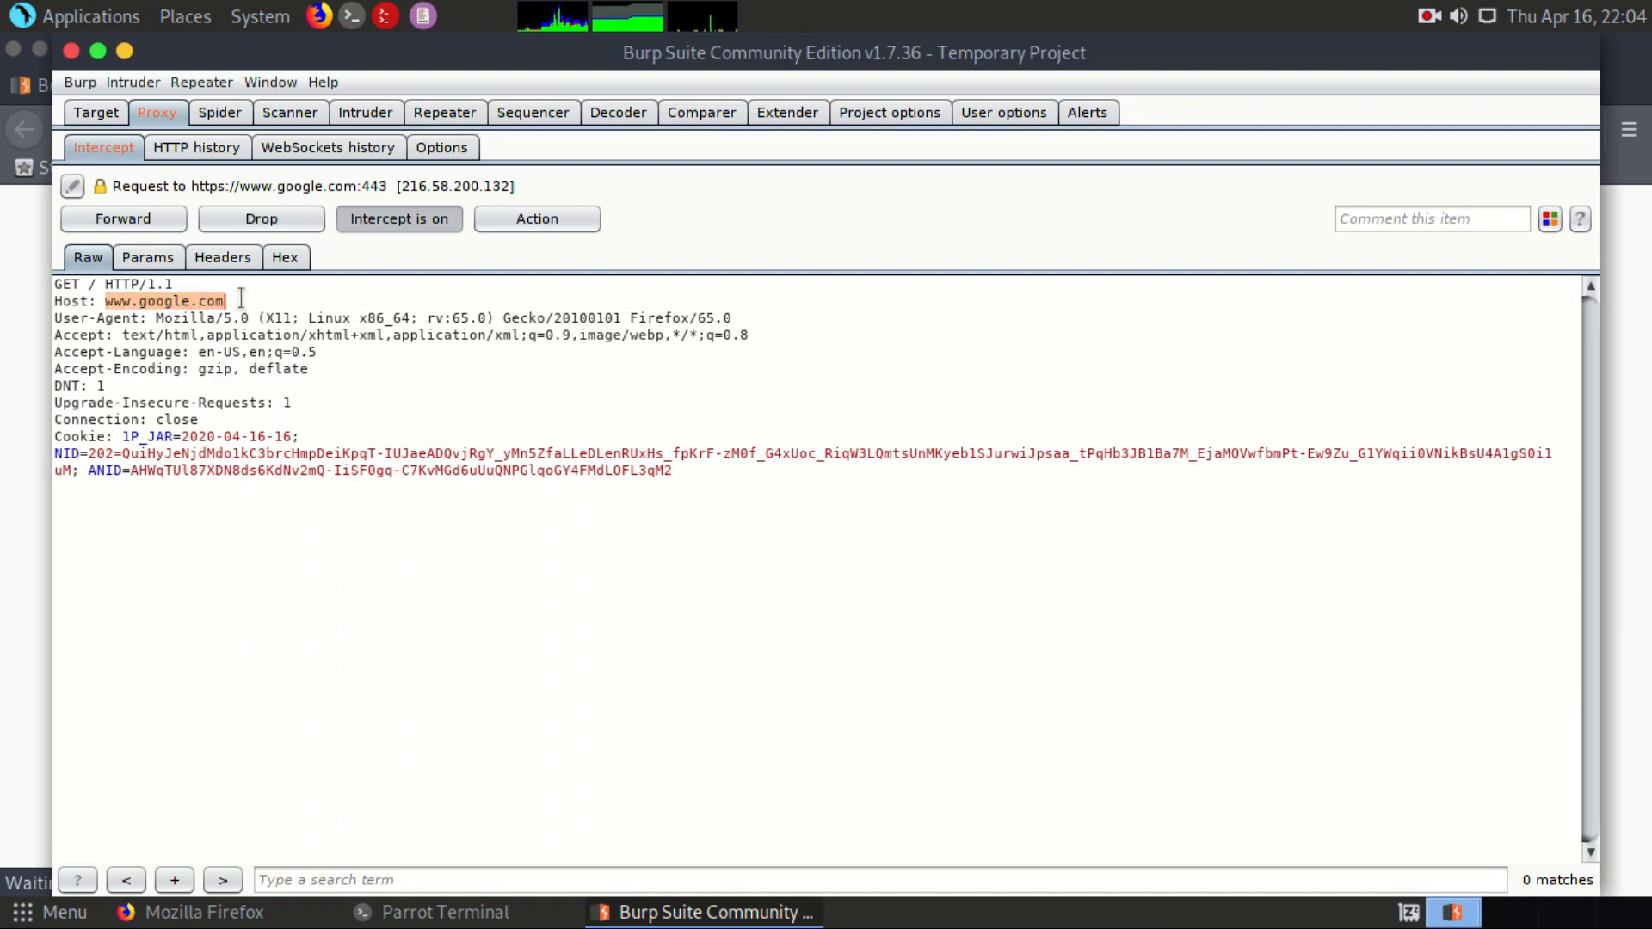
{"action": "left_click", "coordinate": [242, 299]}
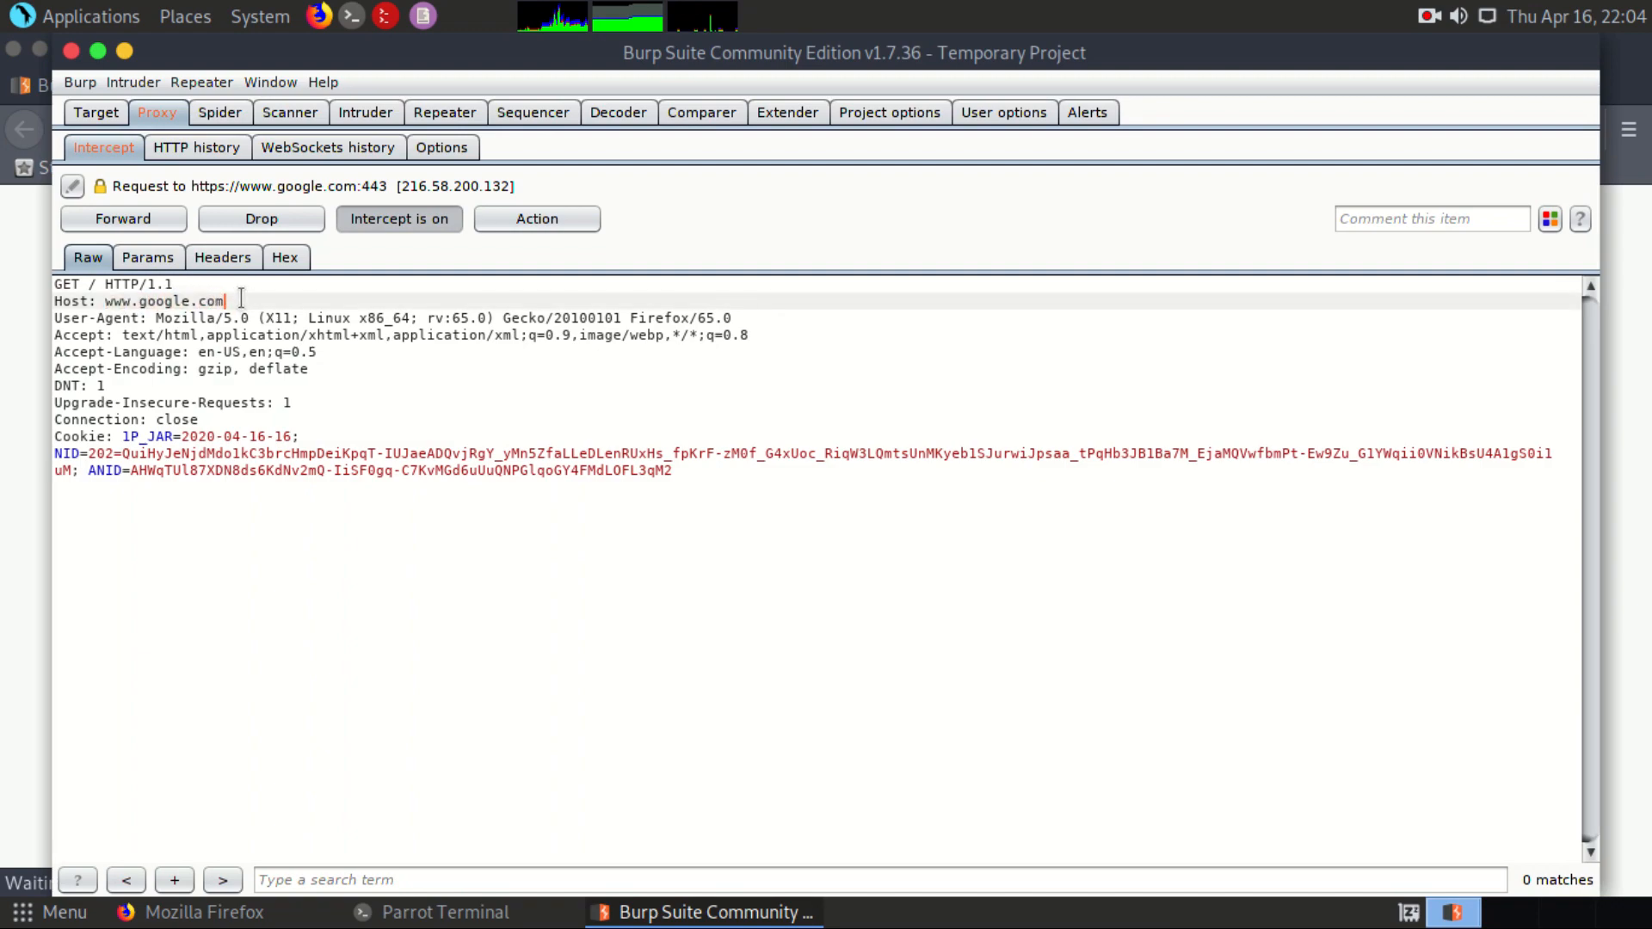
Step: Forward the intercepted Google request and turn interception off, returning to Firefox to view the loaded page
{"action": "left_click", "coordinate": [171, 220]}
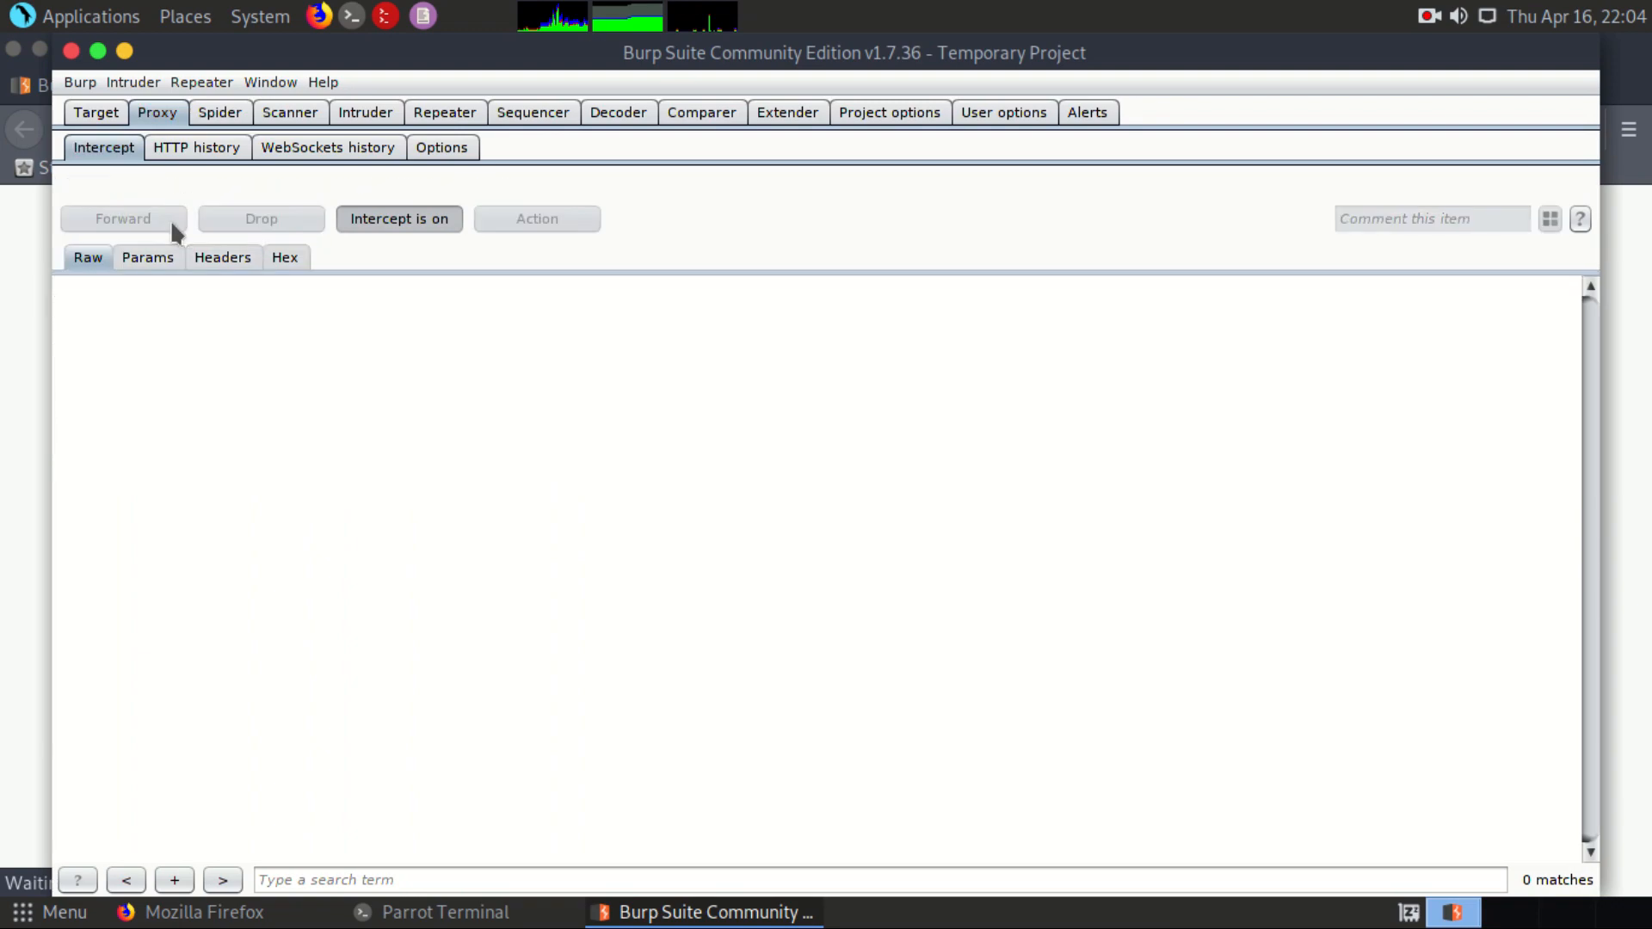
{"action": "left_click", "coordinate": [390, 220]}
{"action": "key", "text": "alt+Tab"}
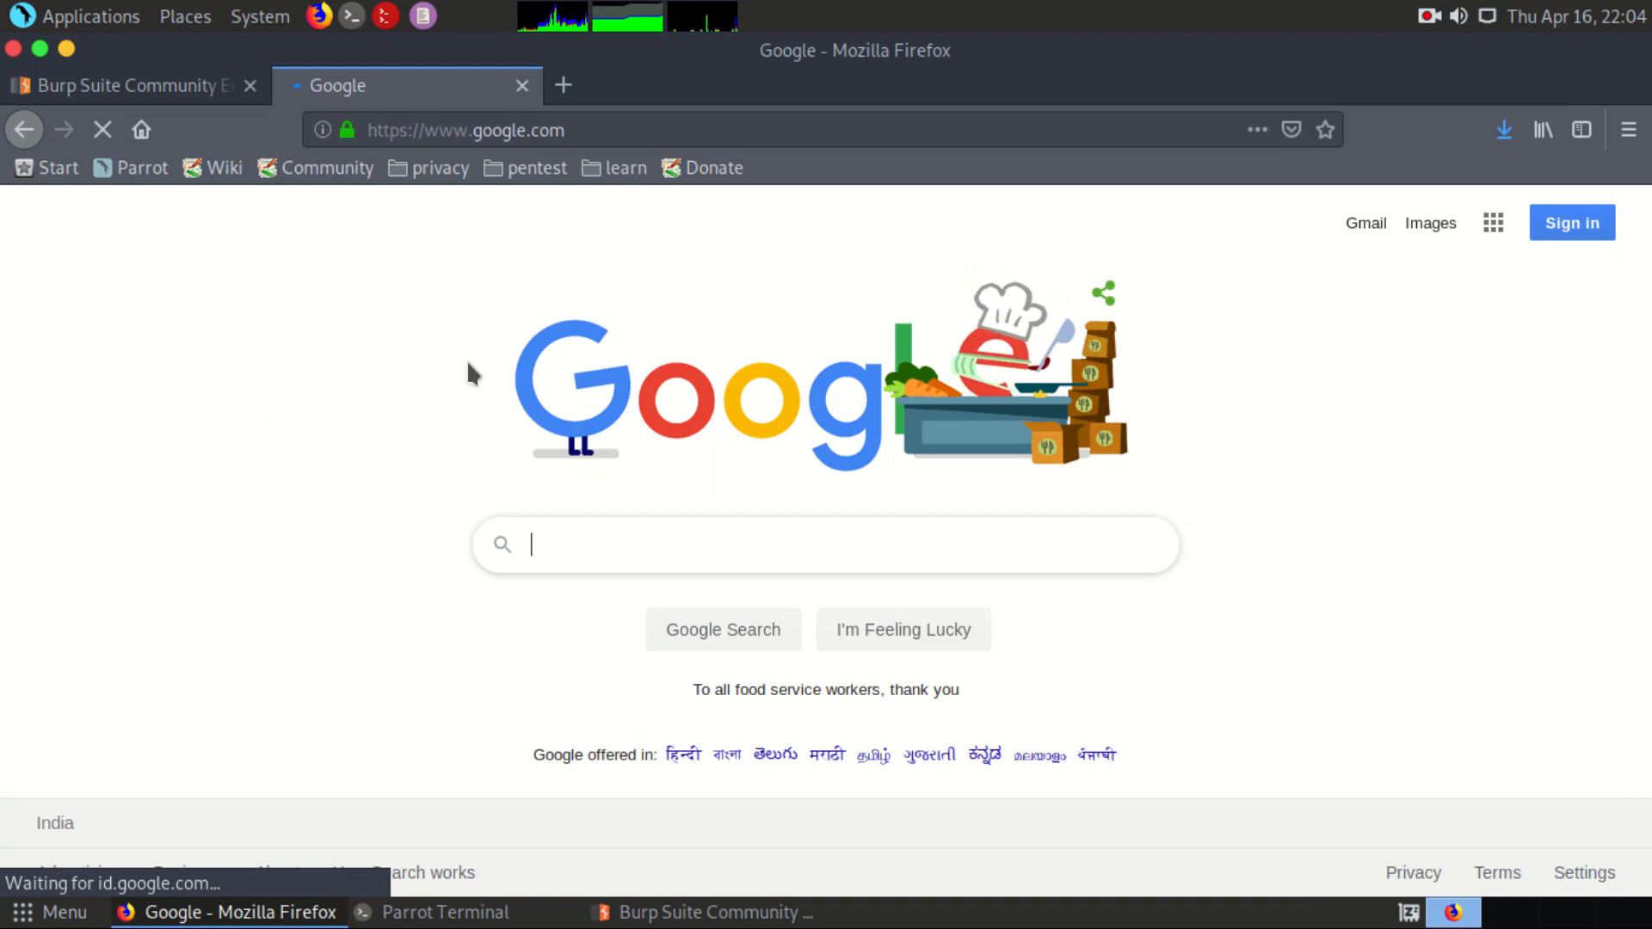
Step: Close the Google and Burp Suite tabs, leaving only a new browser tab open
{"action": "left_click", "coordinate": [523, 85]}
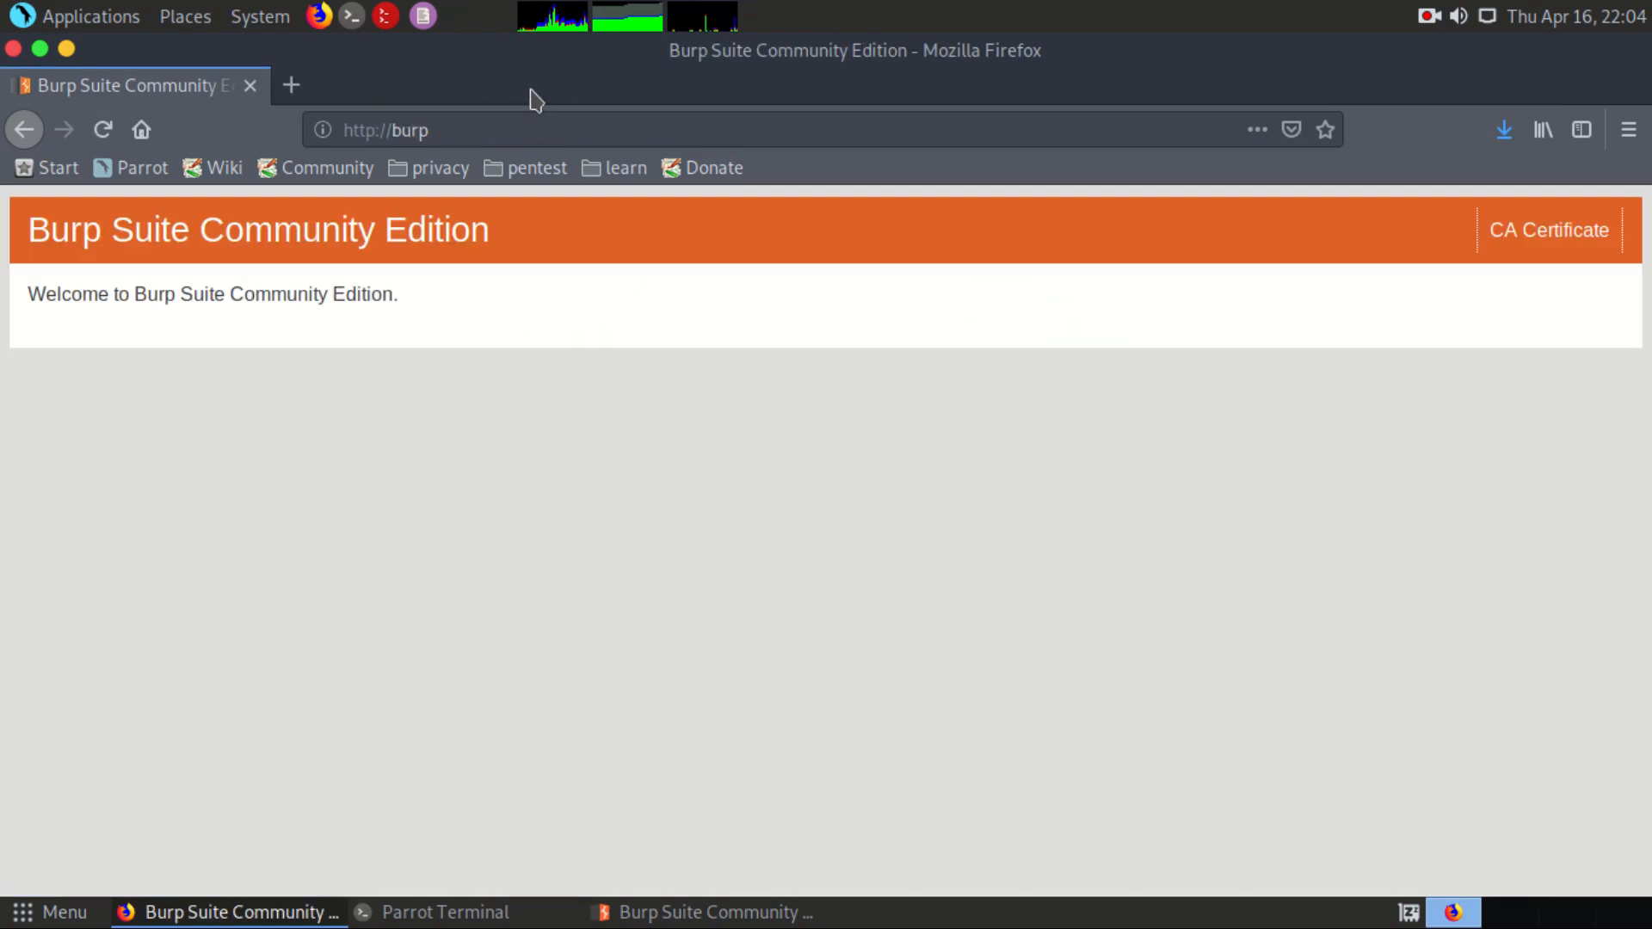
{"action": "left_click", "coordinate": [291, 84]}
{"action": "left_click", "coordinate": [251, 86]}
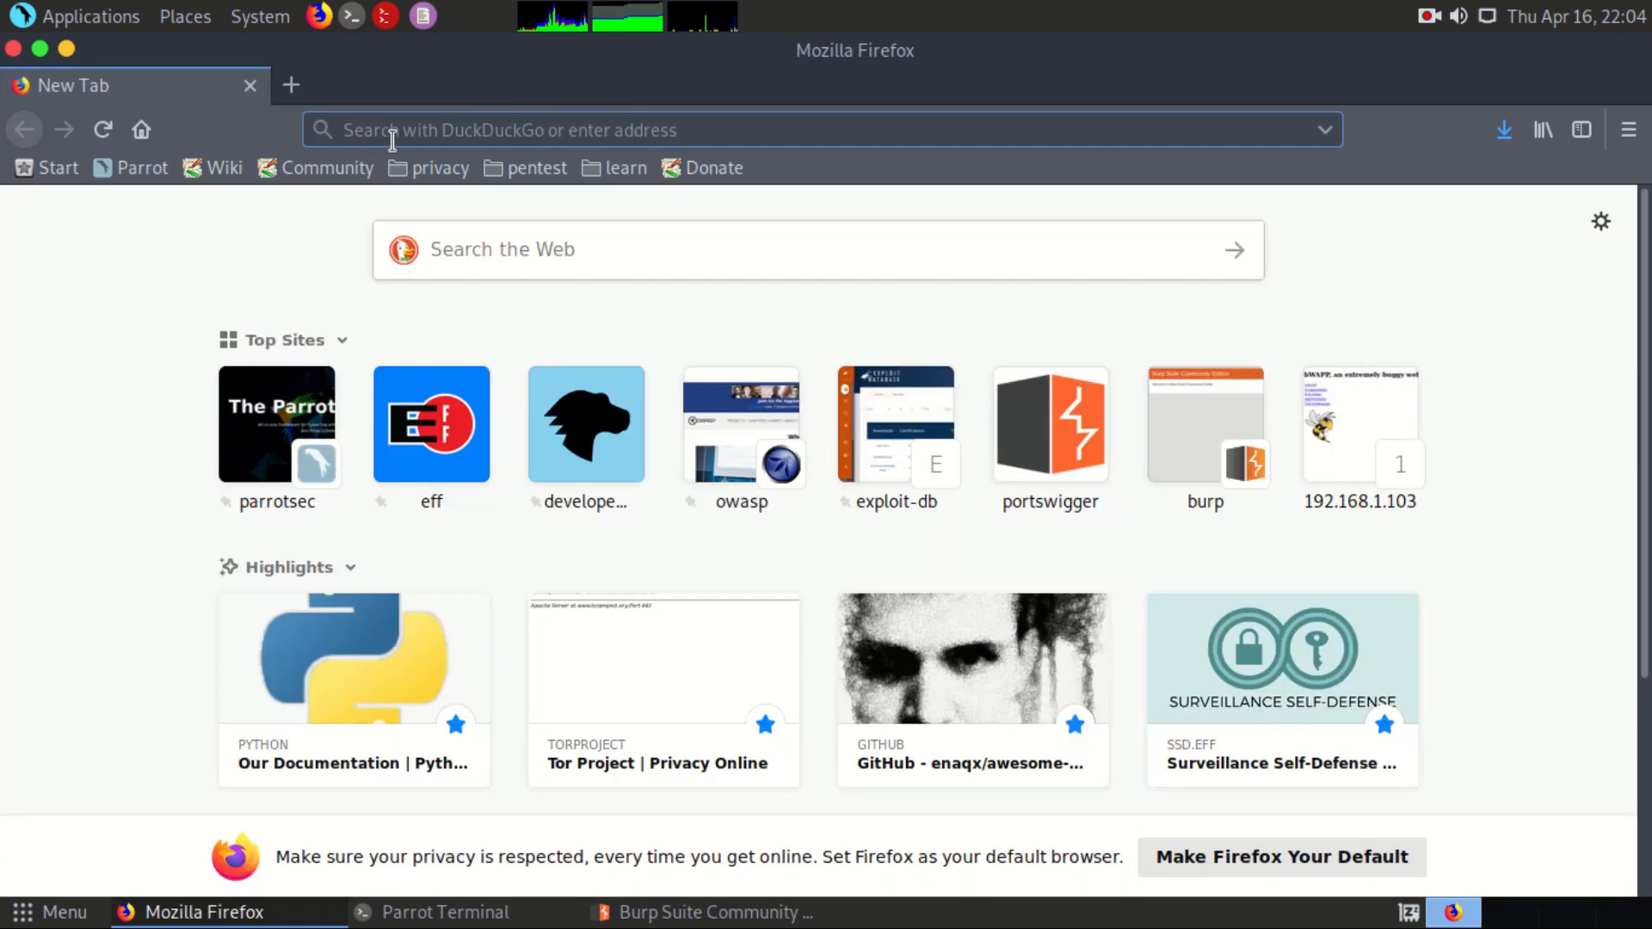
Step: Turn the proxy's interception back on in Burp Suite and return to Firefox
{"action": "key", "text": "alt+Tab"}
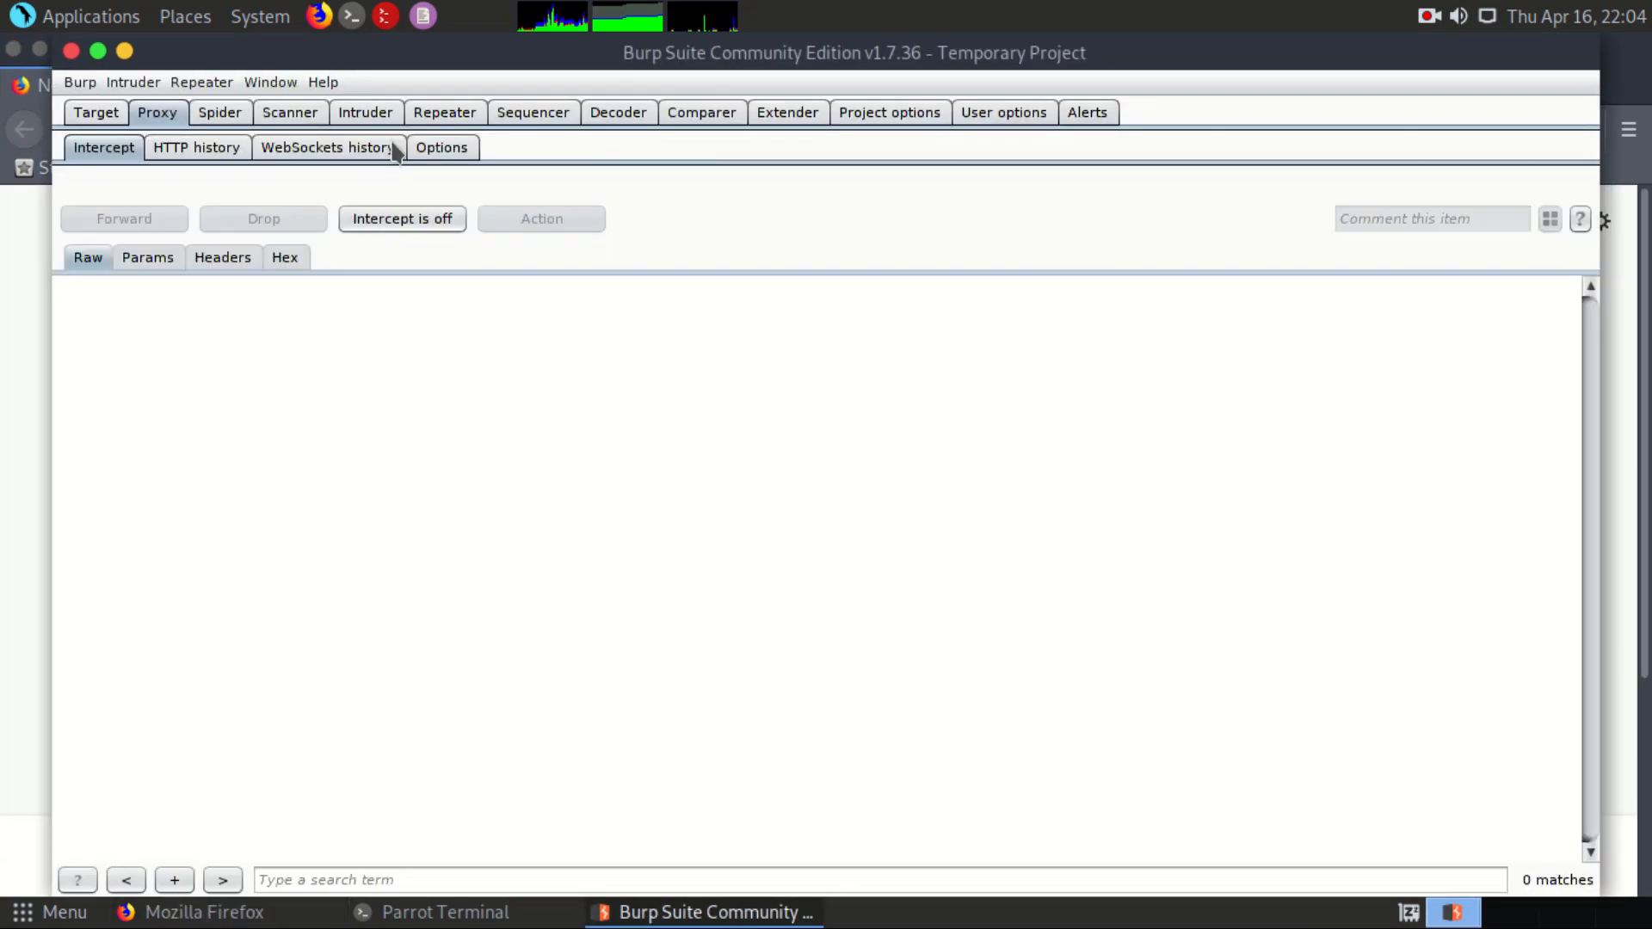
{"action": "left_click", "coordinate": [391, 217]}
{"action": "key", "text": "alt+Tab"}
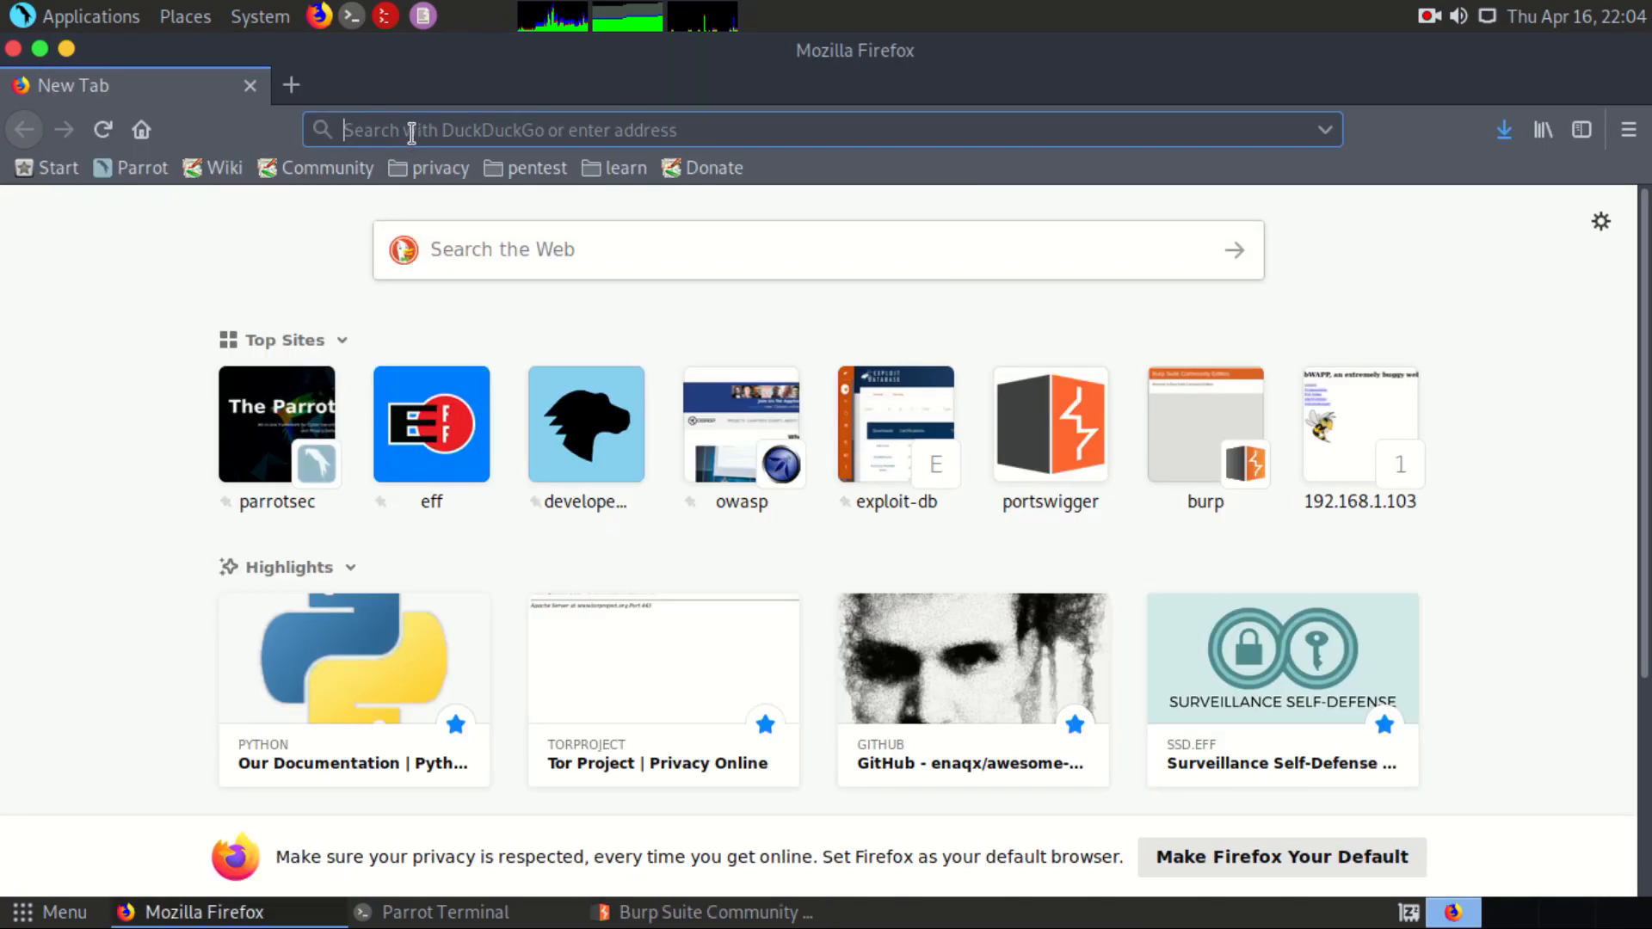
Step: Load the bWAPP login page at 192.168.1.103/bWAPP/login.php in the new tab
{"action": "left_click", "coordinate": [408, 131]}
{"action": "type", "text": "192.168.1.103/"}
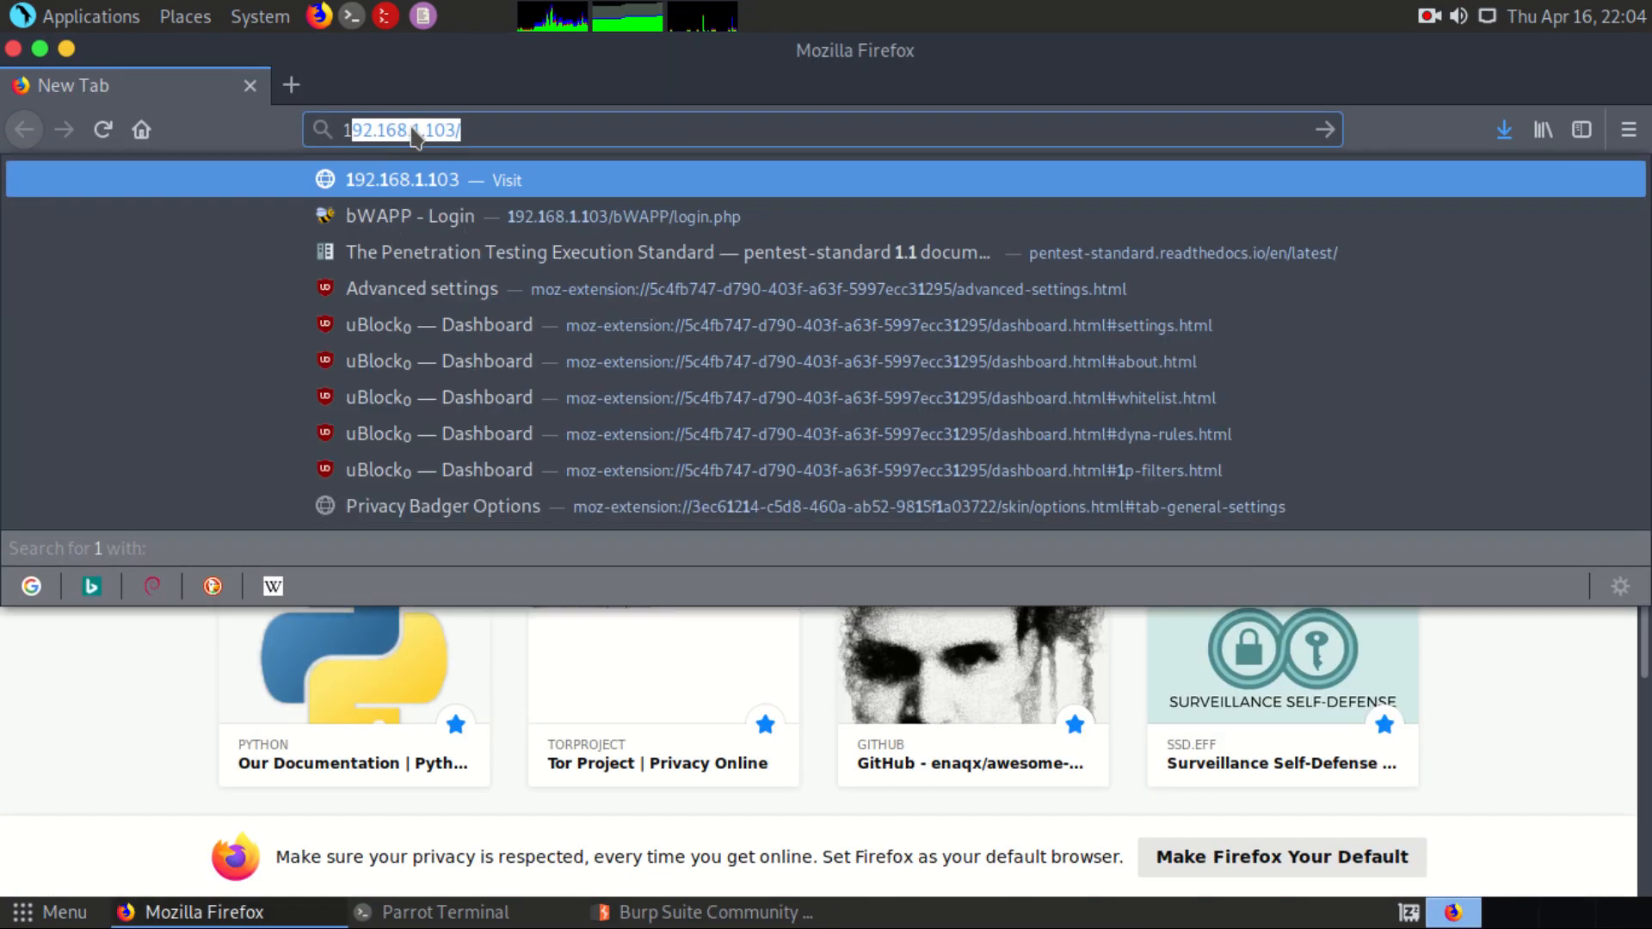
{"action": "key", "text": "Down"}
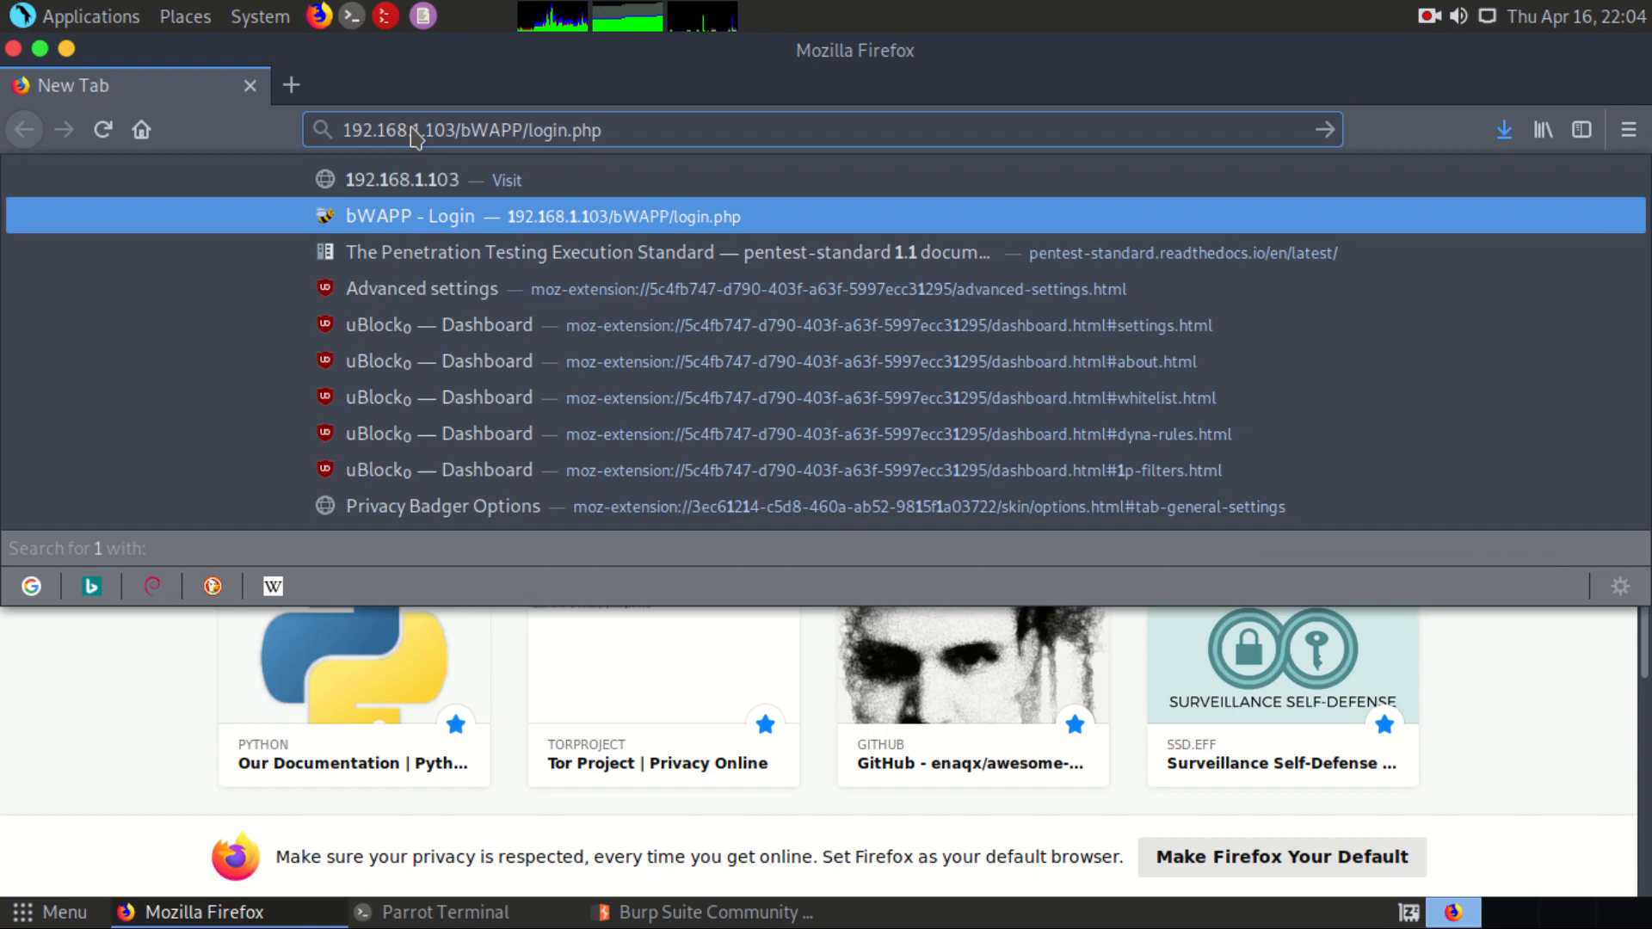
{"action": "key", "text": "Return"}
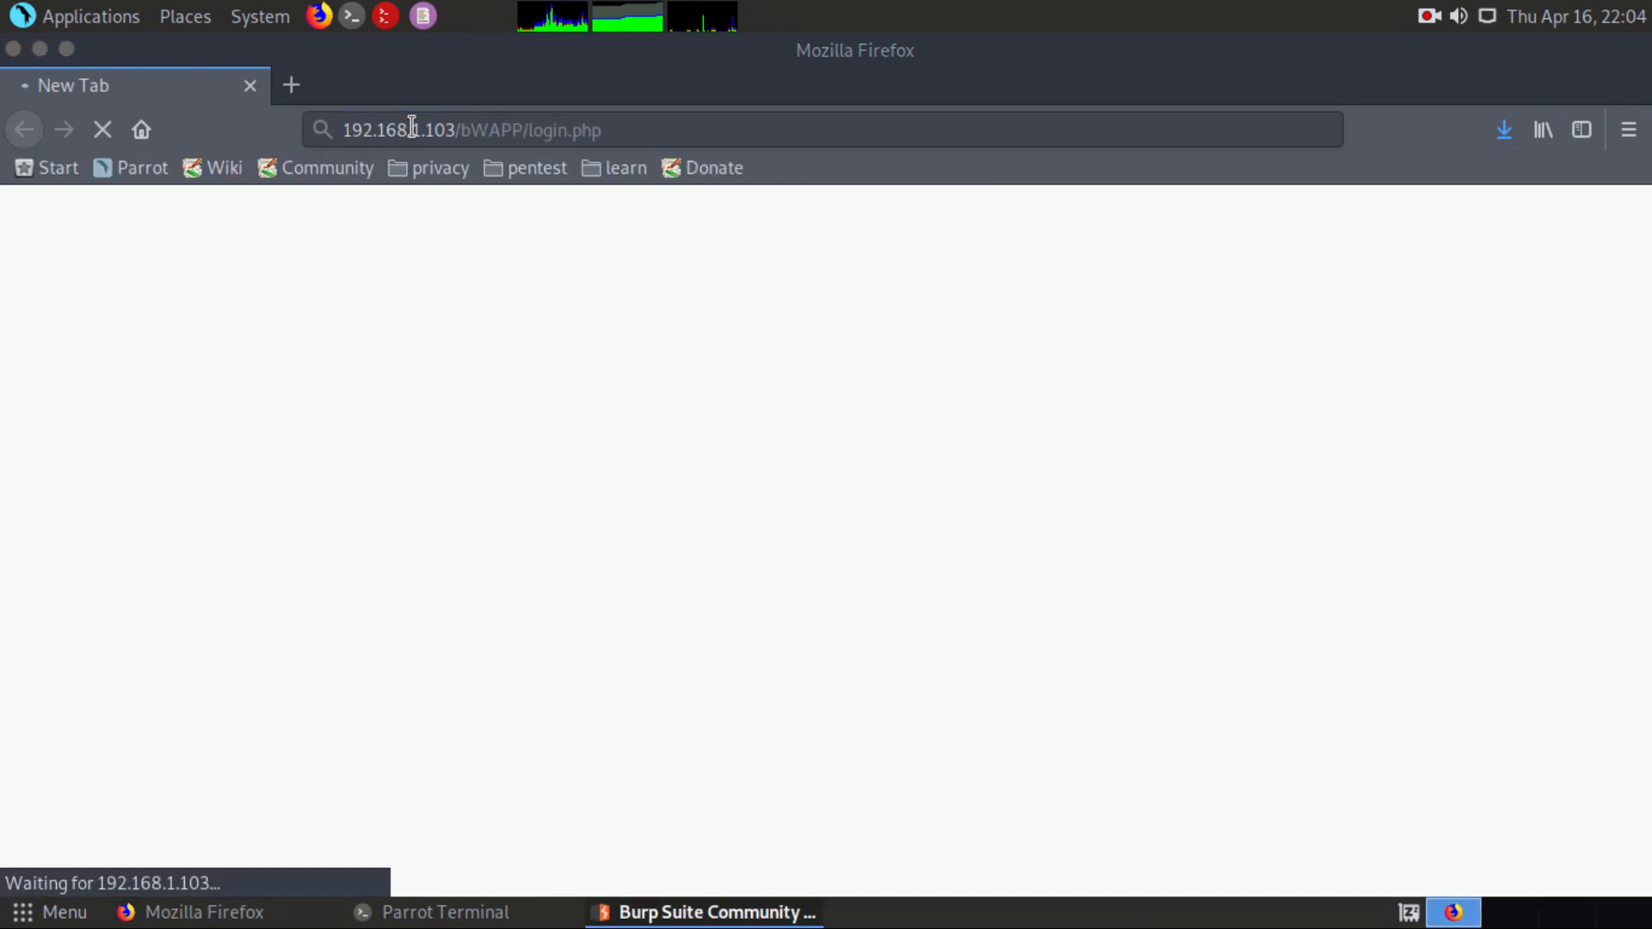
Step: Switch to Burp Suite to view the intercepted request for the bWAPP login page
{"action": "key", "text": "alt+Tab"}
{"action": "key", "text": "alt+Tab"}
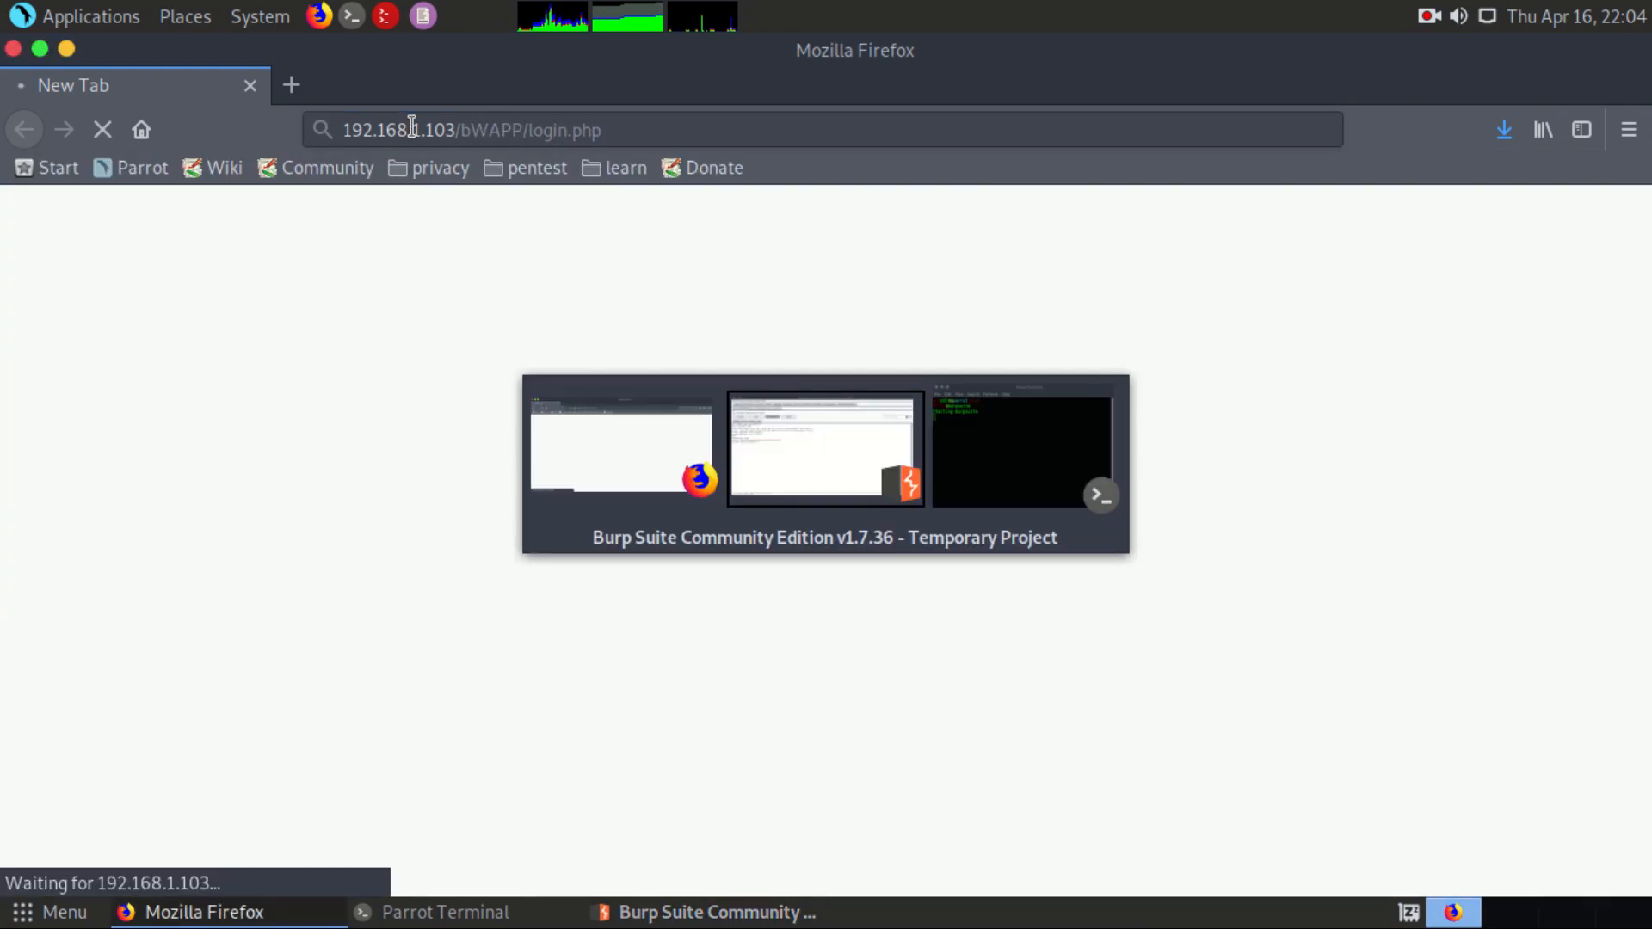
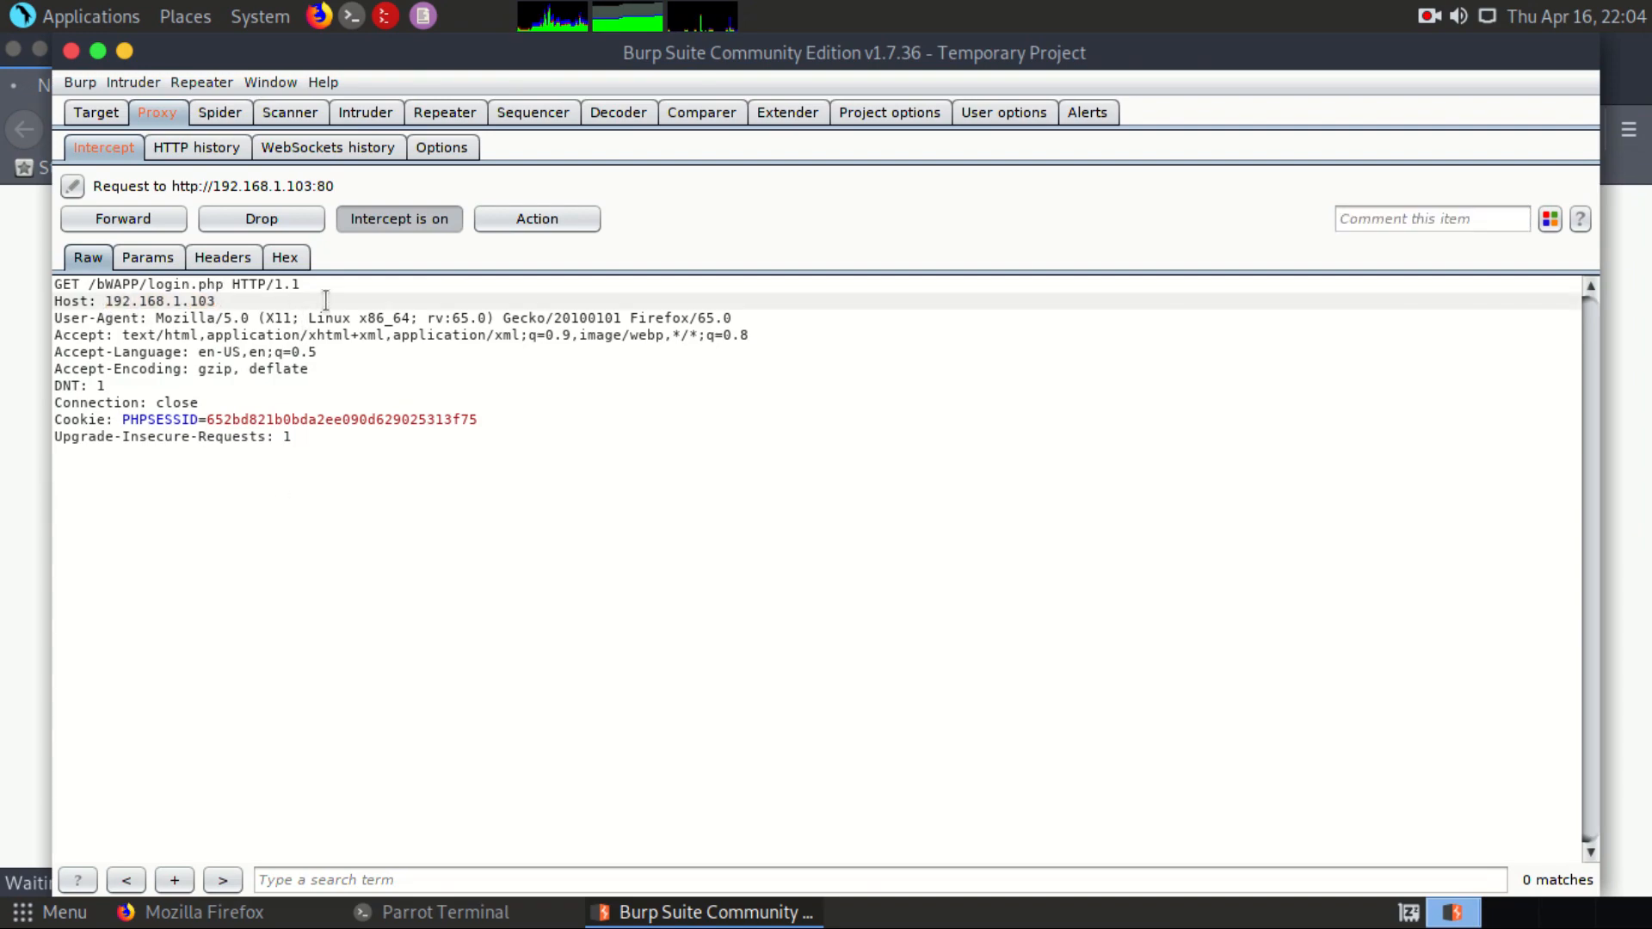
Step: Send the intercepted bWAPP login page request to the Spider and agree to add the item to the spidering scope
{"action": "right_click", "coordinate": [331, 291]}
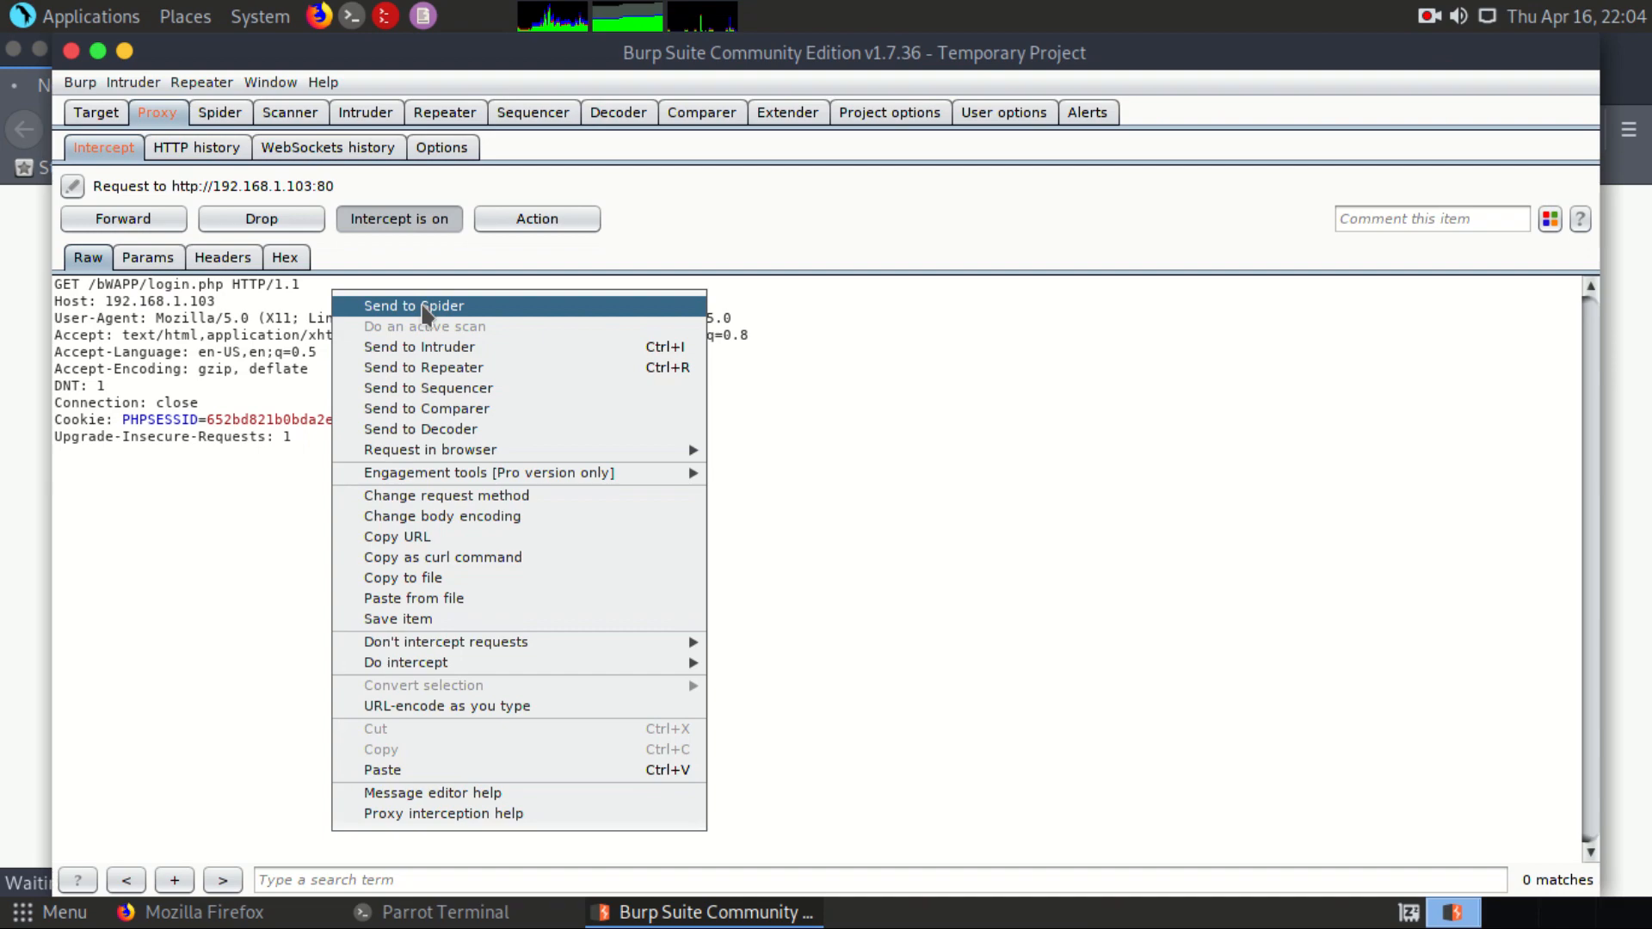
{"action": "left_click", "coordinate": [424, 306]}
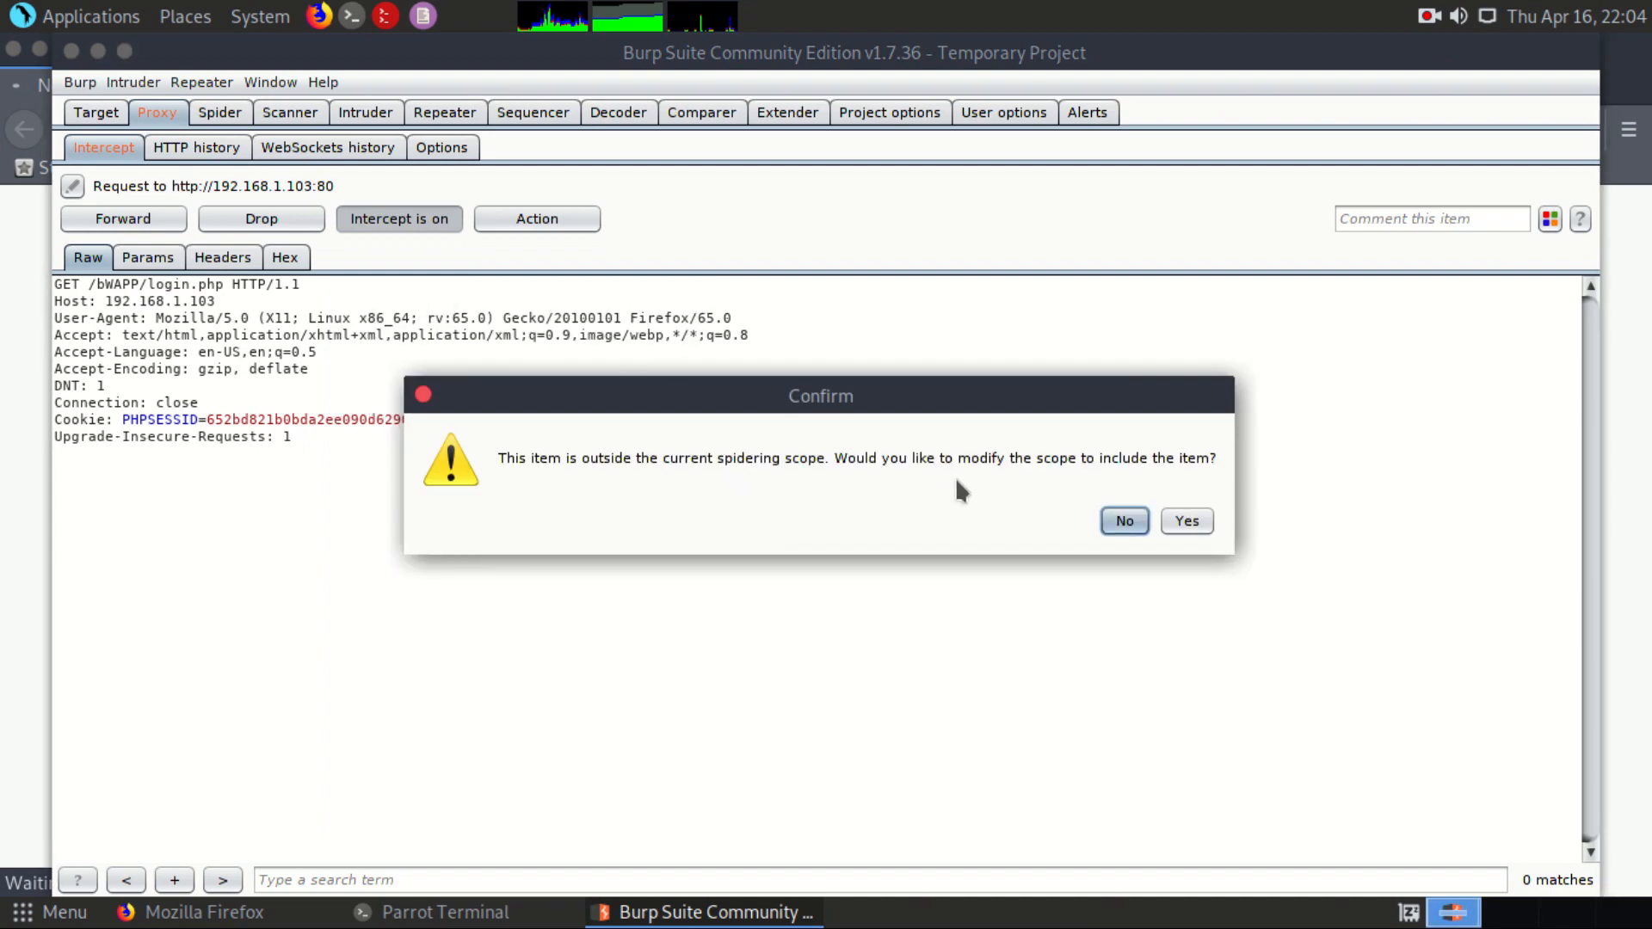
{"action": "left_click", "coordinate": [1183, 520]}
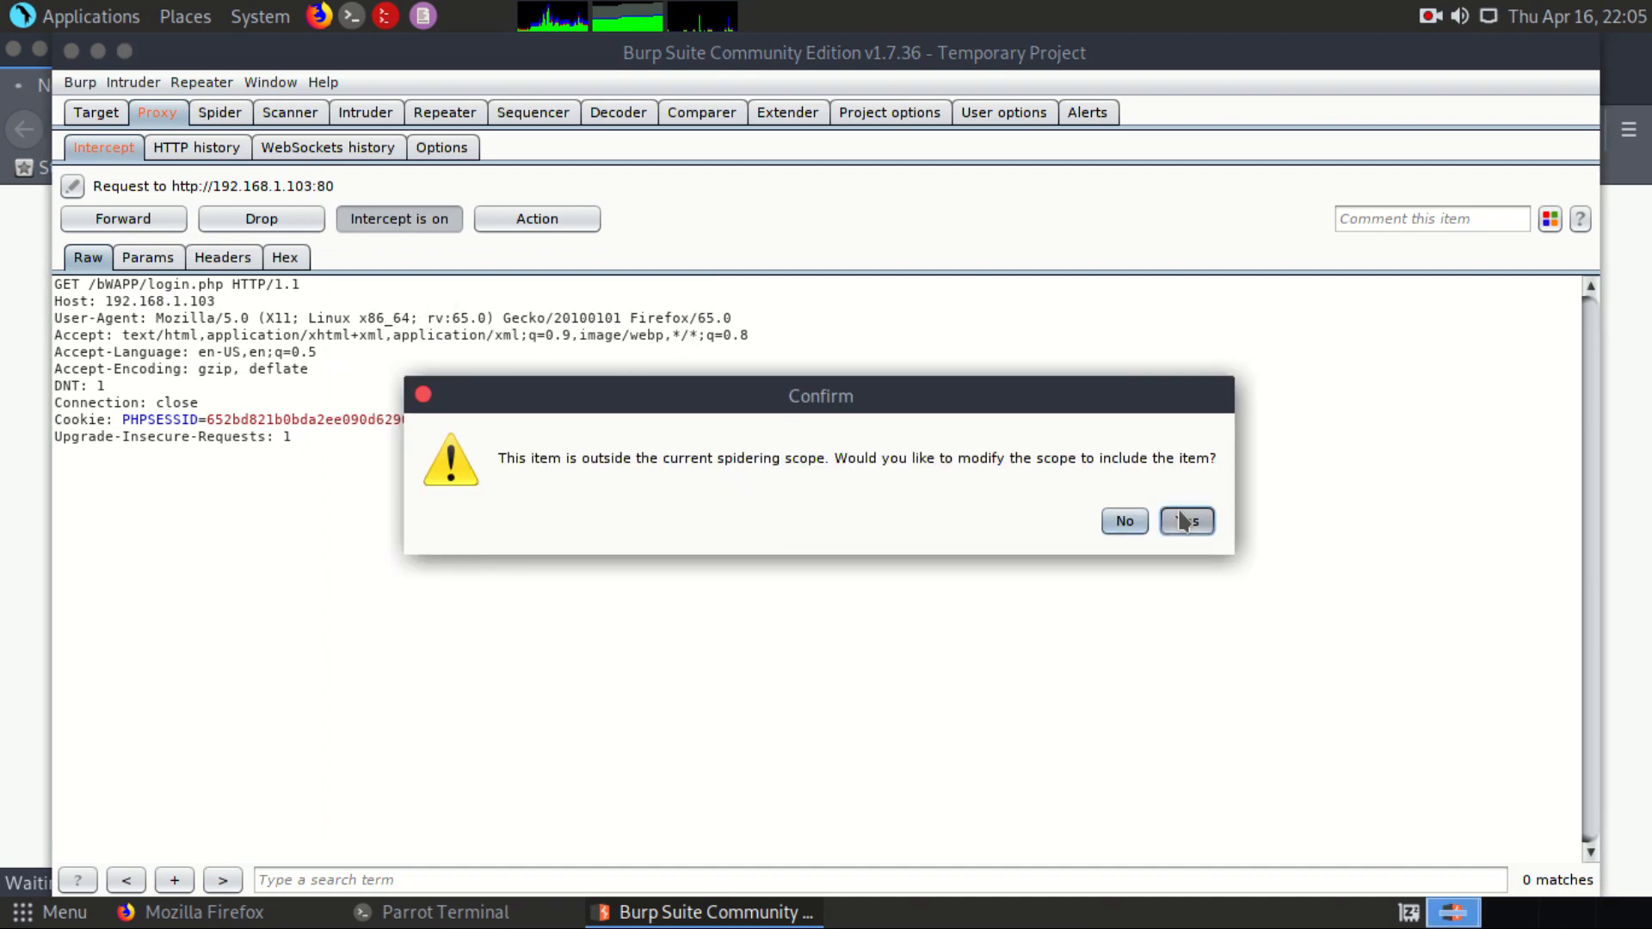
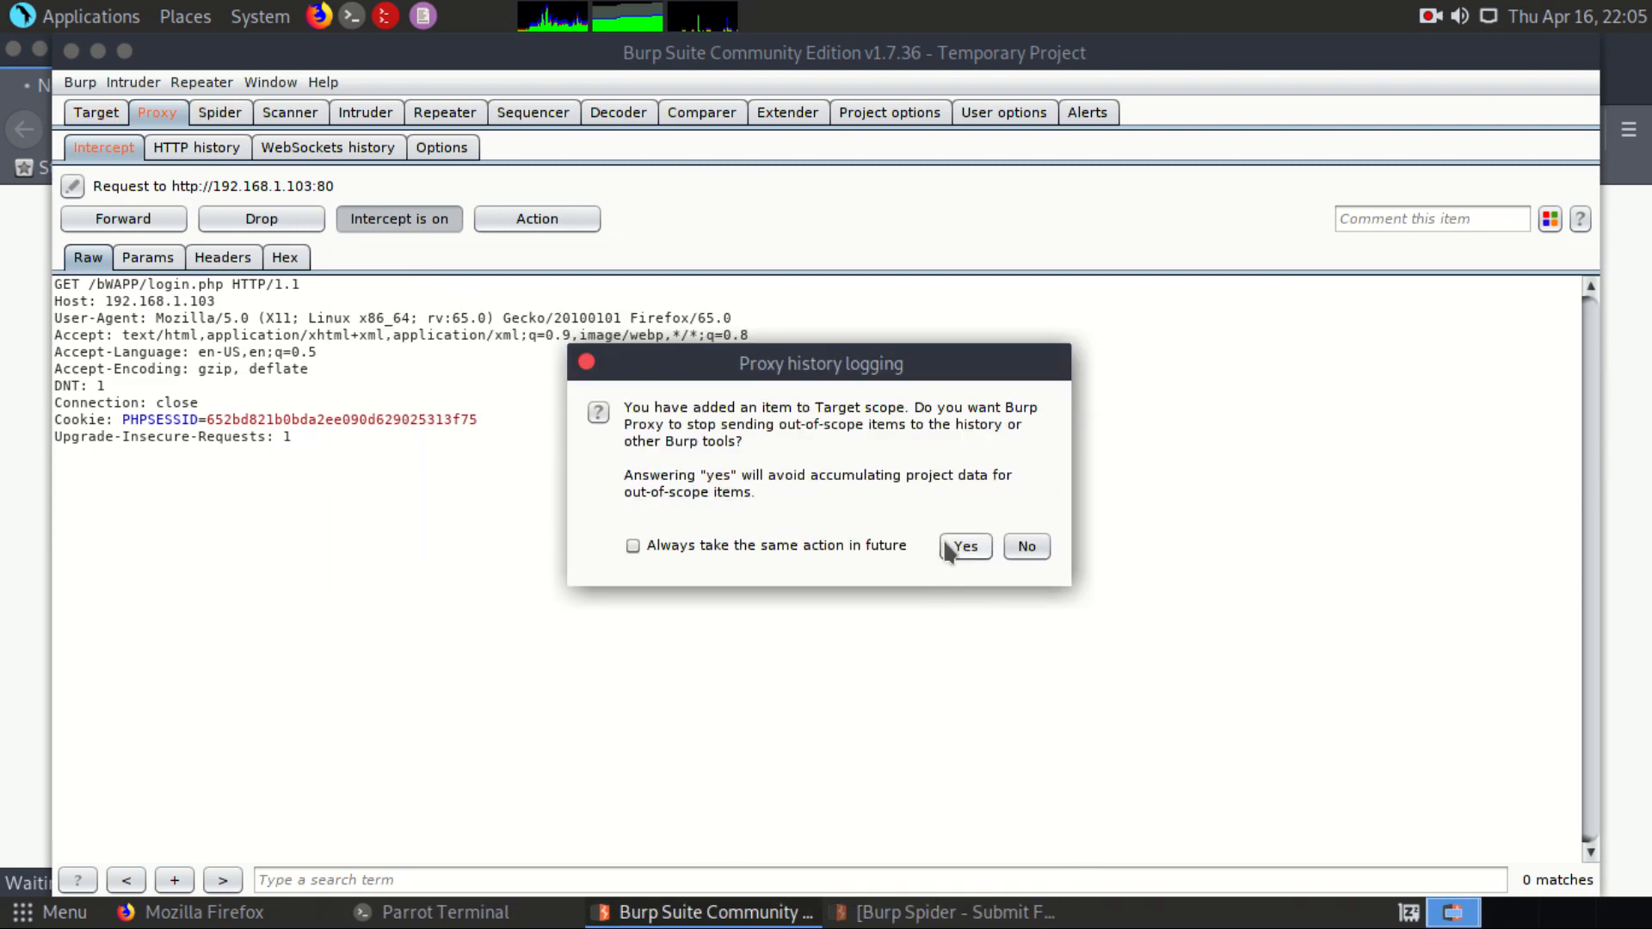
Step: Agree to stop logging out-of-scope proxy items and filter the target site map to show only in-scope items
{"action": "left_click", "coordinate": [948, 548]}
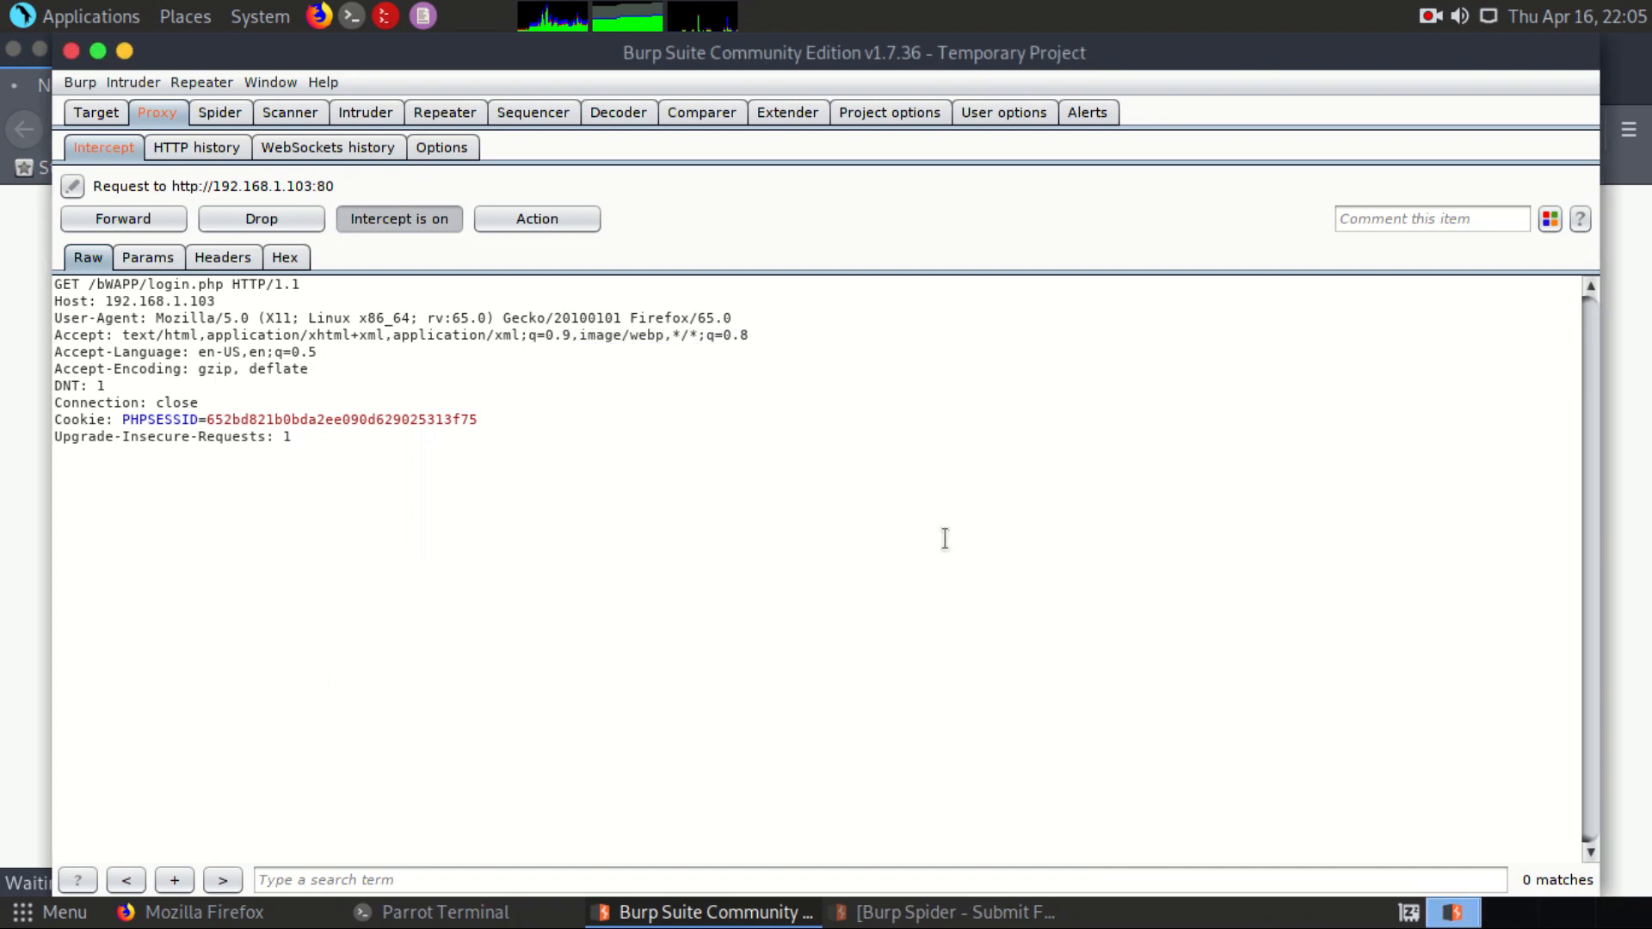
{"action": "left_click", "coordinate": [91, 116]}
{"action": "left_click", "coordinate": [181, 215]}
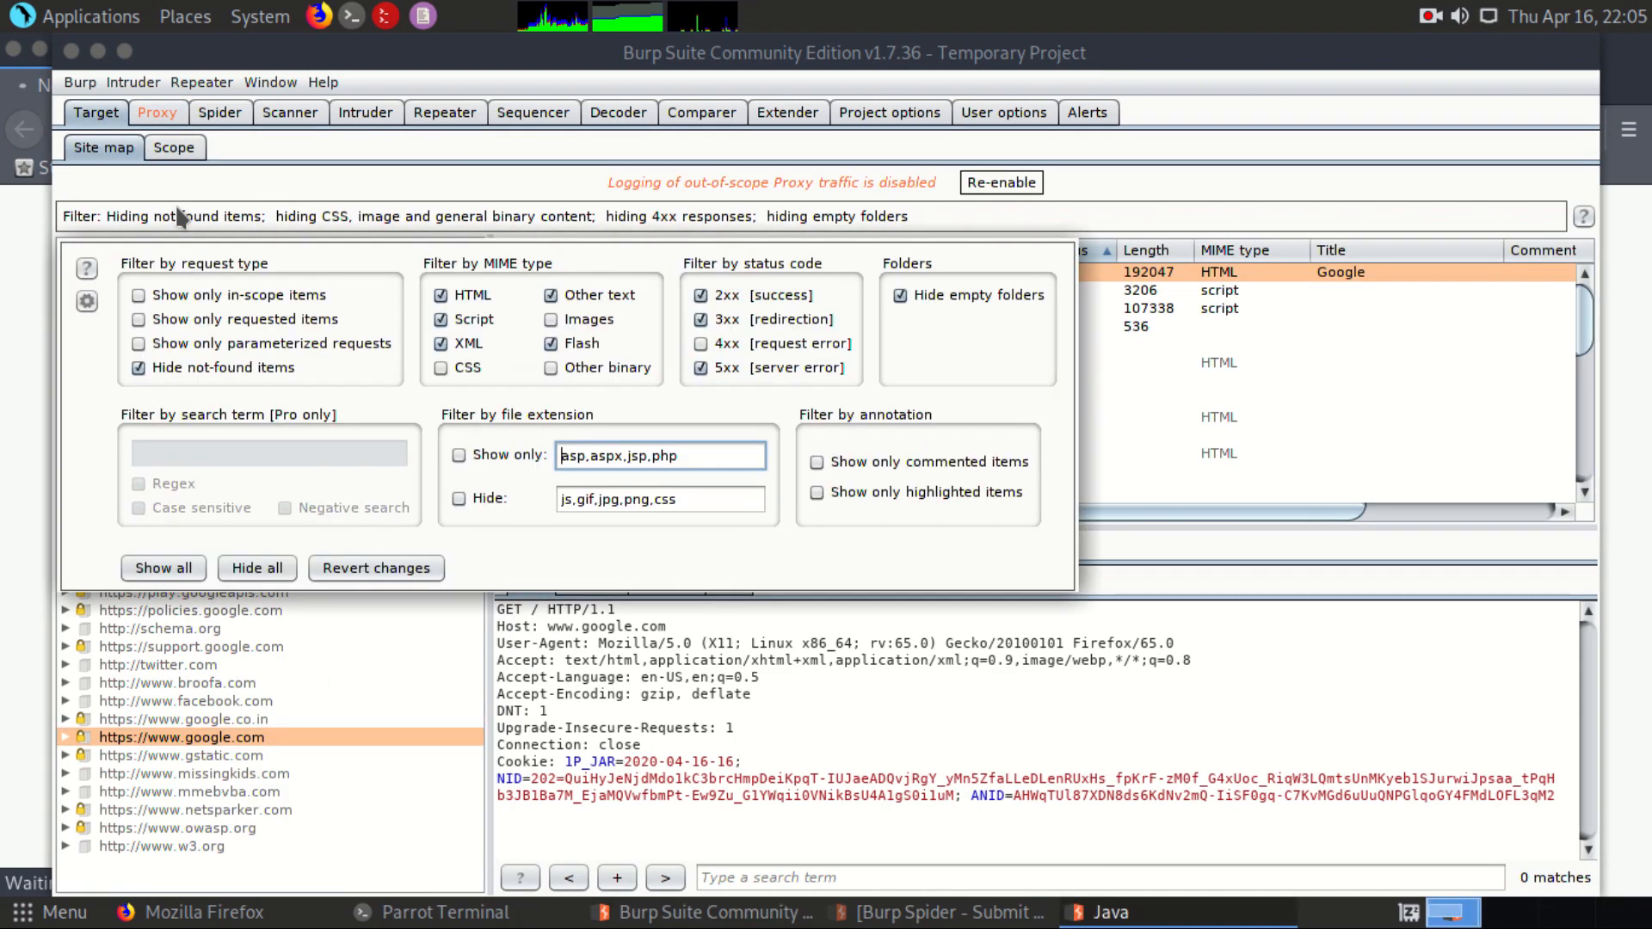
{"action": "left_click", "coordinate": [208, 293]}
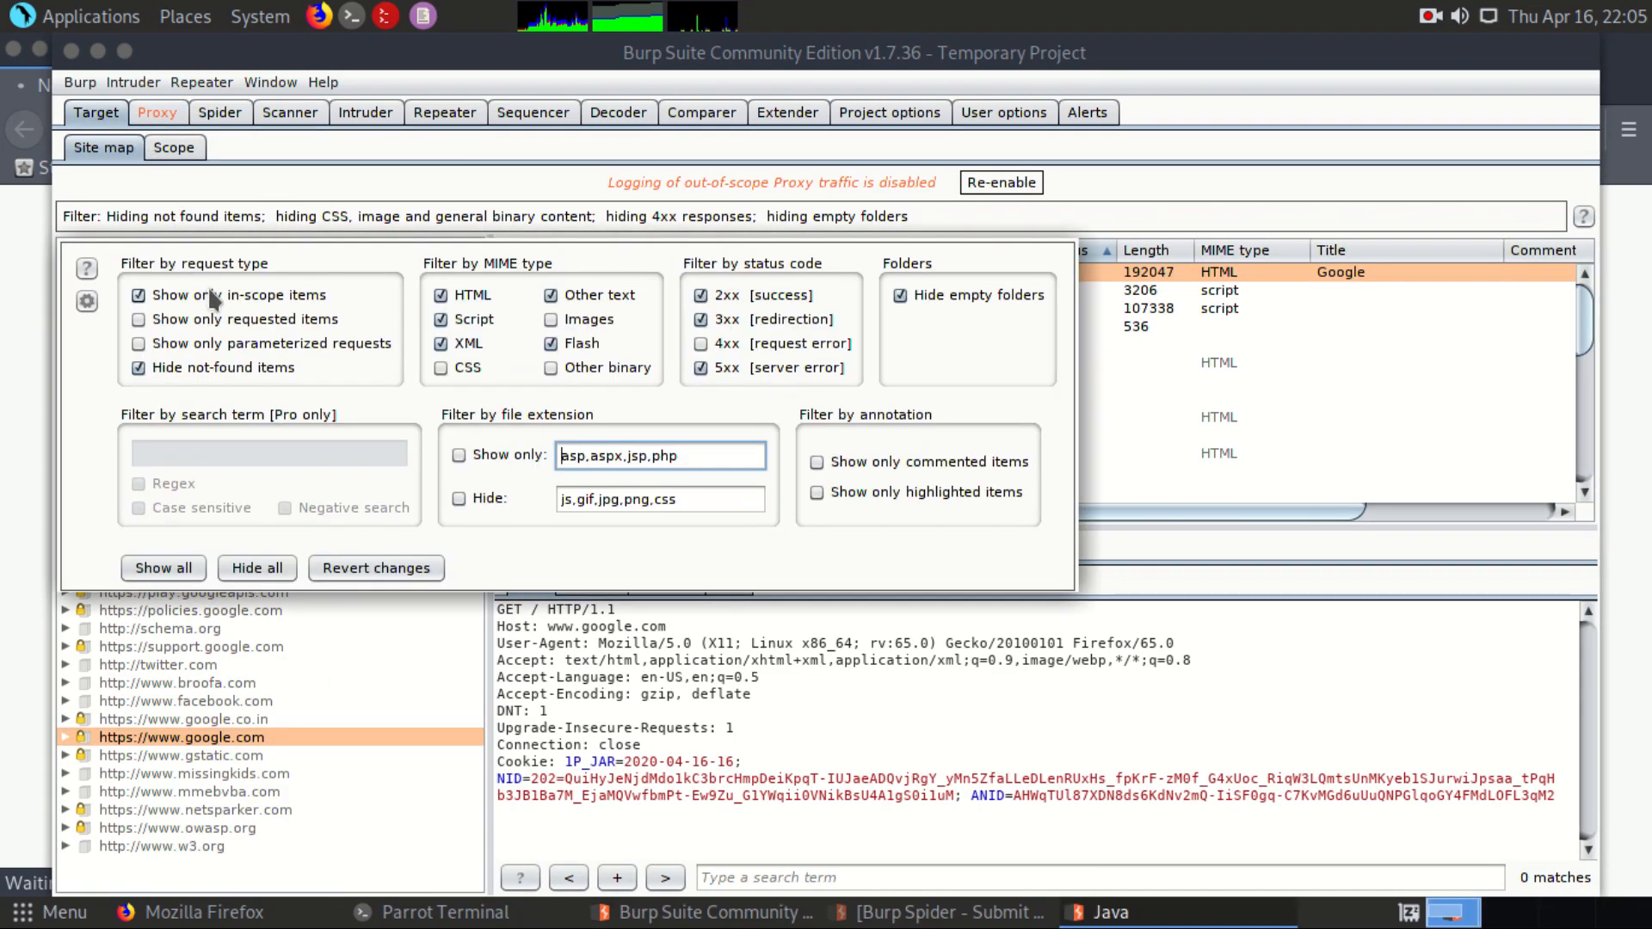
{"action": "left_click", "coordinate": [196, 217]}
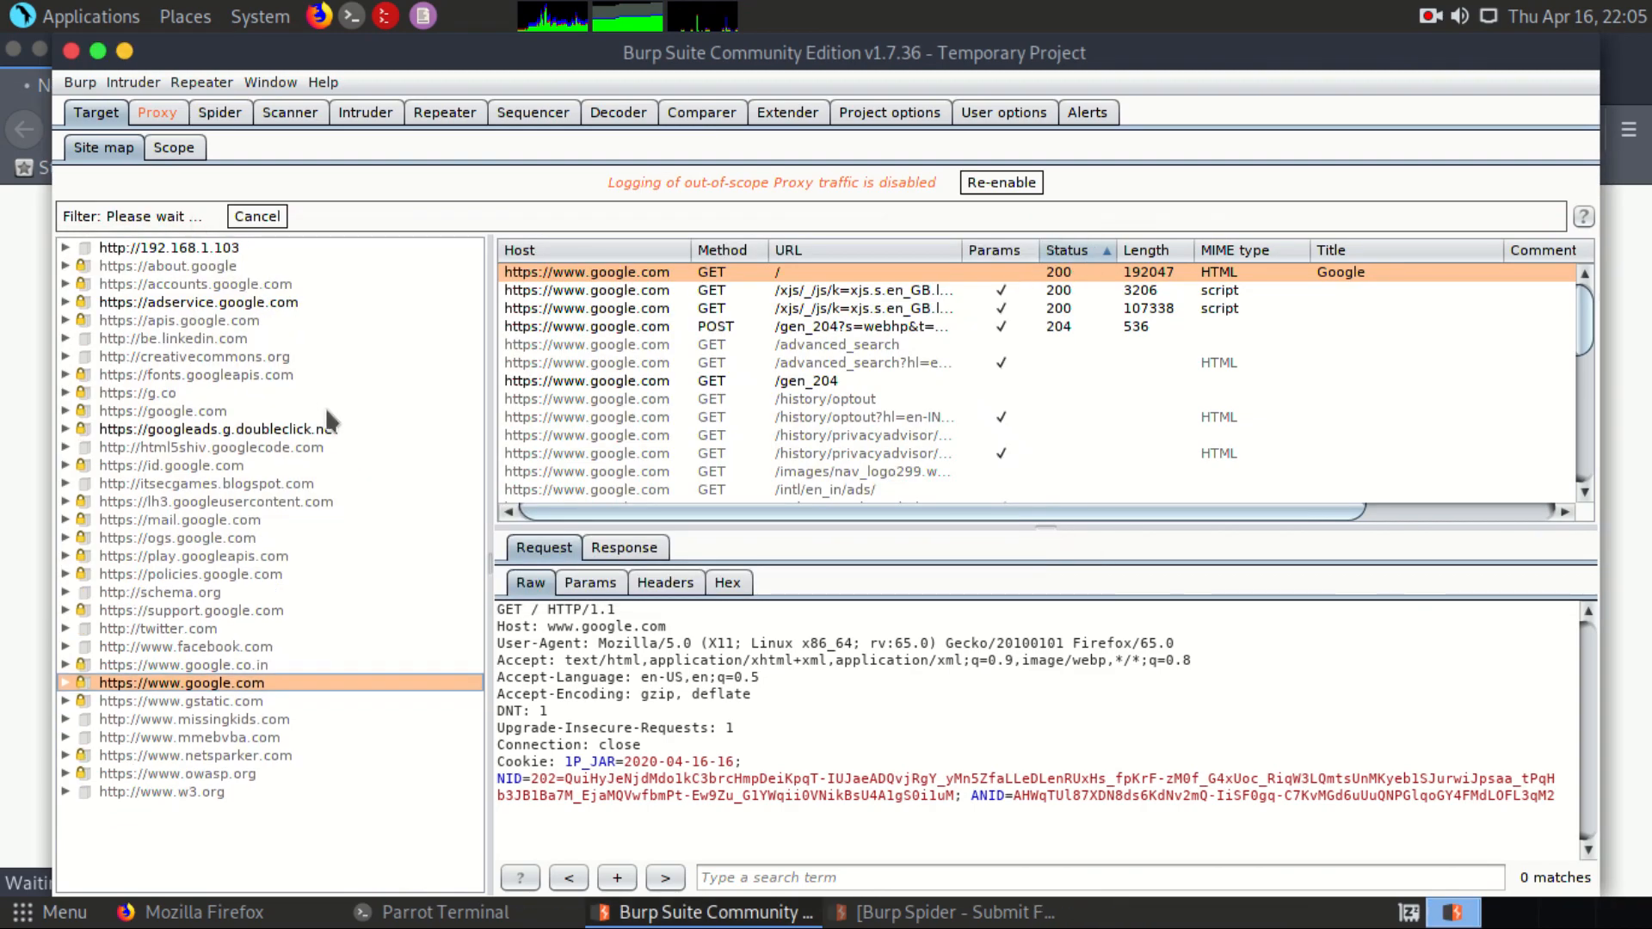
{"action": "right_click", "coordinate": [161, 254]}
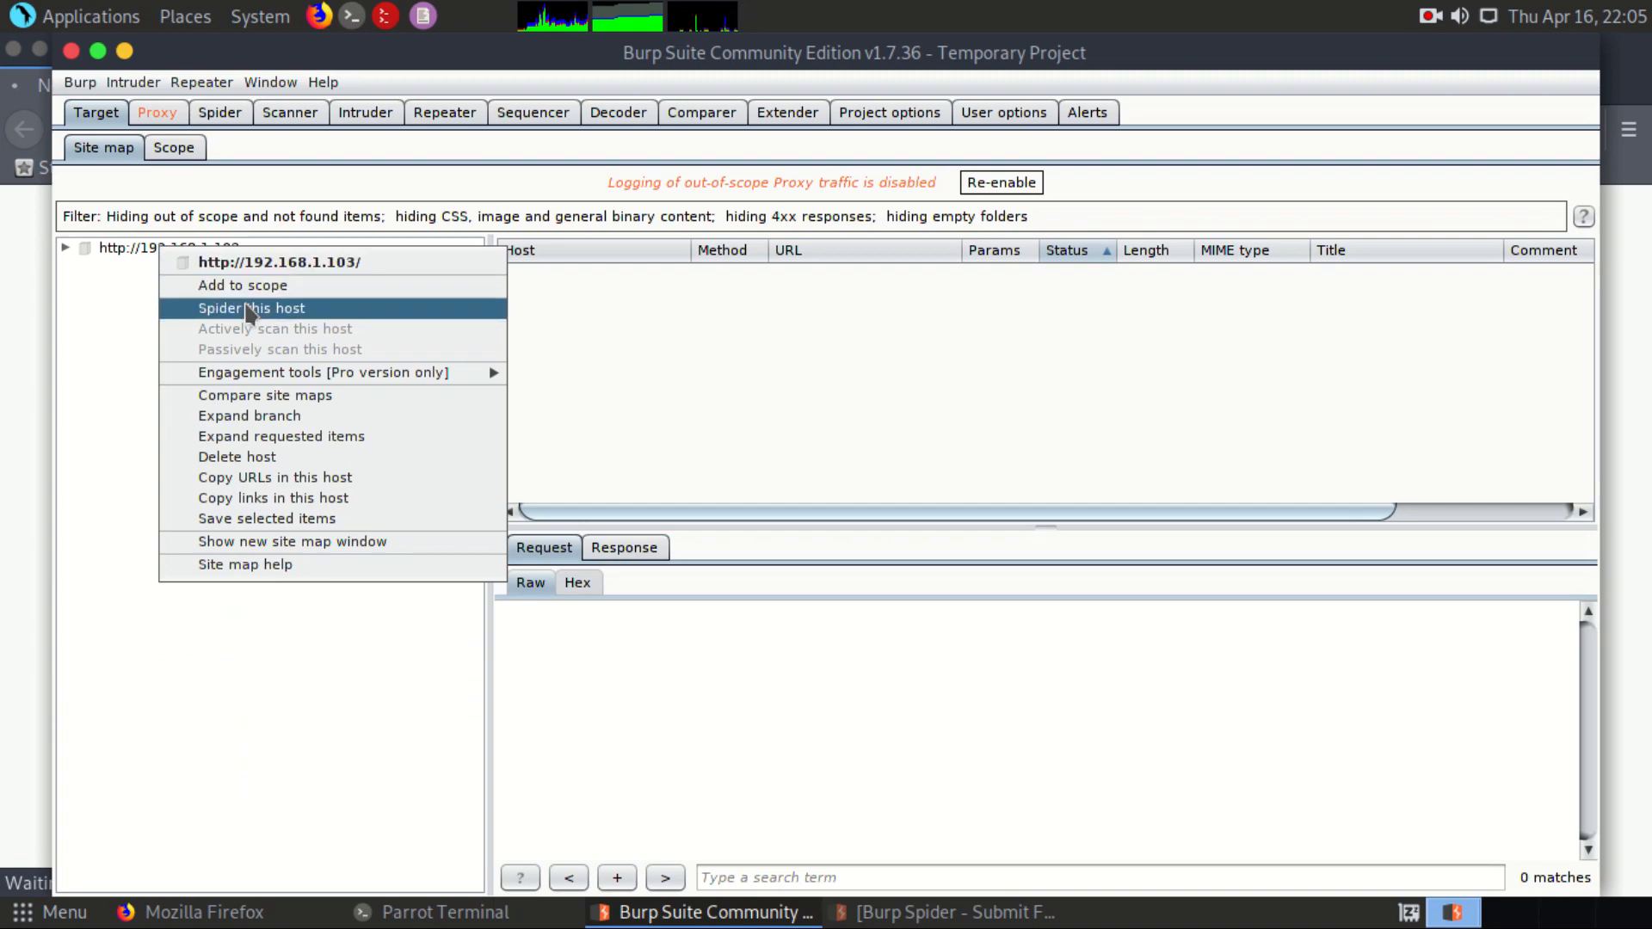
{"action": "left_click", "coordinate": [248, 309]}
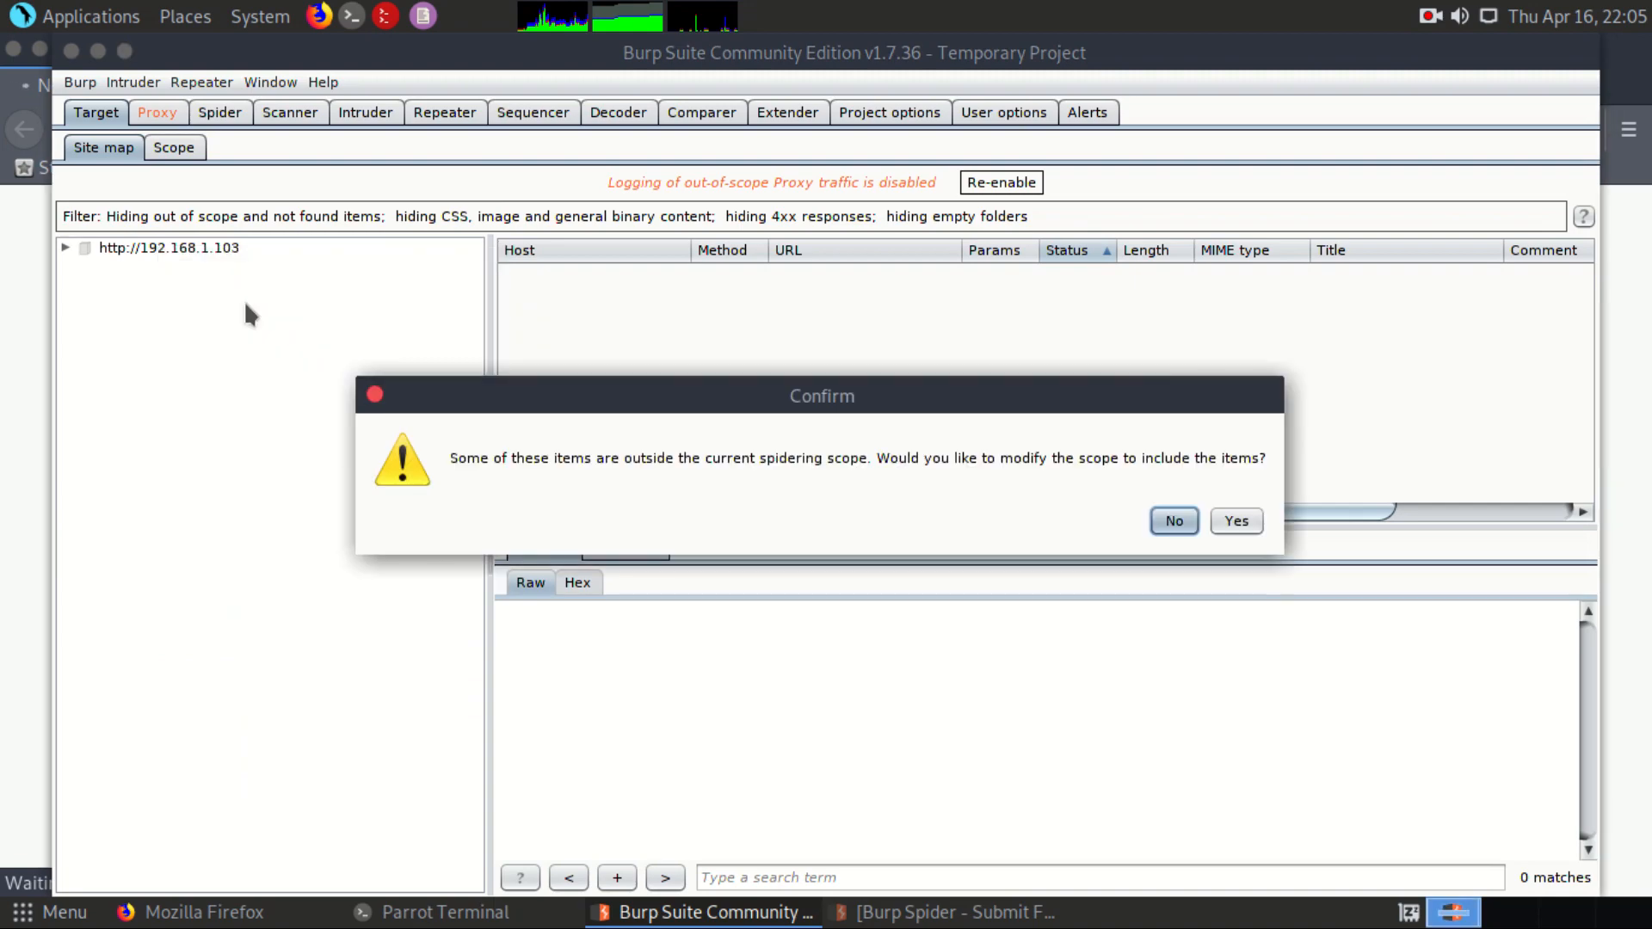
{"action": "left_click", "coordinate": [1247, 522]}
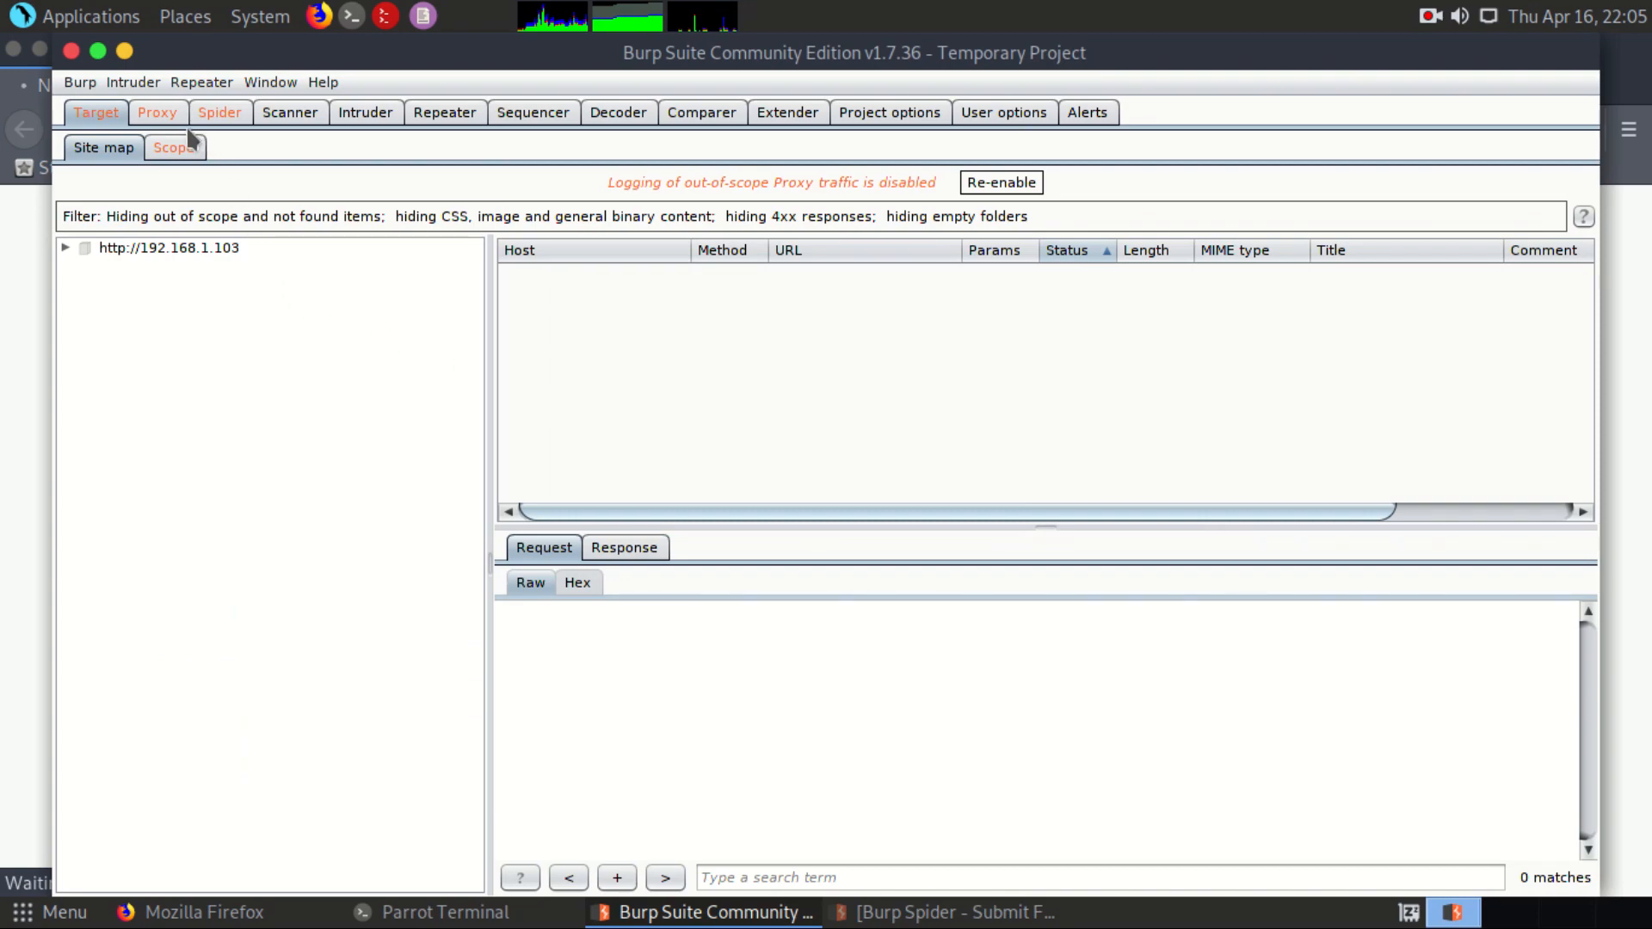
Step: Turn off proxy interception to release the held login page request, and return to the target site map
{"action": "left_click", "coordinate": [160, 112]}
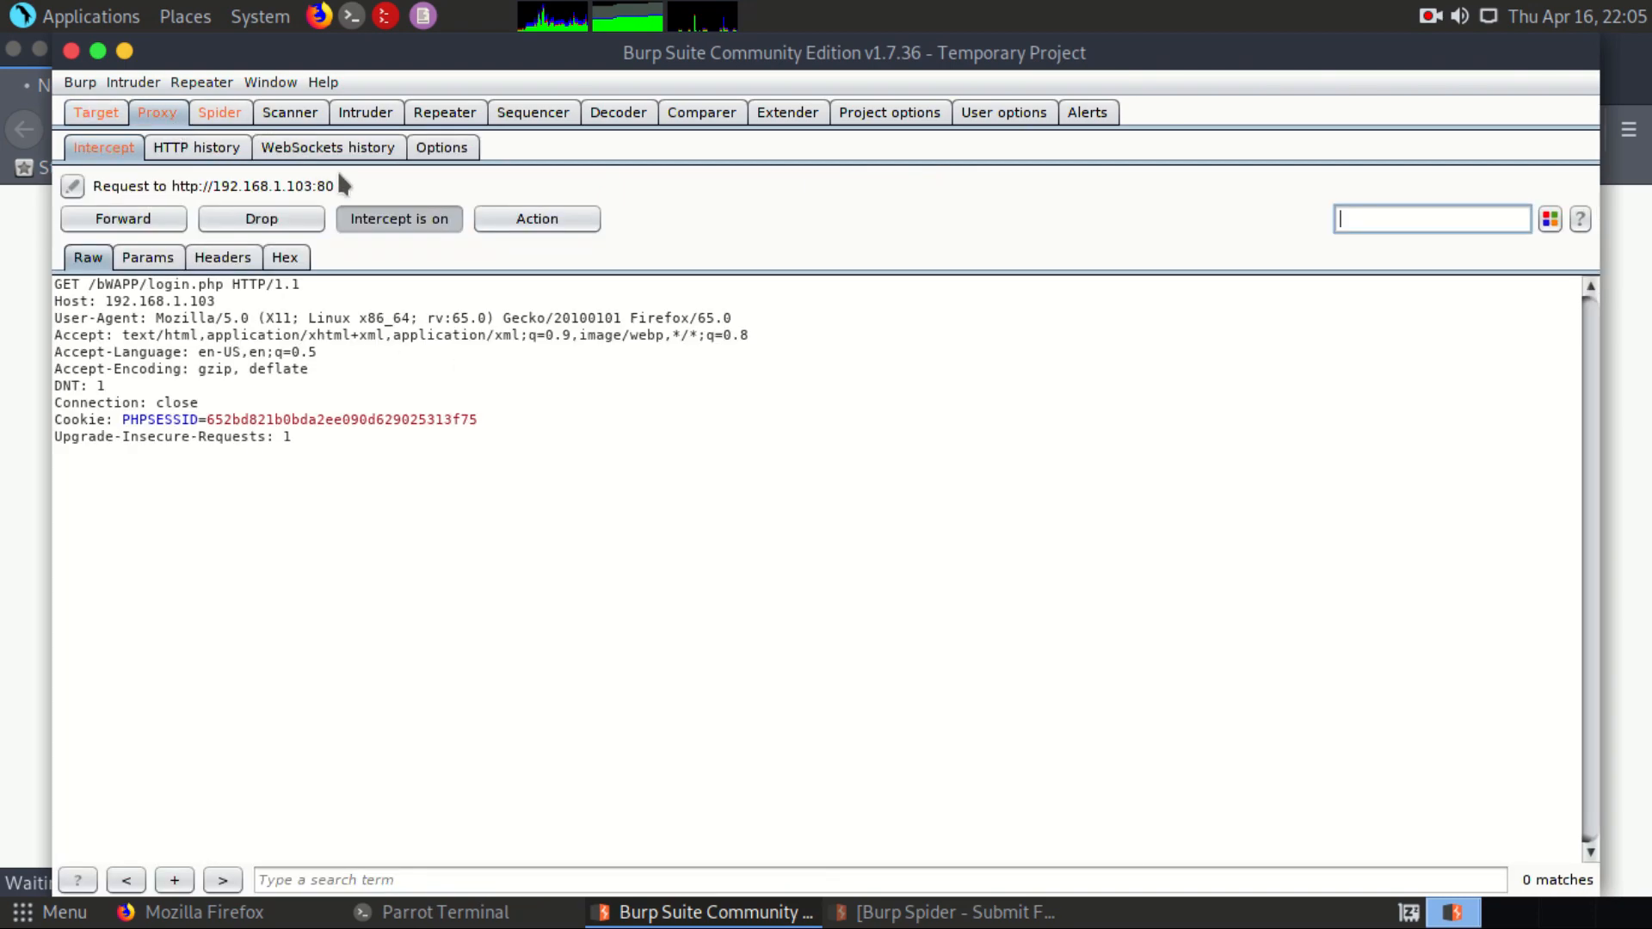
{"action": "left_click", "coordinate": [401, 218]}
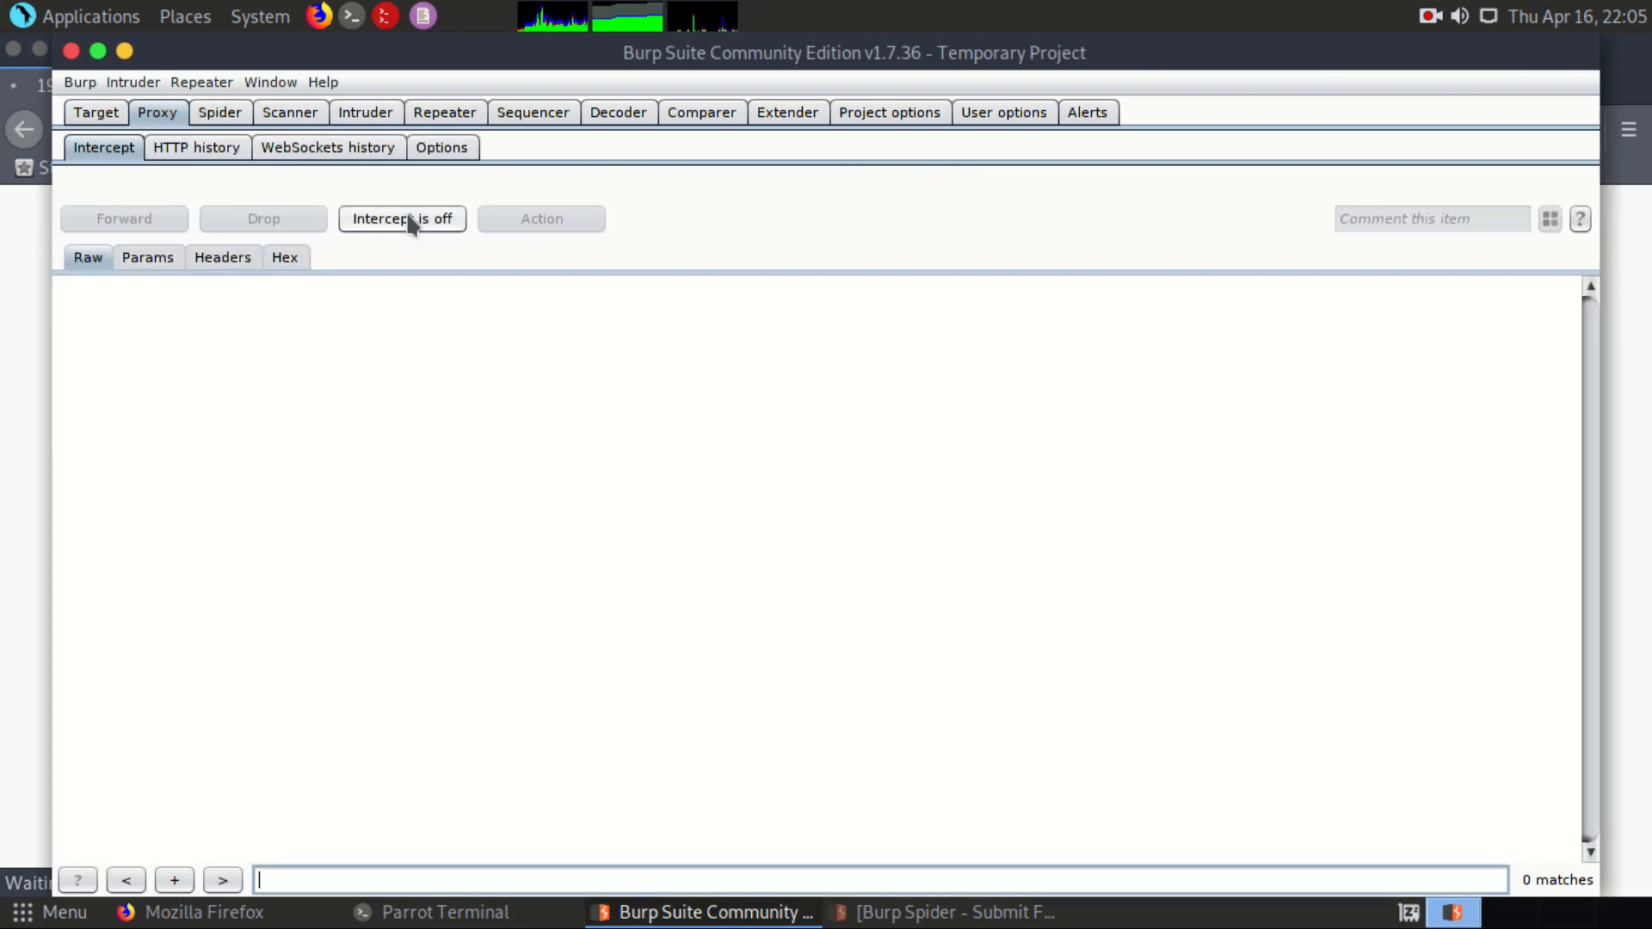
{"action": "left_click", "coordinate": [120, 122]}
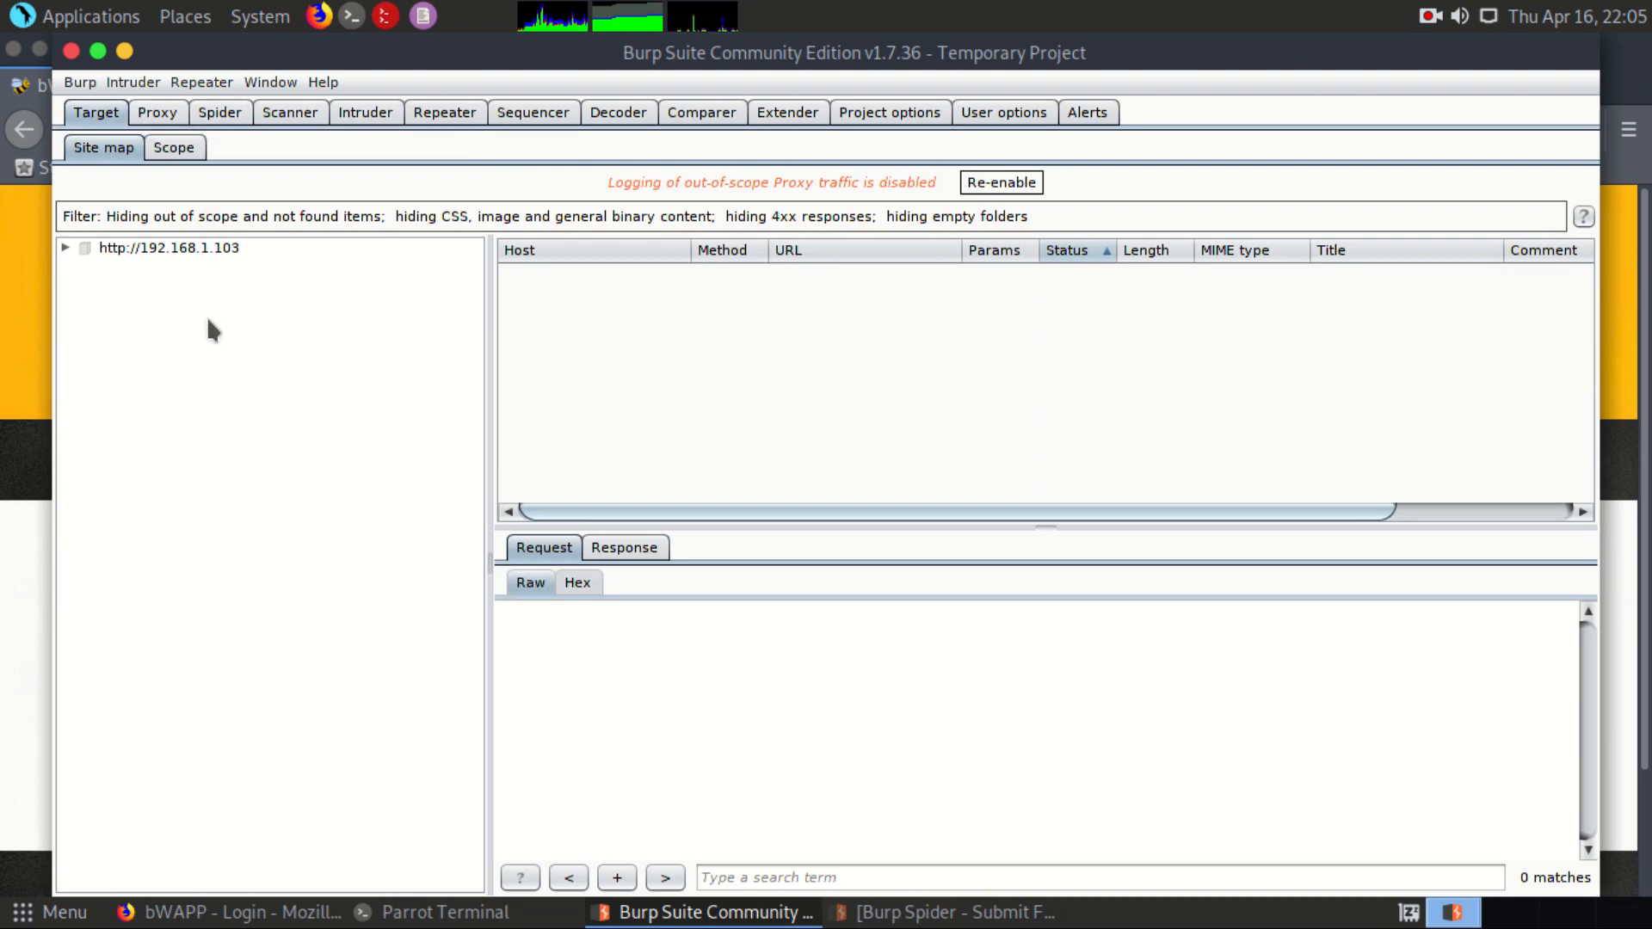
{"action": "left_click", "coordinate": [177, 152]}
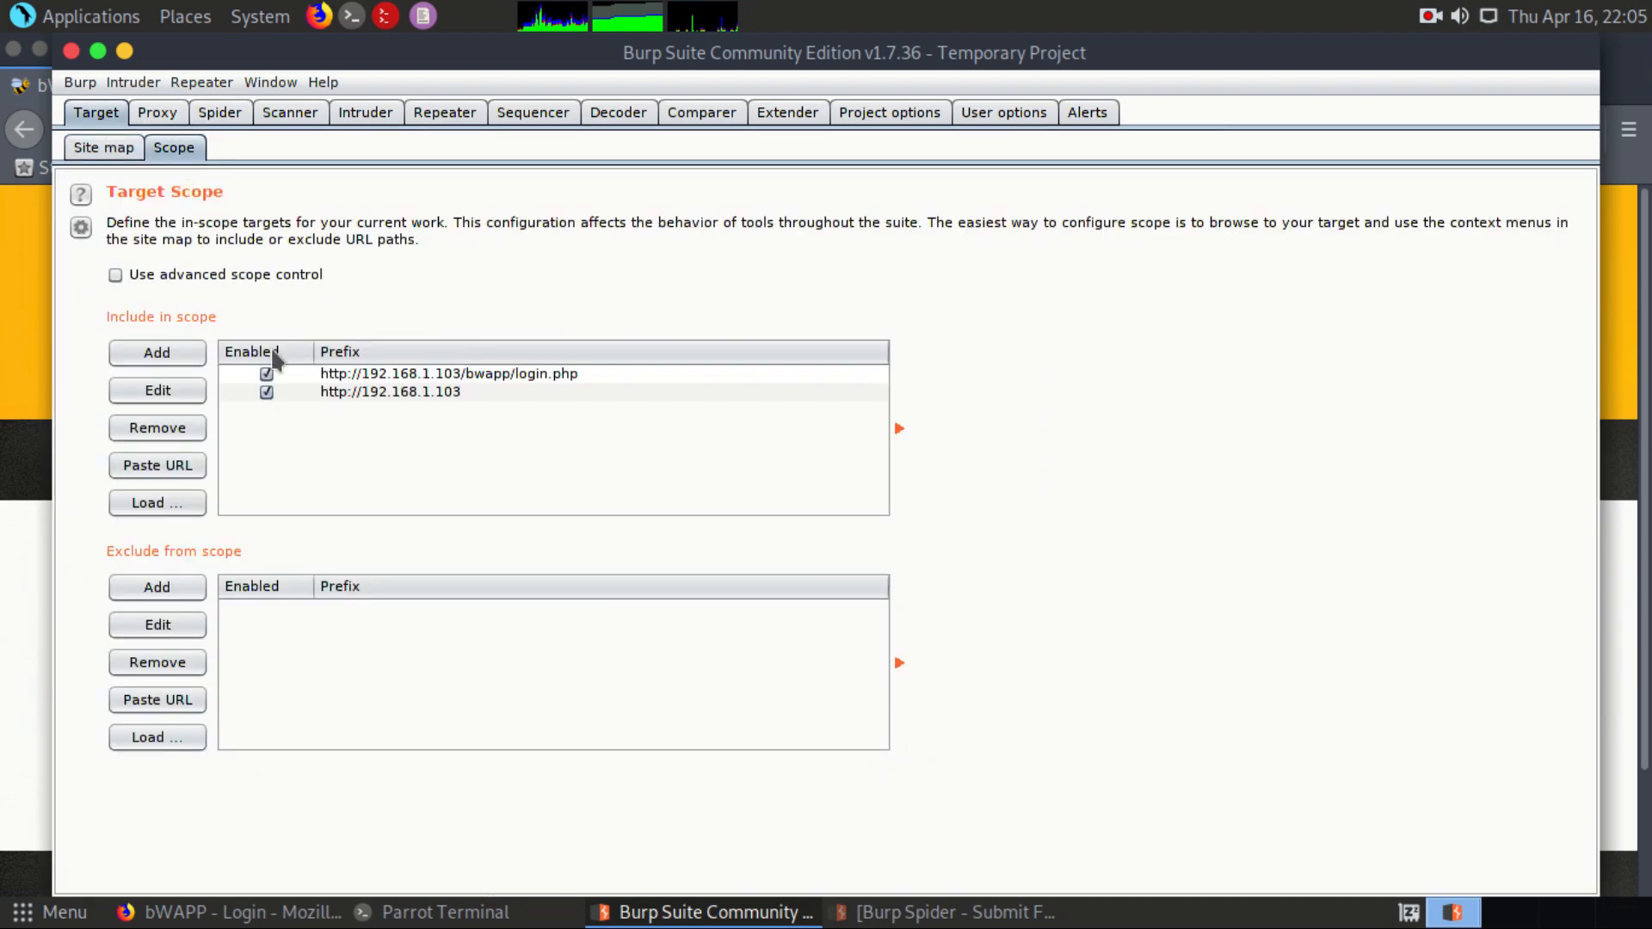
{"action": "left_click", "coordinate": [93, 150]}
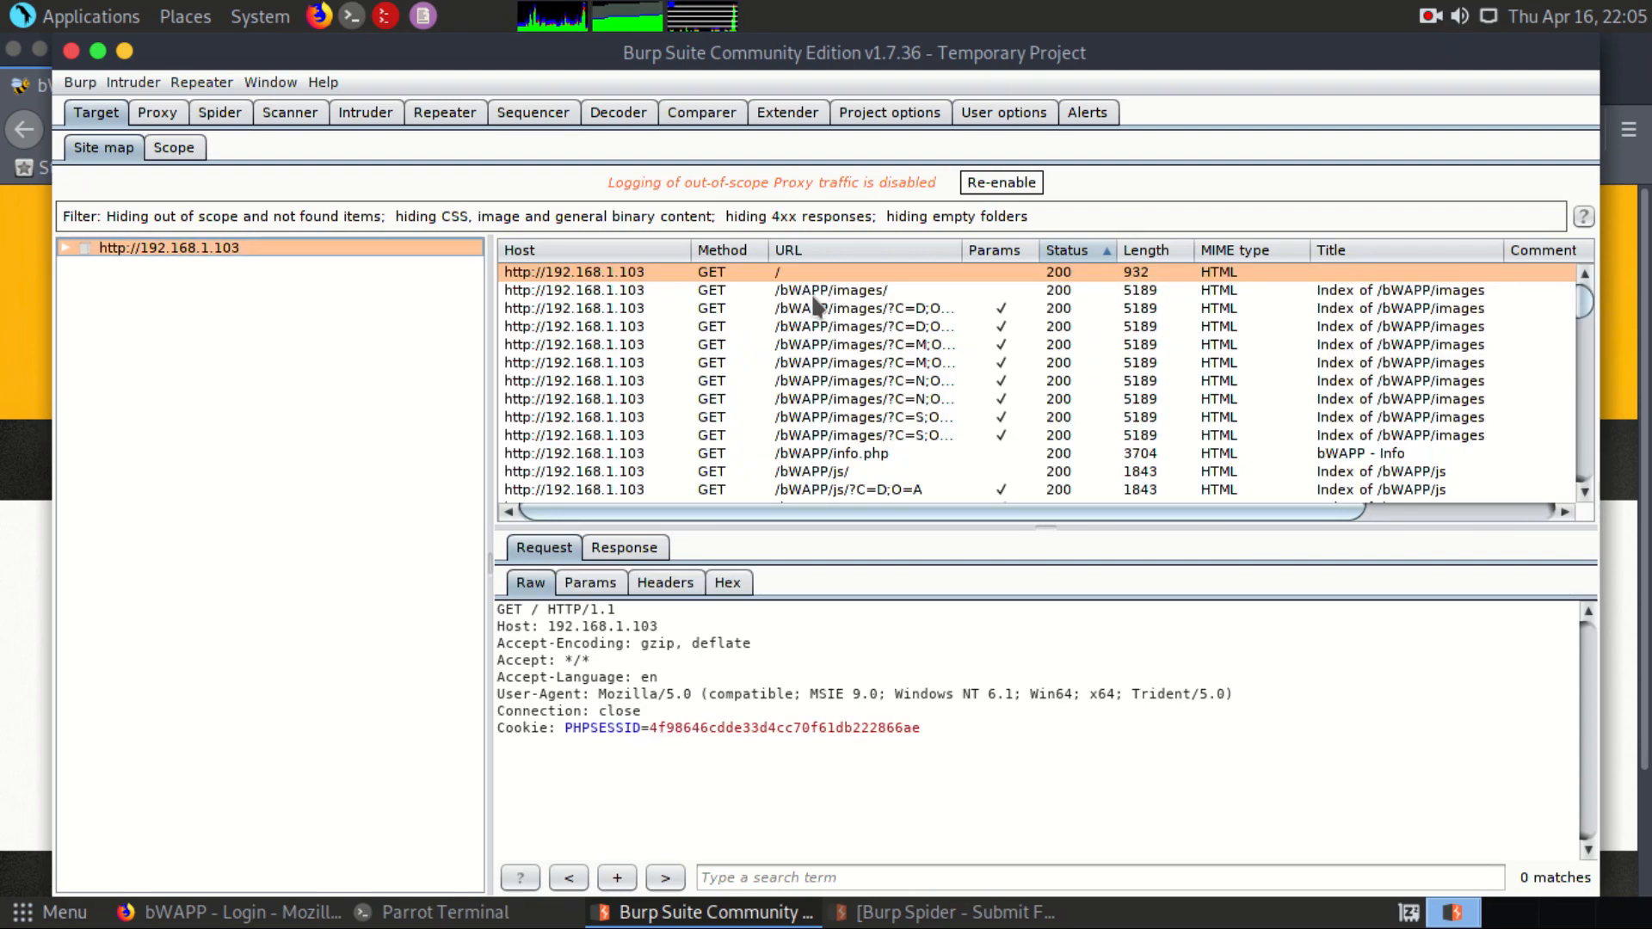
{"action": "scroll", "coordinate": [813, 298], "scroll_direction": "down", "scroll_amount": 2}
{"action": "scroll", "coordinate": [813, 305], "scroll_direction": "down", "scroll_amount": 10}
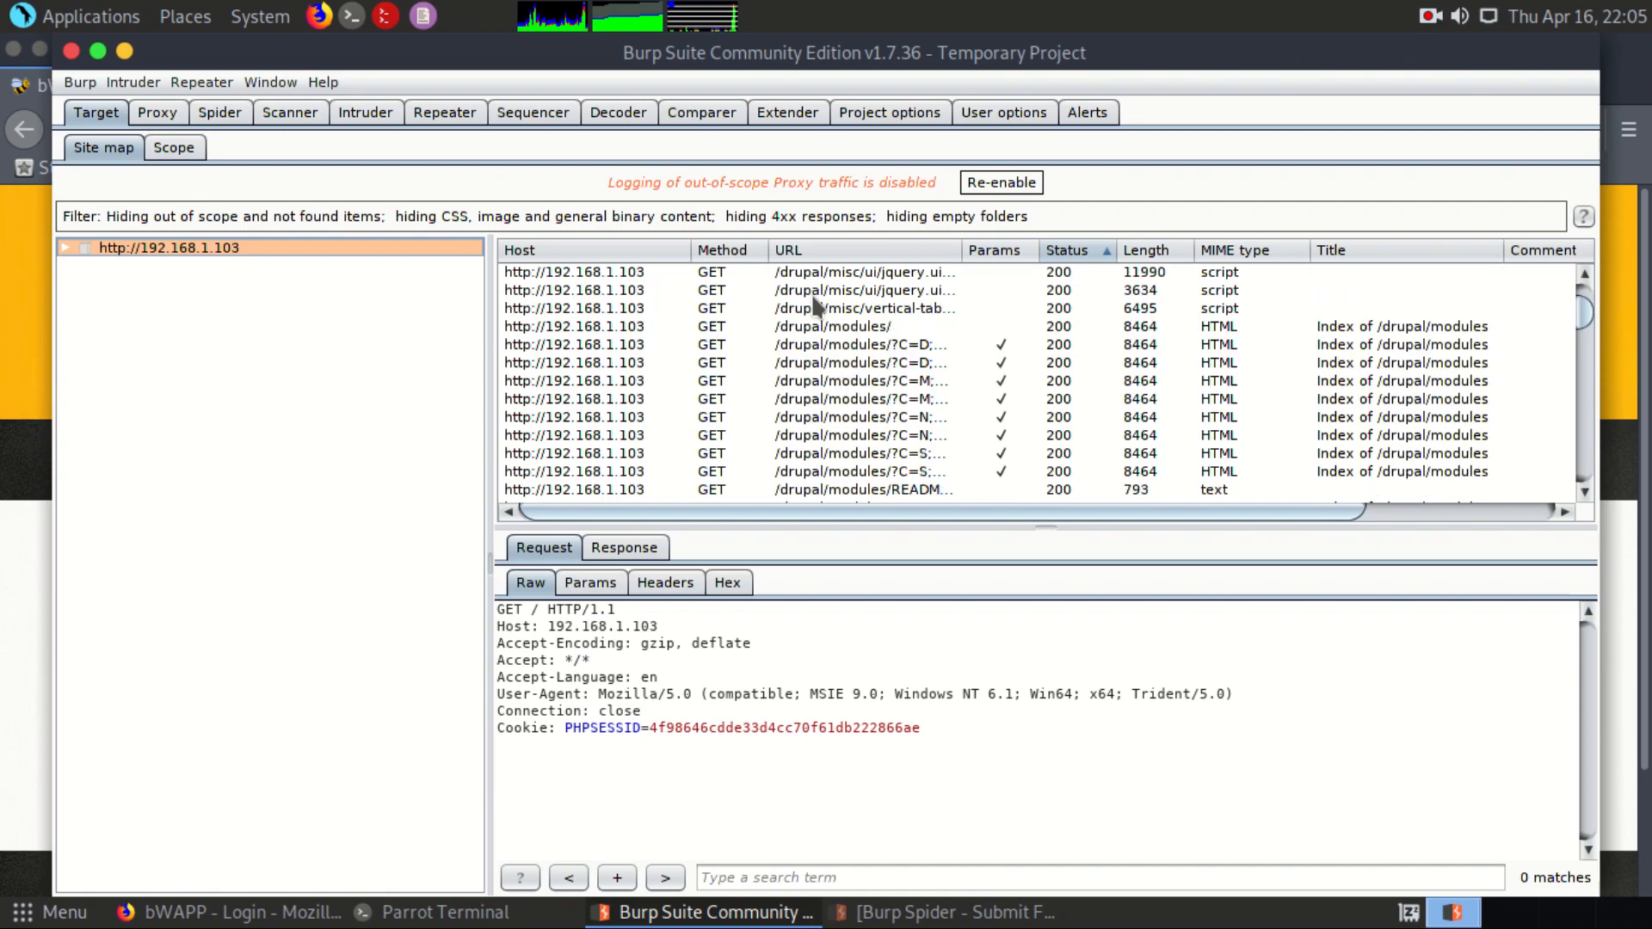
{"action": "scroll", "coordinate": [841, 453], "scroll_direction": "down", "scroll_amount": 10}
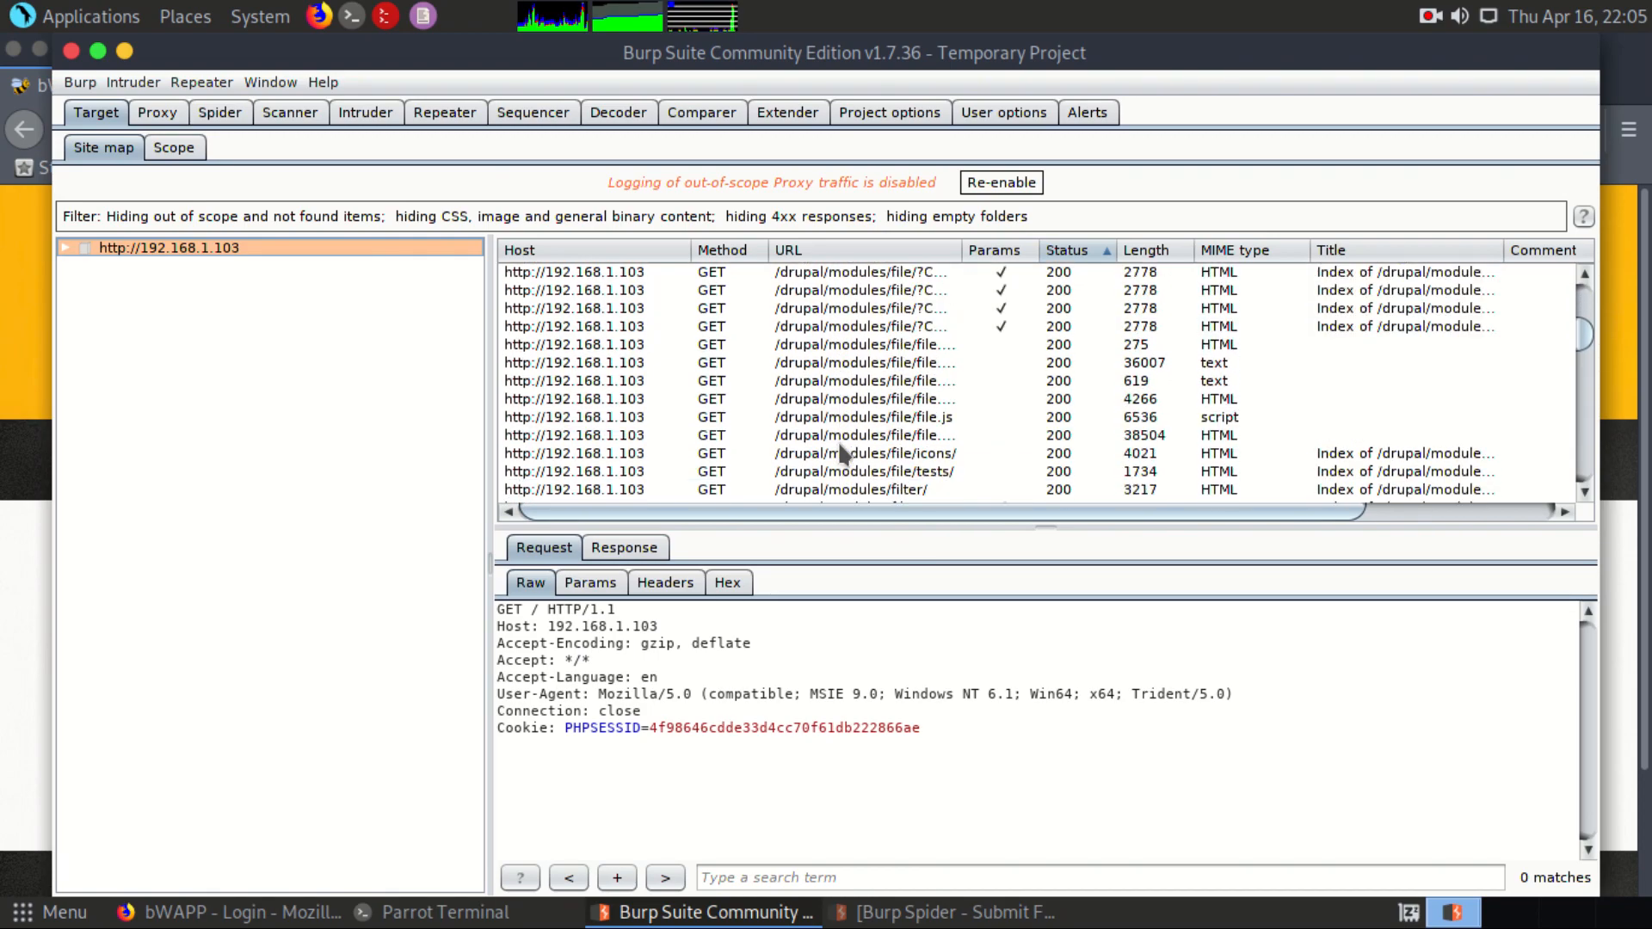
{"action": "scroll", "coordinate": [841, 453], "scroll_direction": "up", "scroll_amount": 5}
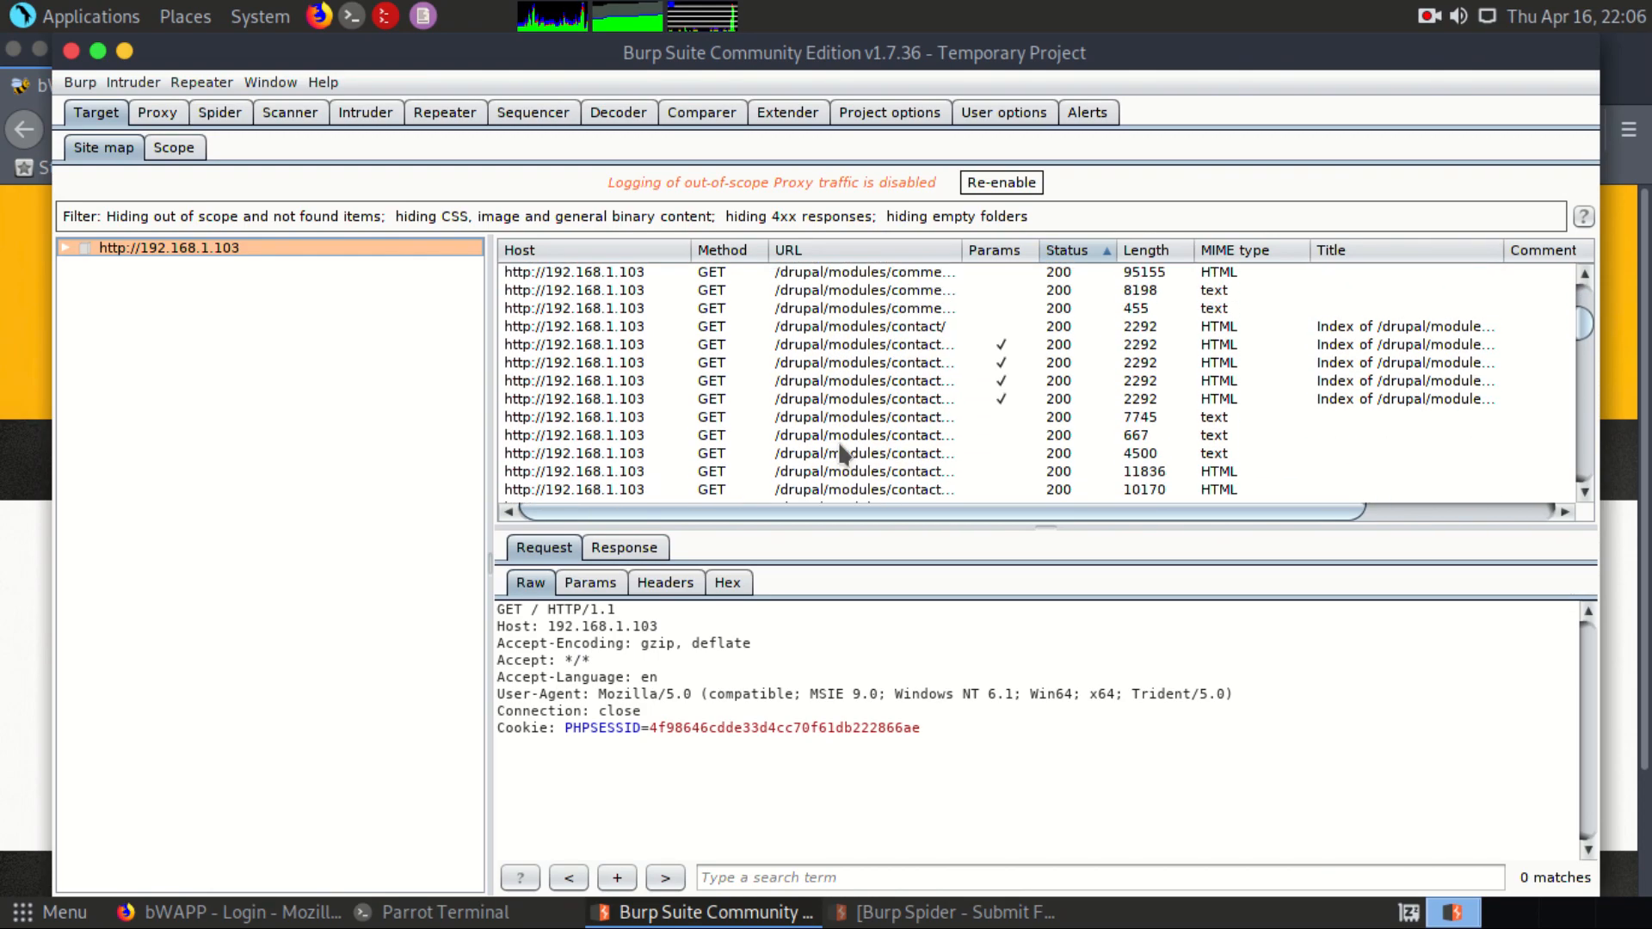